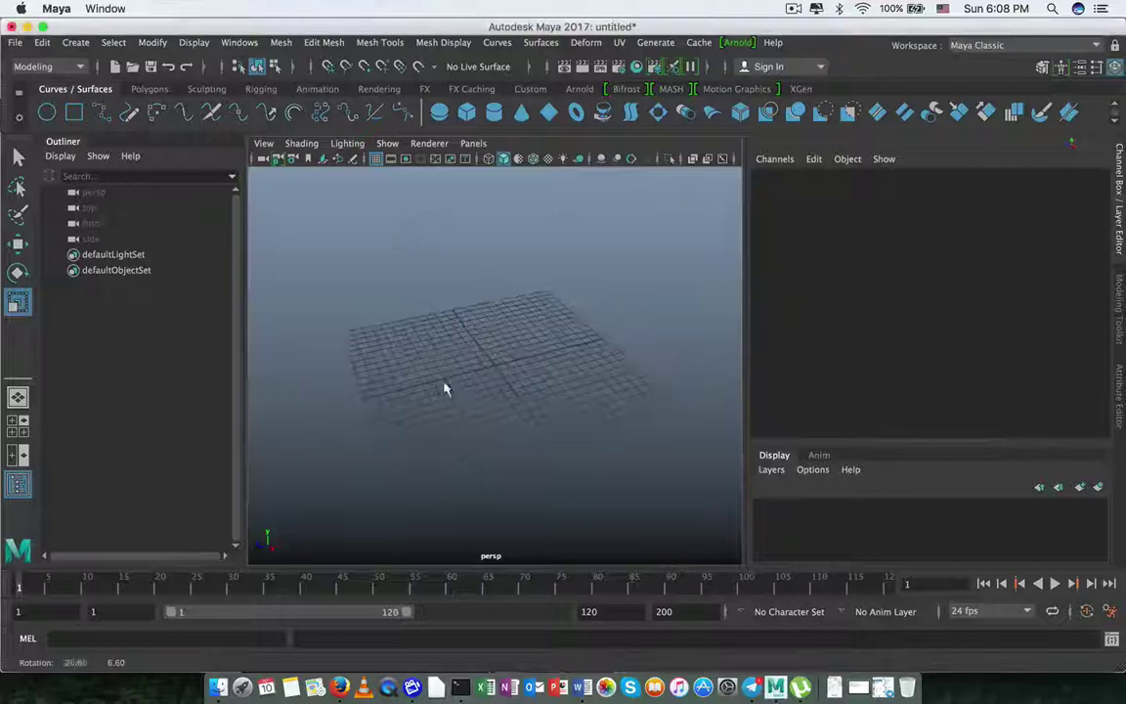
- Create a polygon cube from the Polygons shelf and scale it up uniformly to about 9
left_click_drag(445, 385, 116, 107, "alt")
left_click(148, 89)
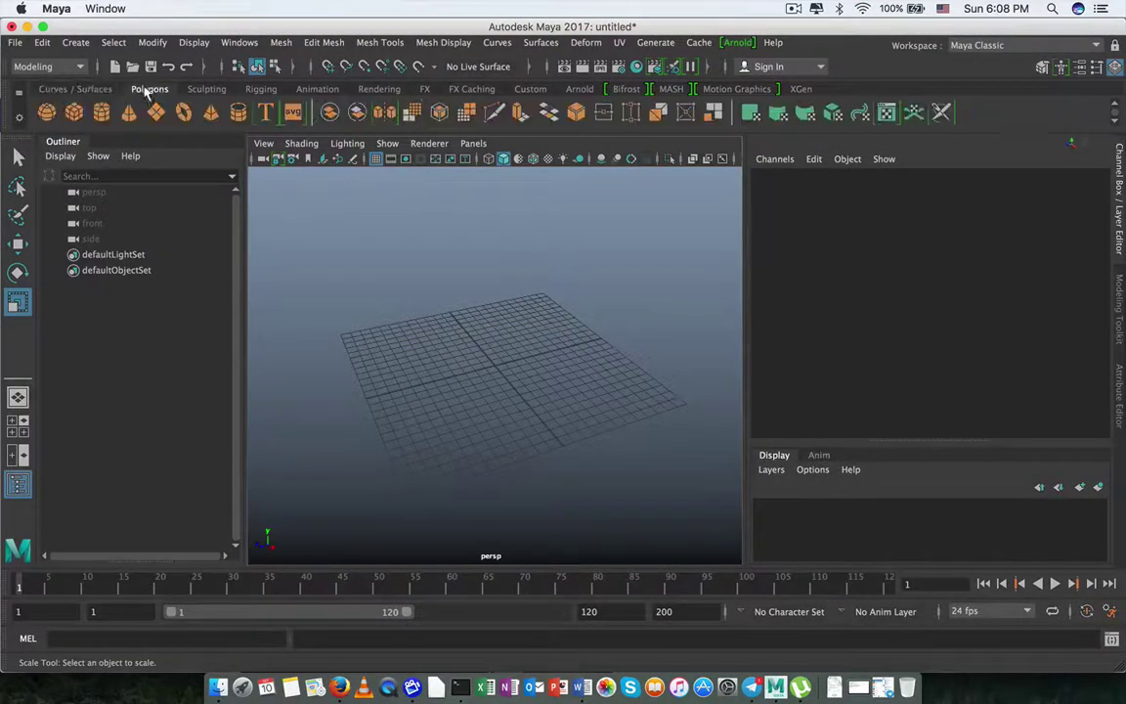
left_click(74, 116)
mouse_move(495, 368)
left_mouse_down()
mouse_move(568, 374)
mouse_move(476, 322)
left_mouse_up()
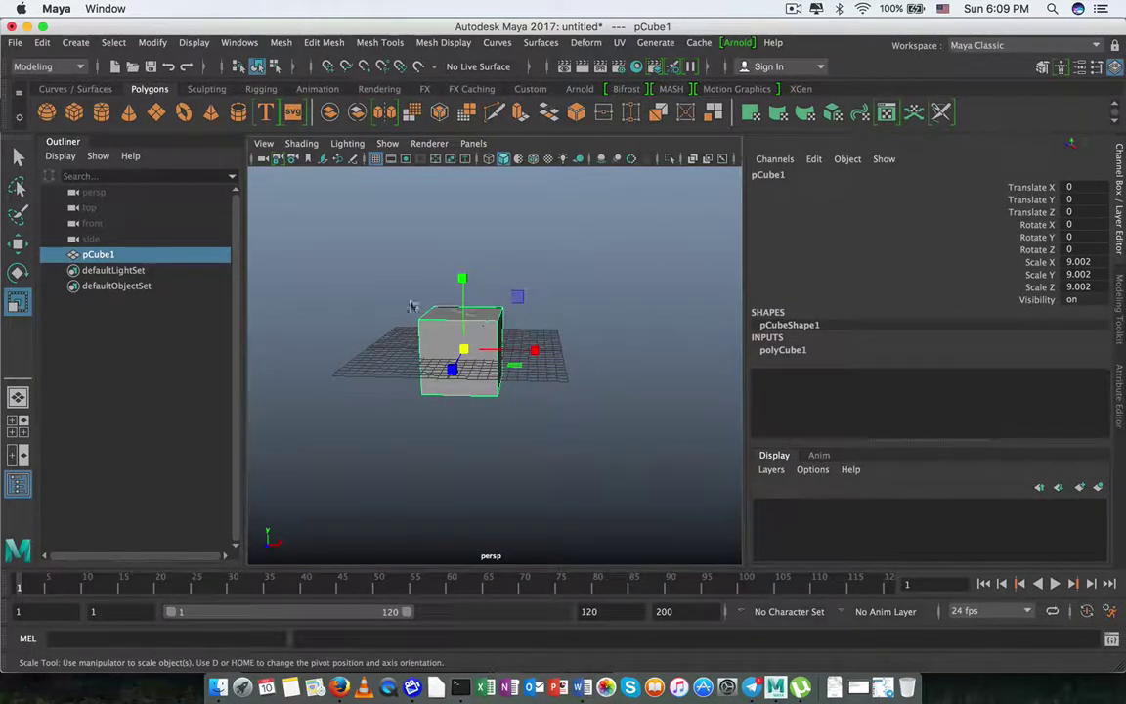
- Shift one side's vertices along X to narrow the cube into a slab
right_click_drag(412, 306, 406, 234)
mouse_move(377, 269)
left_mouse_down()
mouse_move(505, 468)
mouse_move(460, 467)
left_mouse_up()
left_click(505, 468)
key("w")
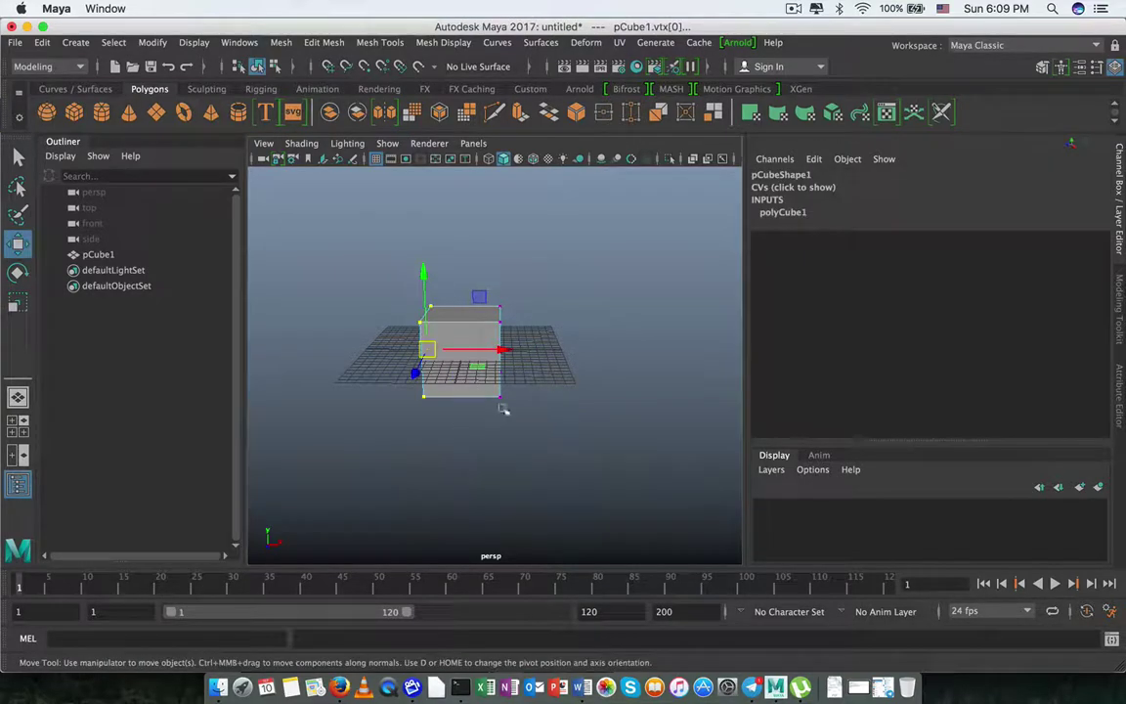
left_click_drag(497, 349, 488, 349)
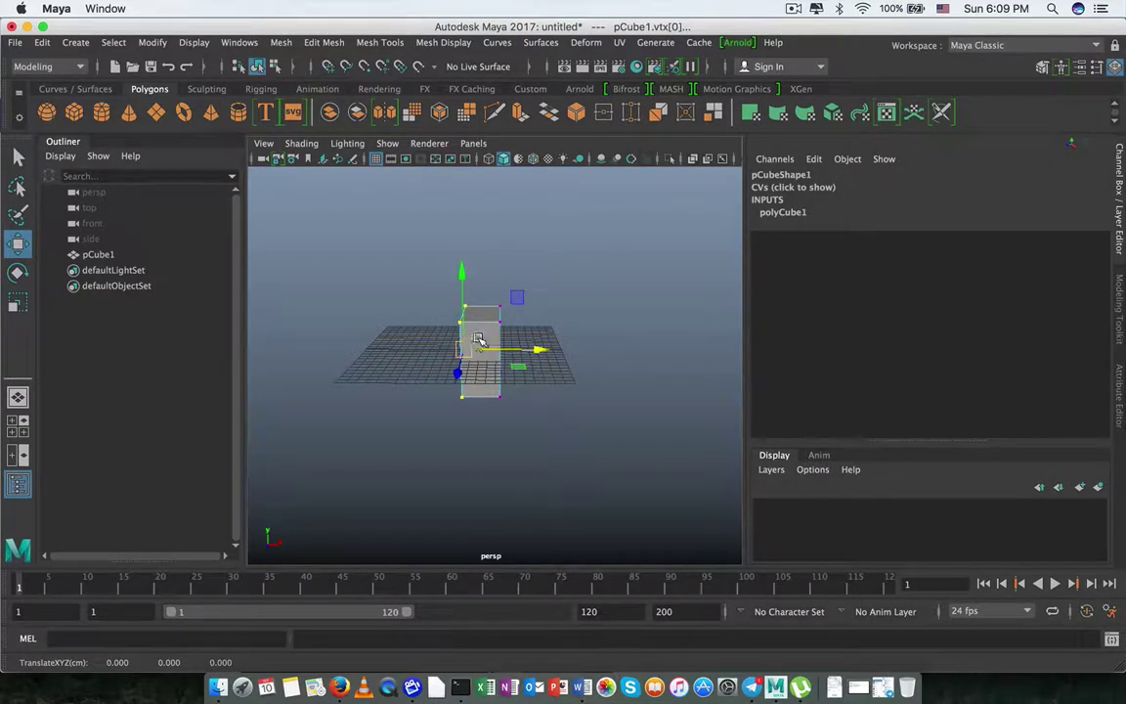
- Select the cube's front face, undo the stray move, and extrude the face
right_click_drag(480, 339, 478, 278)
right_click_drag(472, 324, 584, 378)
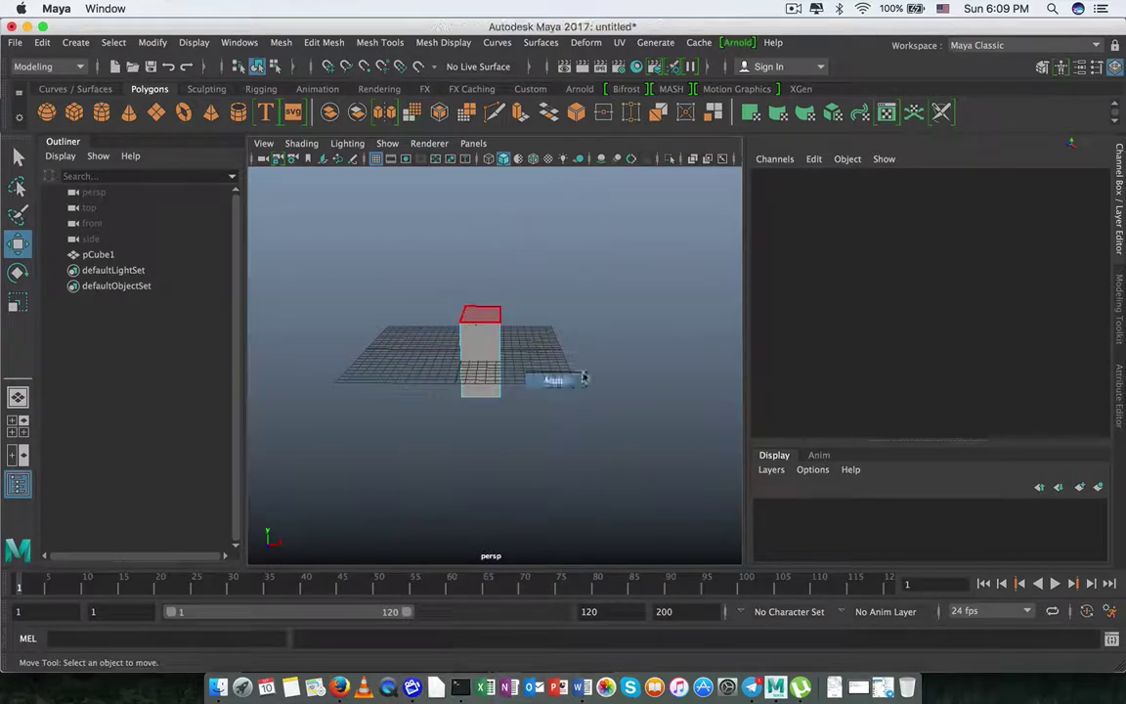
mouse_move(505, 357)
left_mouse_down("alt")
mouse_move(372, 354)
mouse_move(420, 364)
left_mouse_up("alt")
scroll(573, 365, "up", 5)
left_click(543, 321)
scroll(431, 347, "down", 5)
scroll(489, 362, "up", 5)
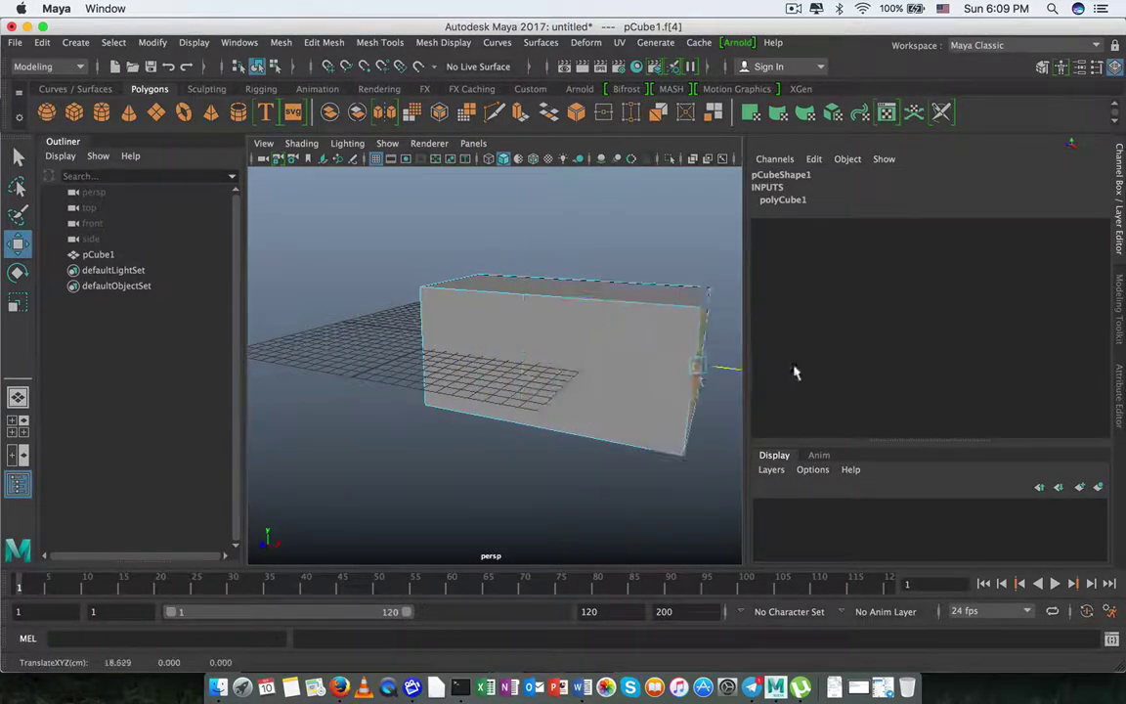
scroll(405, 376, "down", 6)
key("ctrl+z")
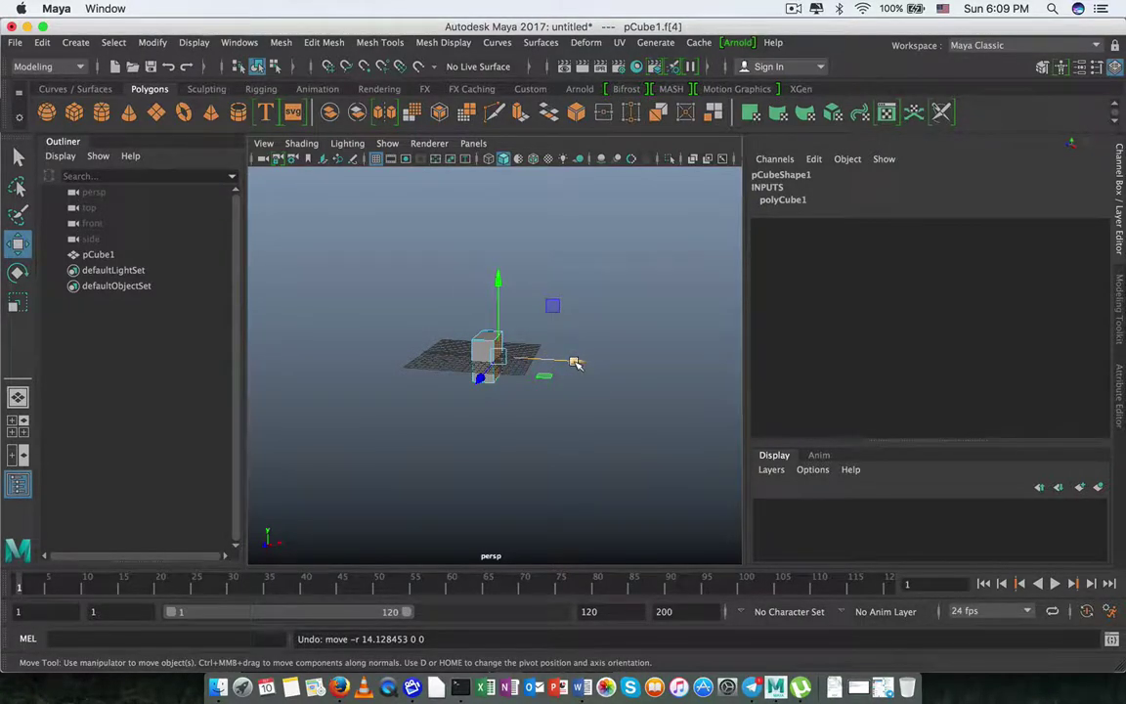
key("ctrl+e")
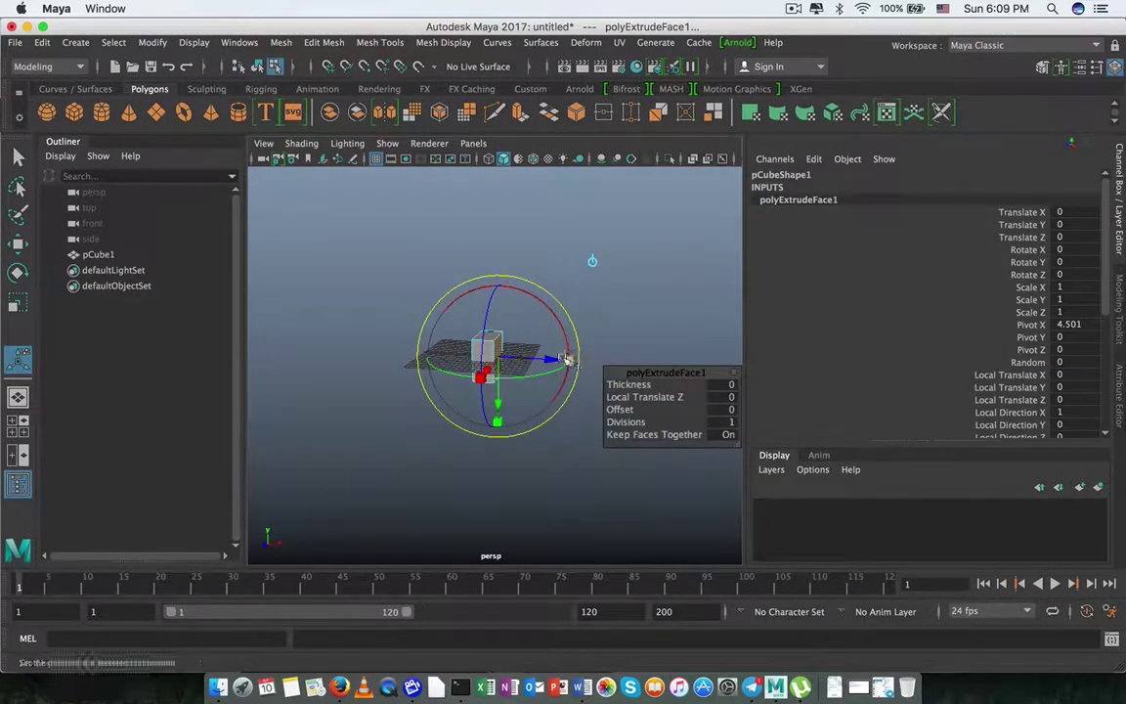
- Pull the extruded face out into a long box and lower its end face
mouse_move(567, 359)
left_mouse_down()
mouse_move(704, 361)
mouse_move(696, 367)
left_mouse_up()
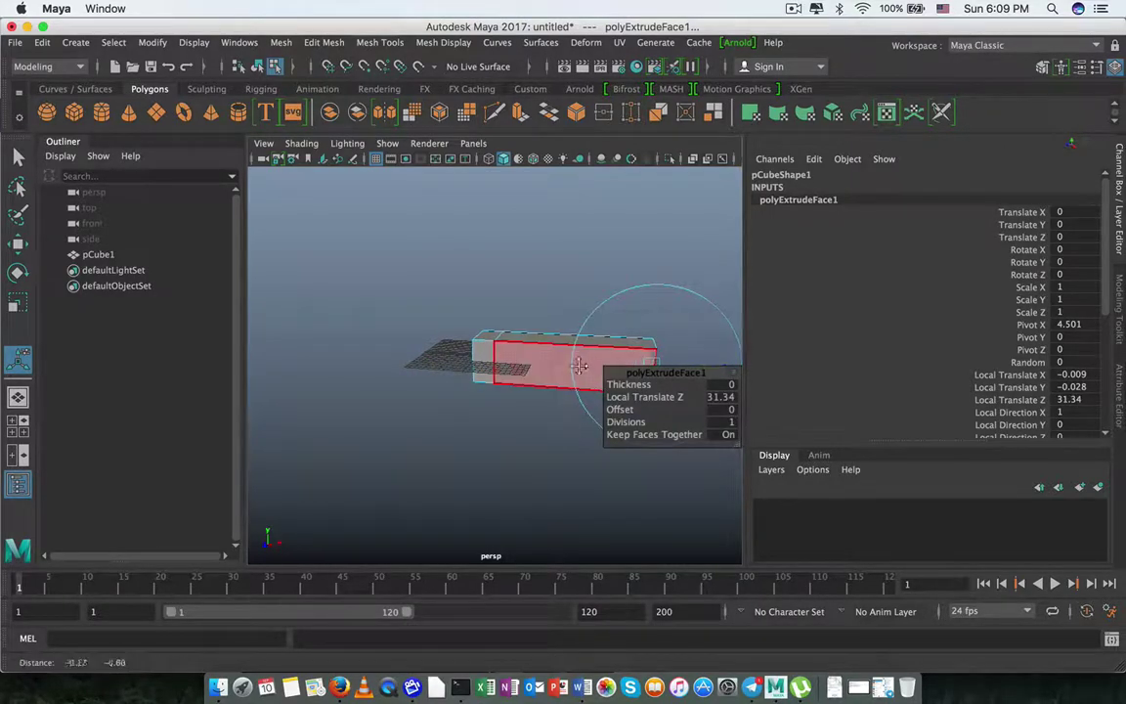
left_click_drag(580, 365, 539, 321, "alt")
mouse_move(553, 373)
left_mouse_down()
mouse_move(554, 393)
mouse_move(546, 350)
left_mouse_up()
key("r")
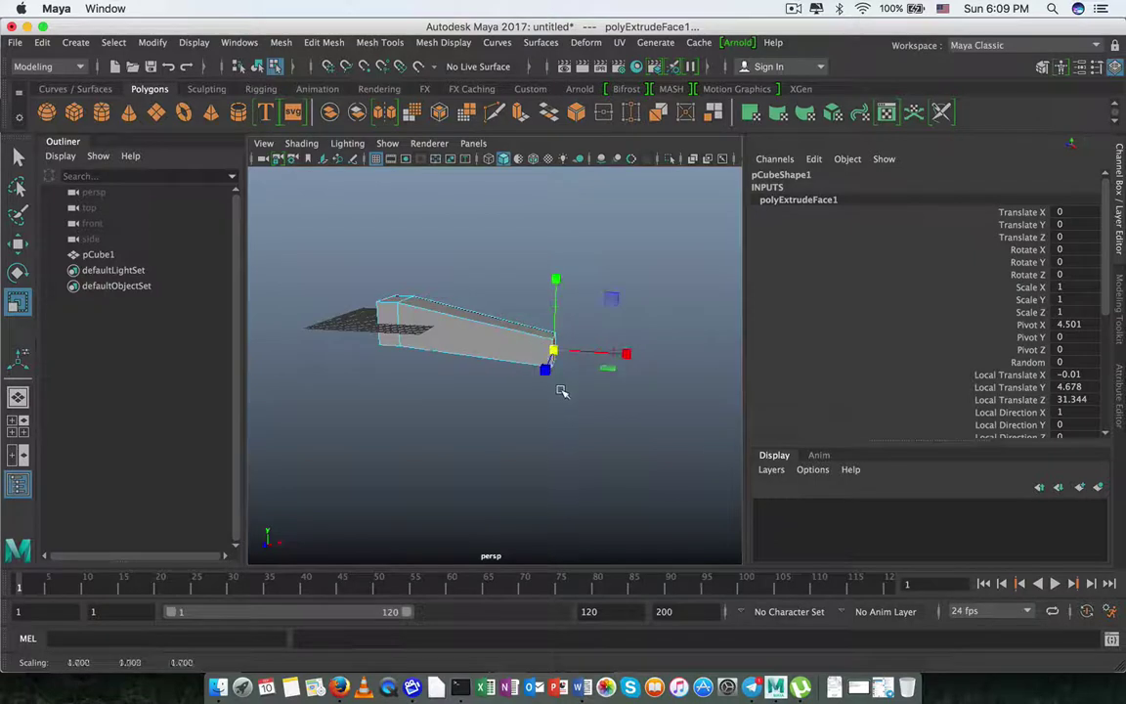
left_click_drag(562, 391, 437, 378, "alt")
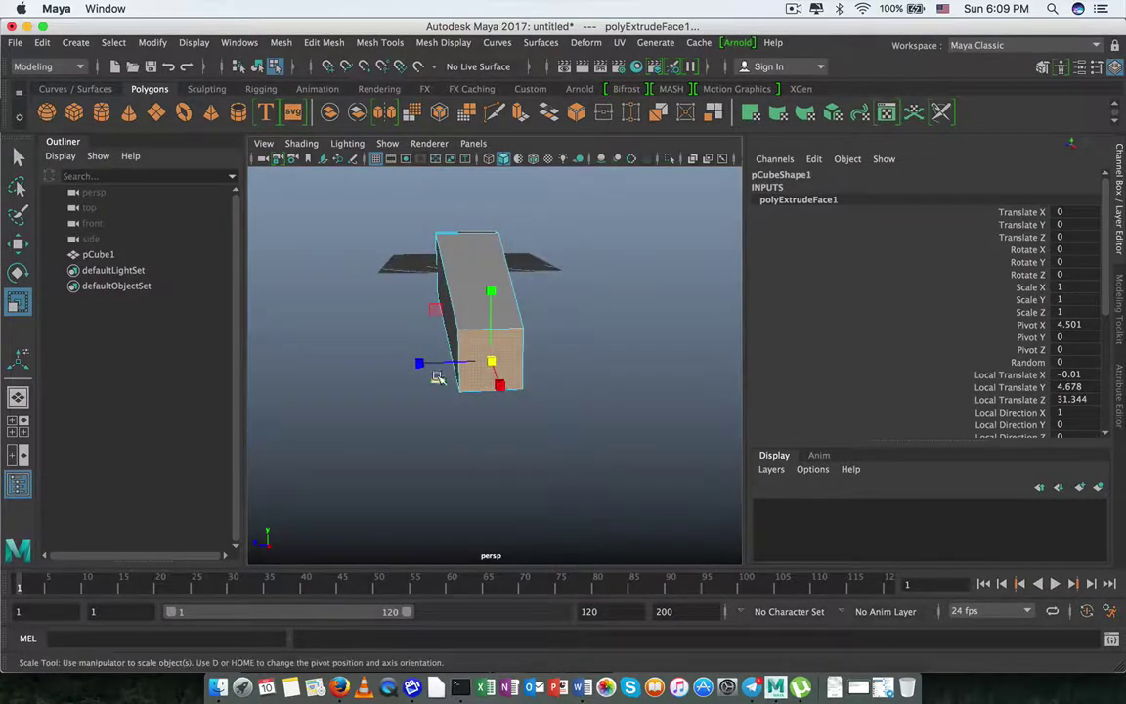
key("w")
- Slide the end face along X and squash it vertically so the box tapers
mouse_move(427, 360)
left_mouse_down()
mouse_move(505, 360)
mouse_move(605, 329)
left_mouse_up()
key("e")
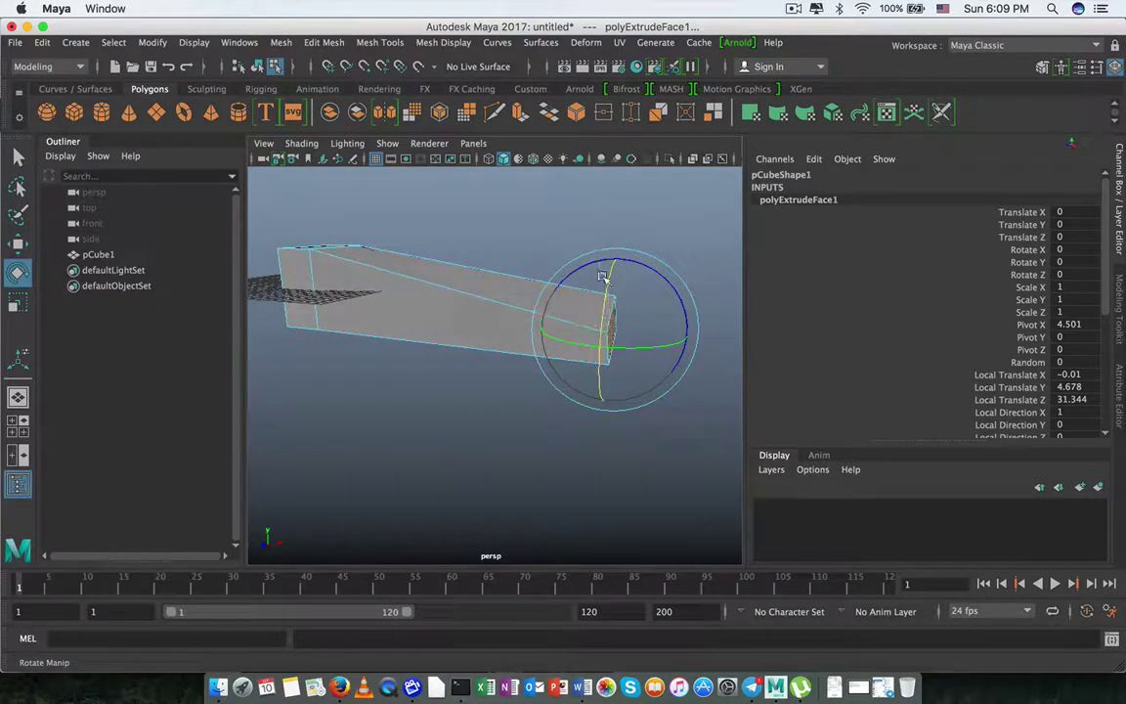
key("r")
mouse_move(619, 259)
left_mouse_down()
mouse_move(615, 302)
mouse_move(432, 366)
mouse_move(586, 312)
mouse_move(552, 286)
left_mouse_up()
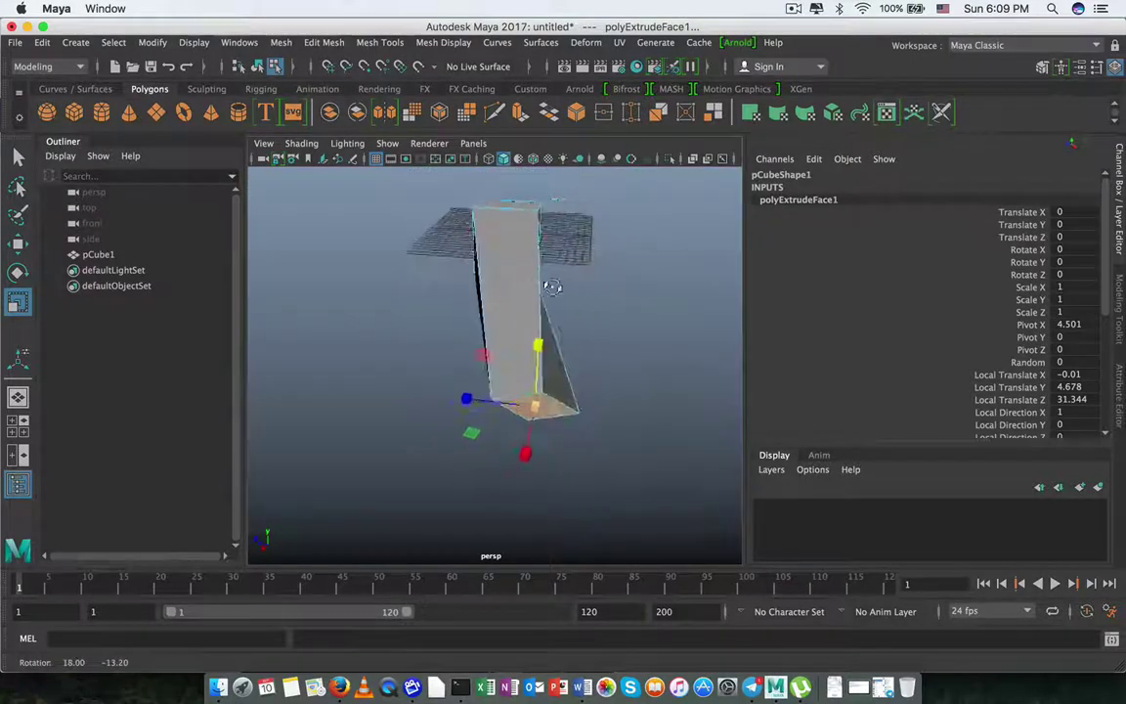
- Switch to face mode and select the faces to remove
right_click_drag(490, 259, 512, 276)
left_click_drag(512, 276, 514, 184, "alt")
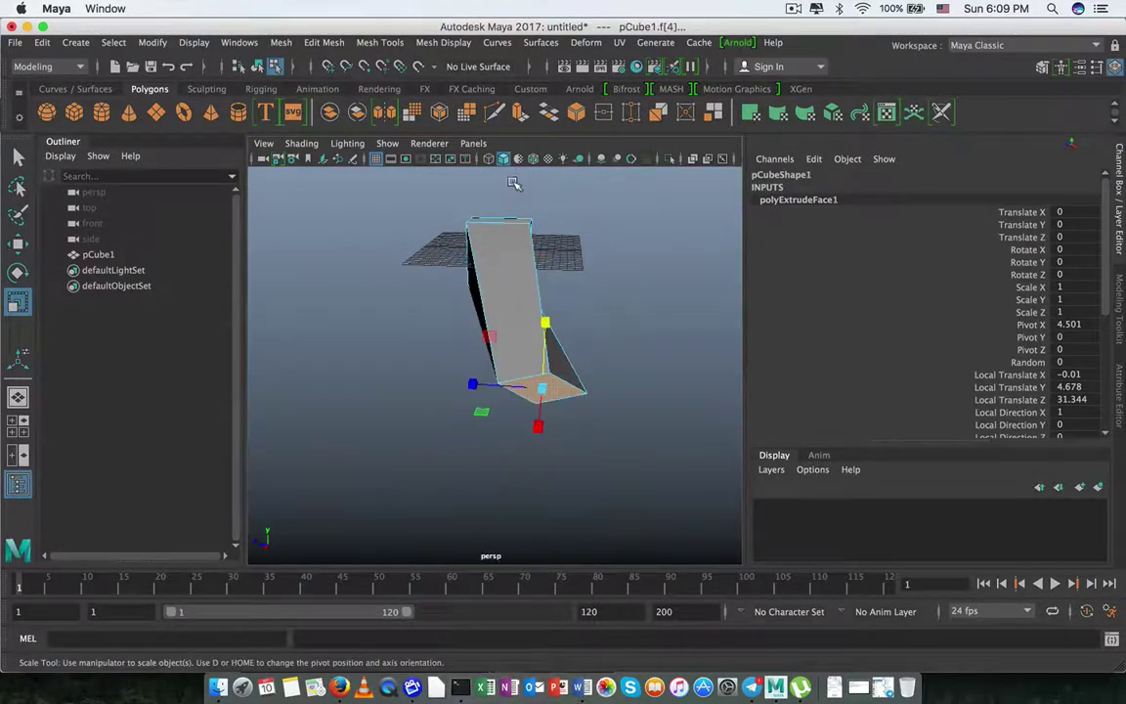
left_click_drag(567, 300, 571, 302)
- Delete the selected faces, leaving a thin flat sliver lying flat in view
key("Delete")
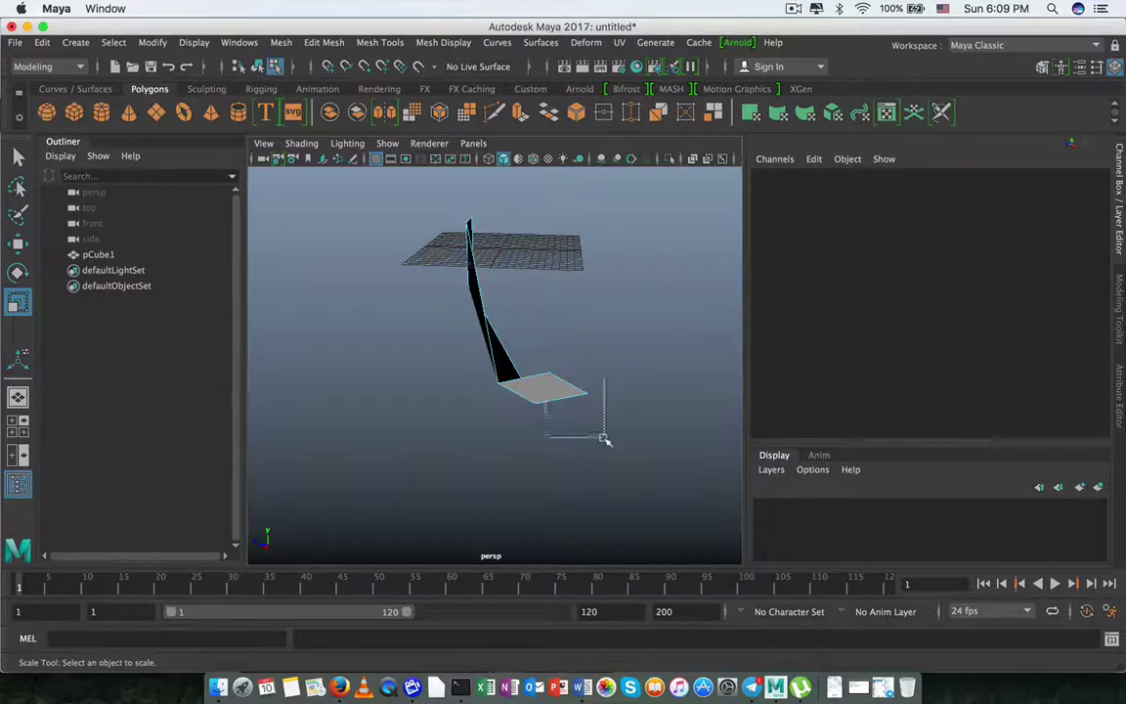
mouse_move(509, 407)
left_mouse_down("alt")
mouse_move(531, 359)
mouse_move(442, 410)
mouse_move(372, 419)
mouse_move(402, 377)
mouse_move(395, 397)
left_mouse_up("alt")
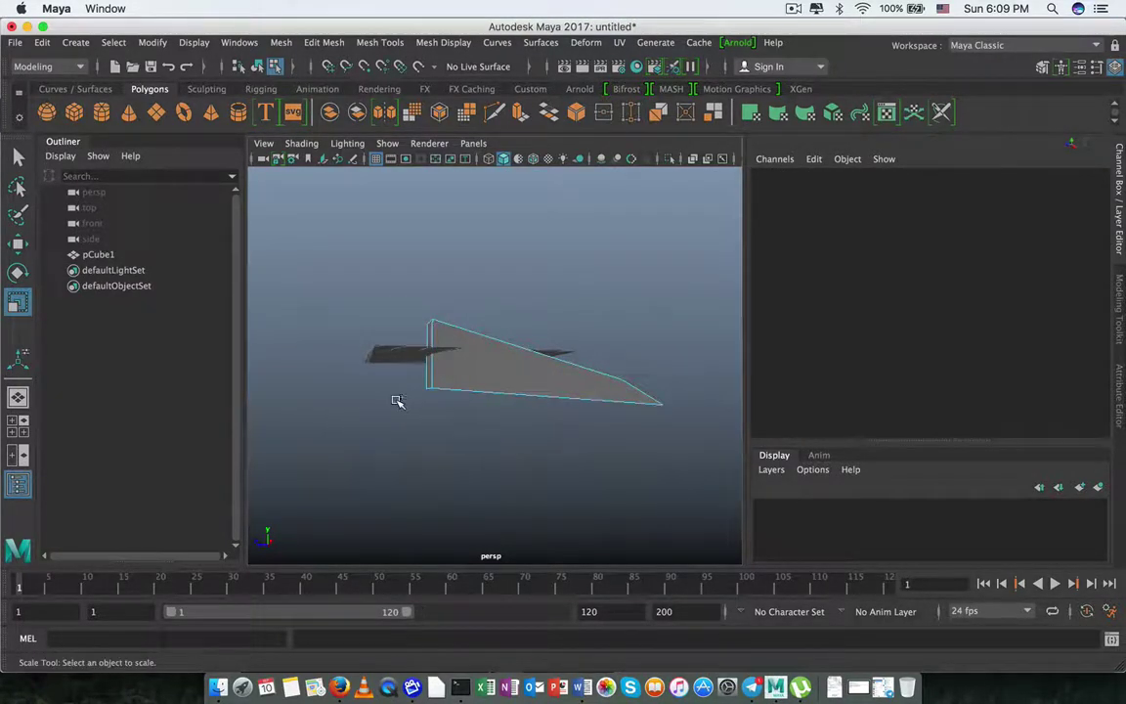
right_click_drag(453, 365, 400, 241)
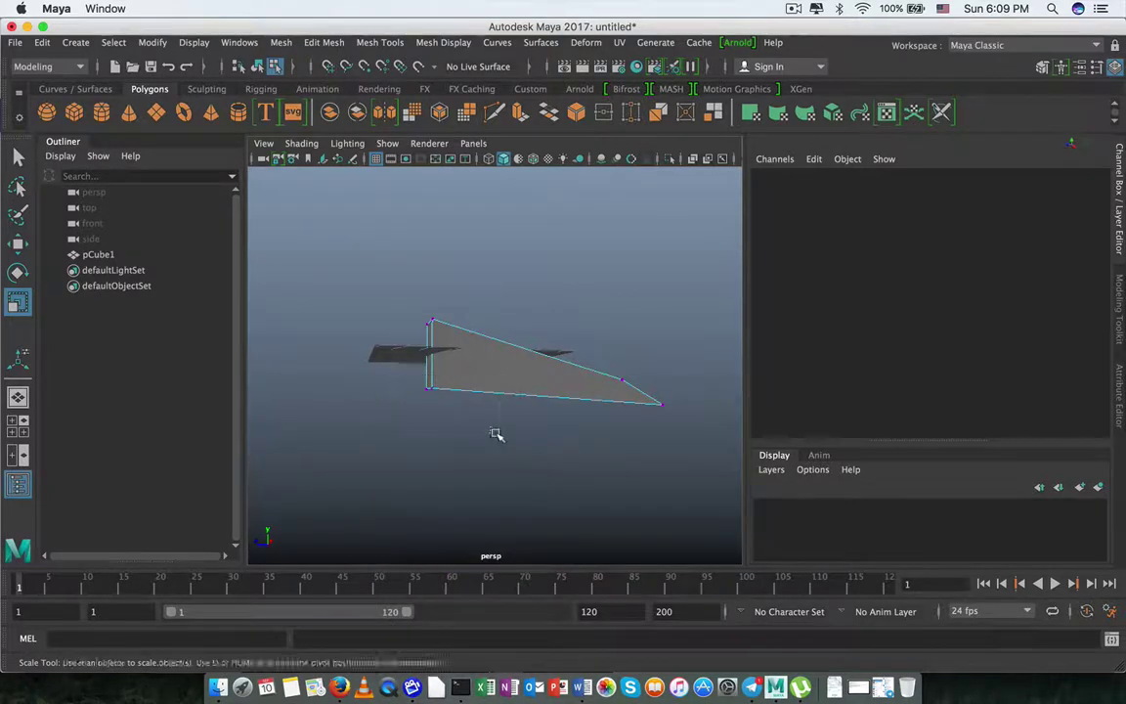
- Move the wedge's corner vertex left along X to widen it
left_click(440, 389)
key("w")
mouse_move(377, 383)
left_mouse_down()
mouse_move(352, 386)
mouse_move(502, 372)
mouse_move(550, 386)
left_mouse_up()
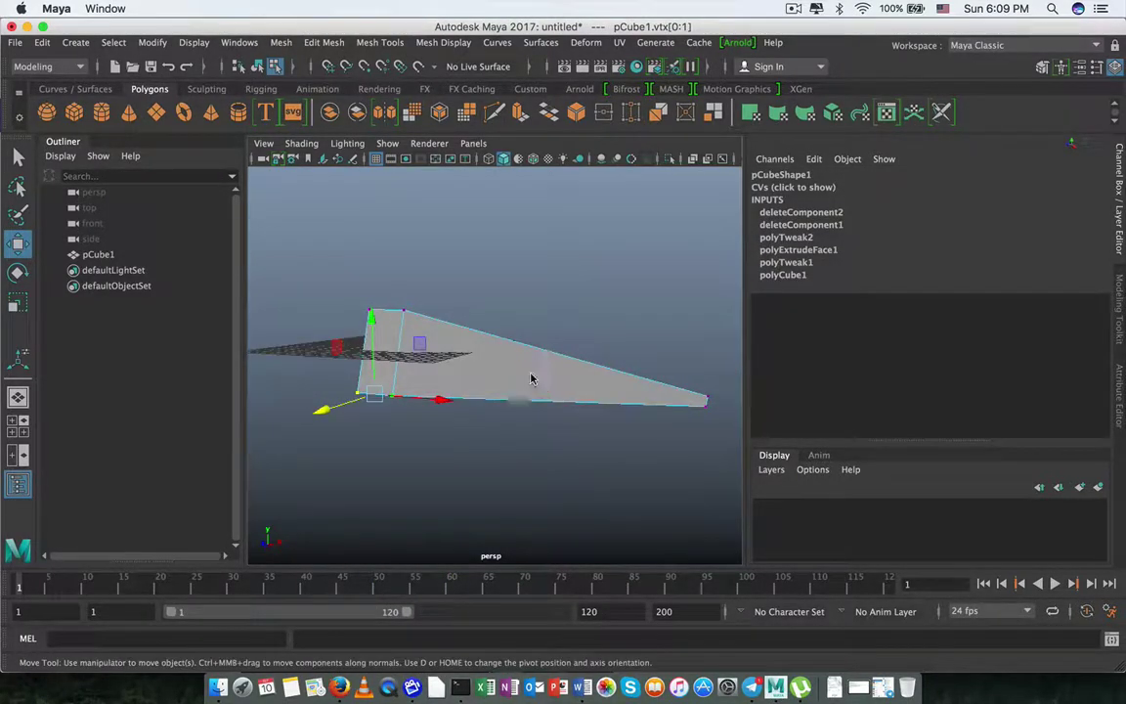
right_click_drag(531, 378, 444, 373, "shift")
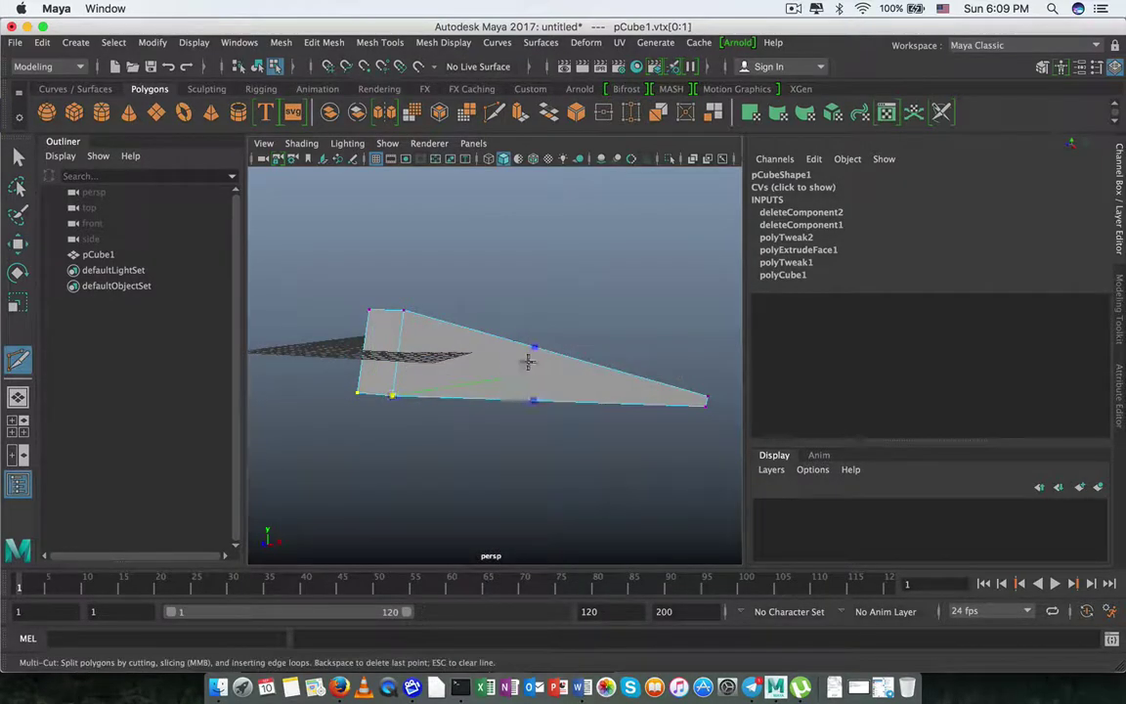
- Finish the cut to create a new edge, then raise the two bottom vertices
key("Return")
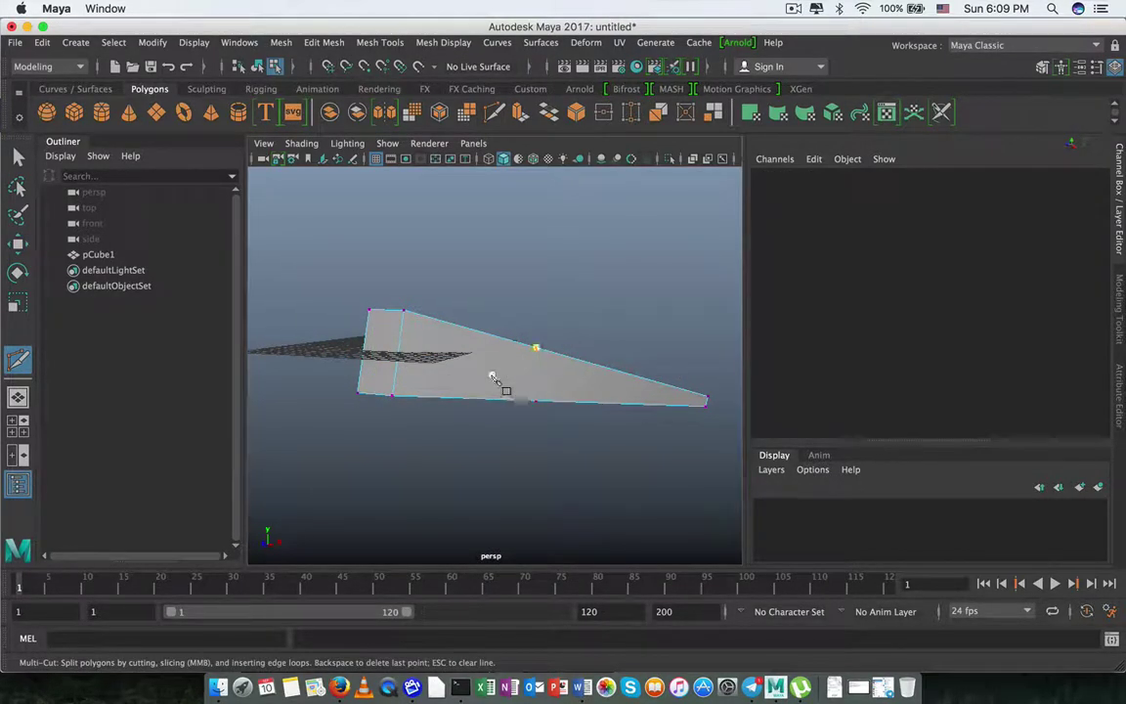
mouse_move(491, 376)
left_mouse_down("alt")
mouse_move(469, 392)
mouse_move(337, 389)
mouse_move(490, 417)
mouse_move(466, 435)
mouse_move(470, 397)
mouse_move(455, 410)
mouse_move(586, 489)
mouse_move(562, 483)
left_mouse_up("alt")
key("q")
key("w")
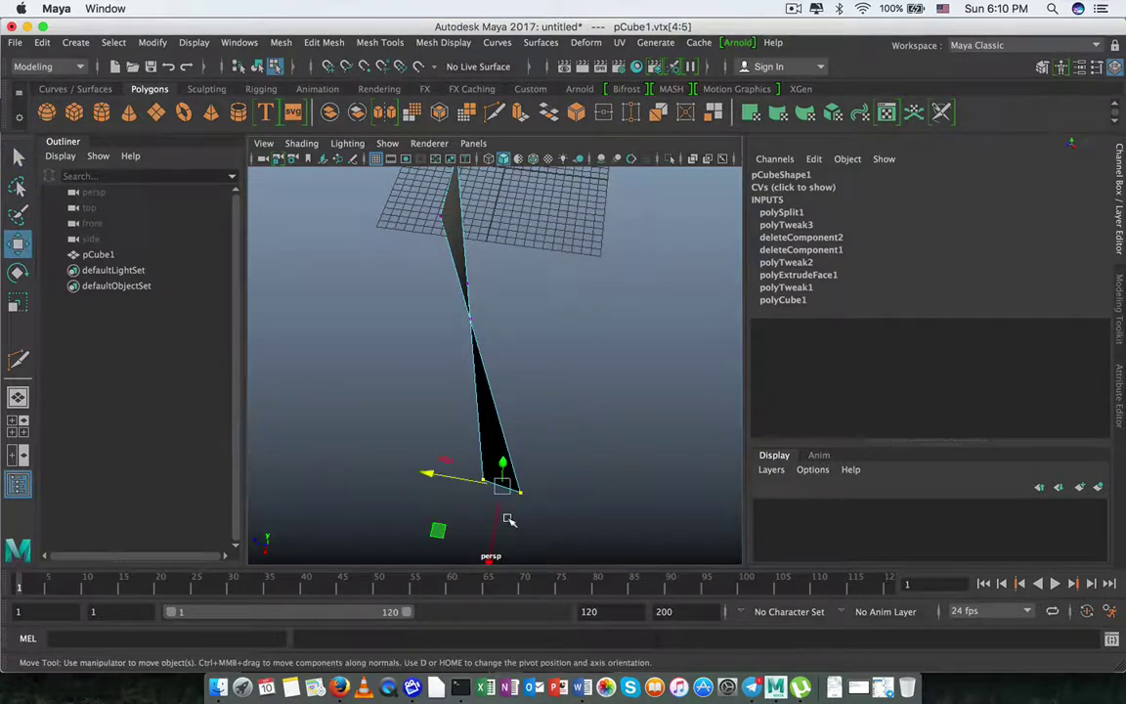
left_click_drag(507, 519, 470, 391)
- Select the bottom edges, the corner vertex pairs and the pointed tip vertex
mouse_move(455, 335)
left_mouse_down()
mouse_move(484, 305)
mouse_move(410, 312)
mouse_move(431, 323)
mouse_move(395, 358)
mouse_move(559, 332)
mouse_move(309, 357)
left_mouse_up()
left_click_drag(344, 321, 378, 322, "alt")
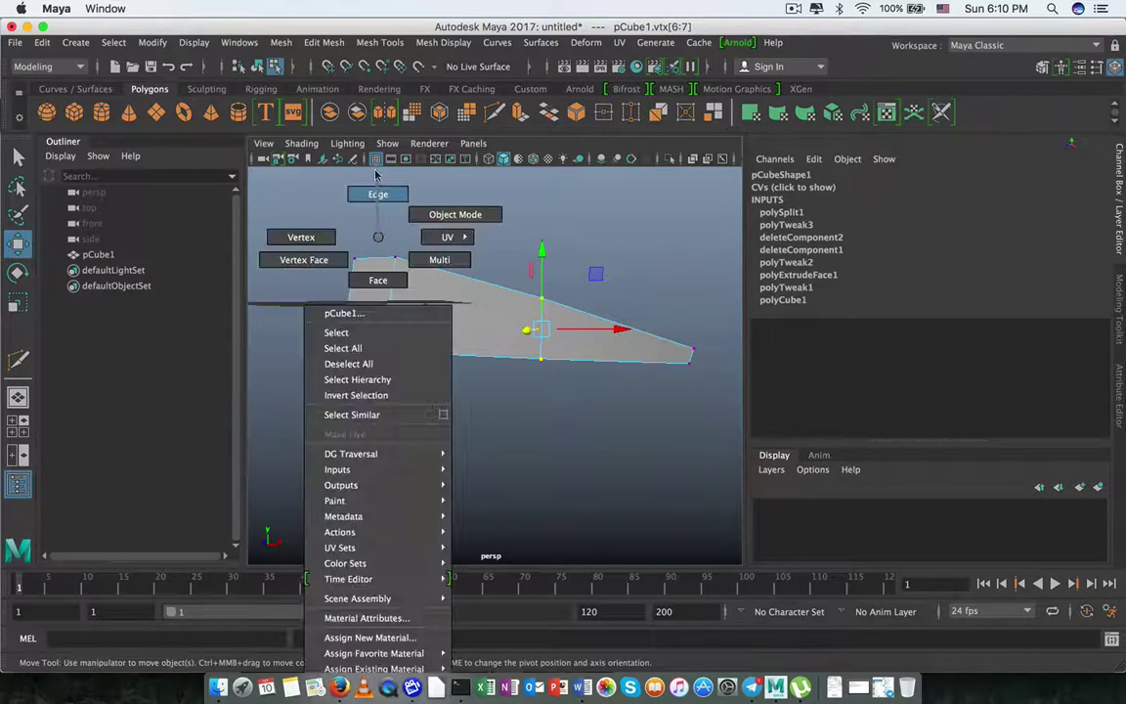
right_click_drag(379, 321, 378, 194)
left_click(437, 358)
left_click(602, 362, "shift")
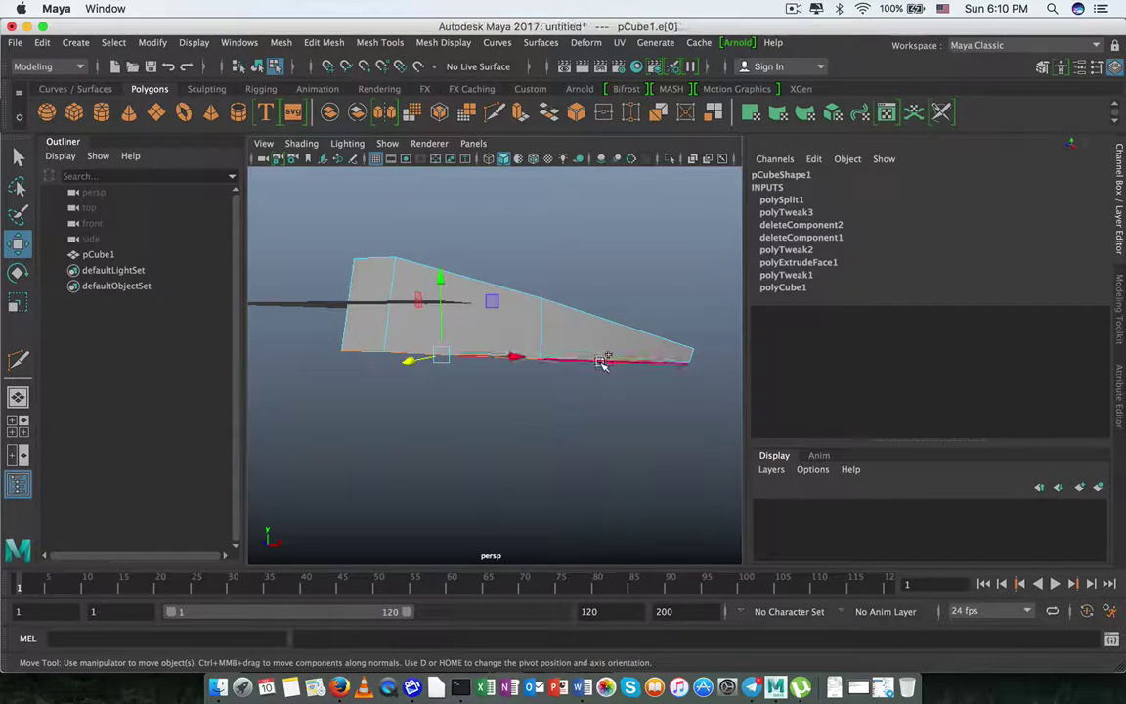
mouse_move(601, 361)
left_mouse_down("alt")
mouse_move(442, 366)
mouse_move(477, 369)
left_mouse_up("alt")
right_click_drag(477, 370, 430, 371)
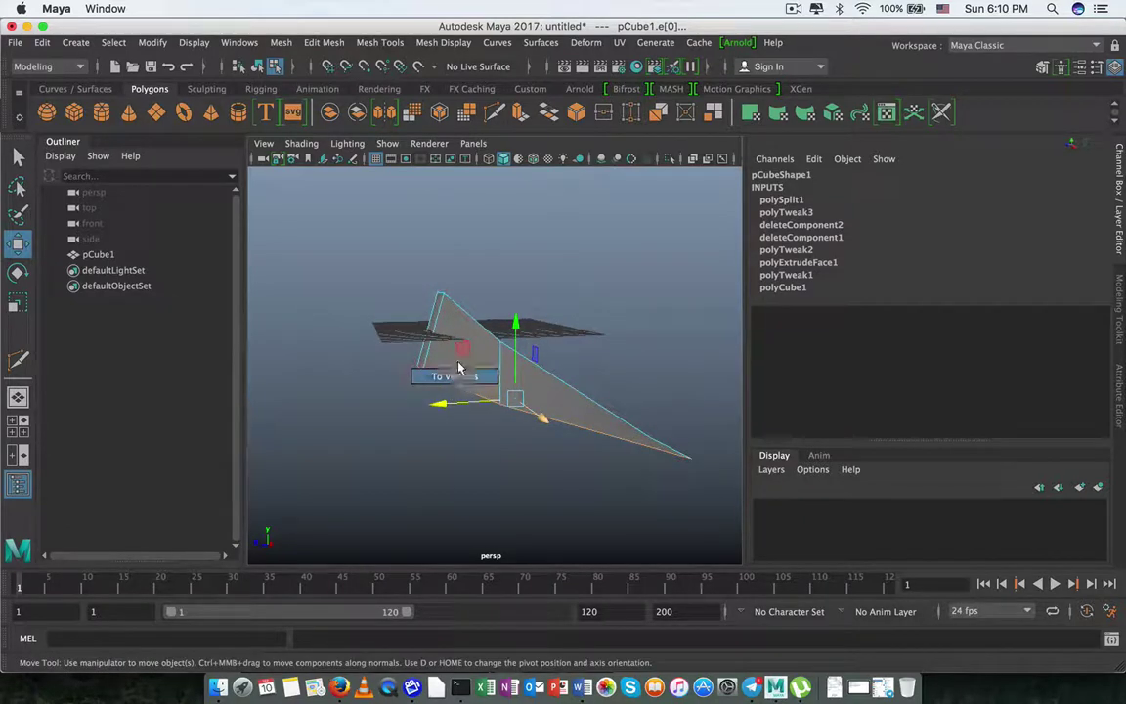
mouse_move(478, 370)
left_mouse_down("alt")
mouse_move(488, 363)
mouse_move(453, 364)
left_mouse_up("alt")
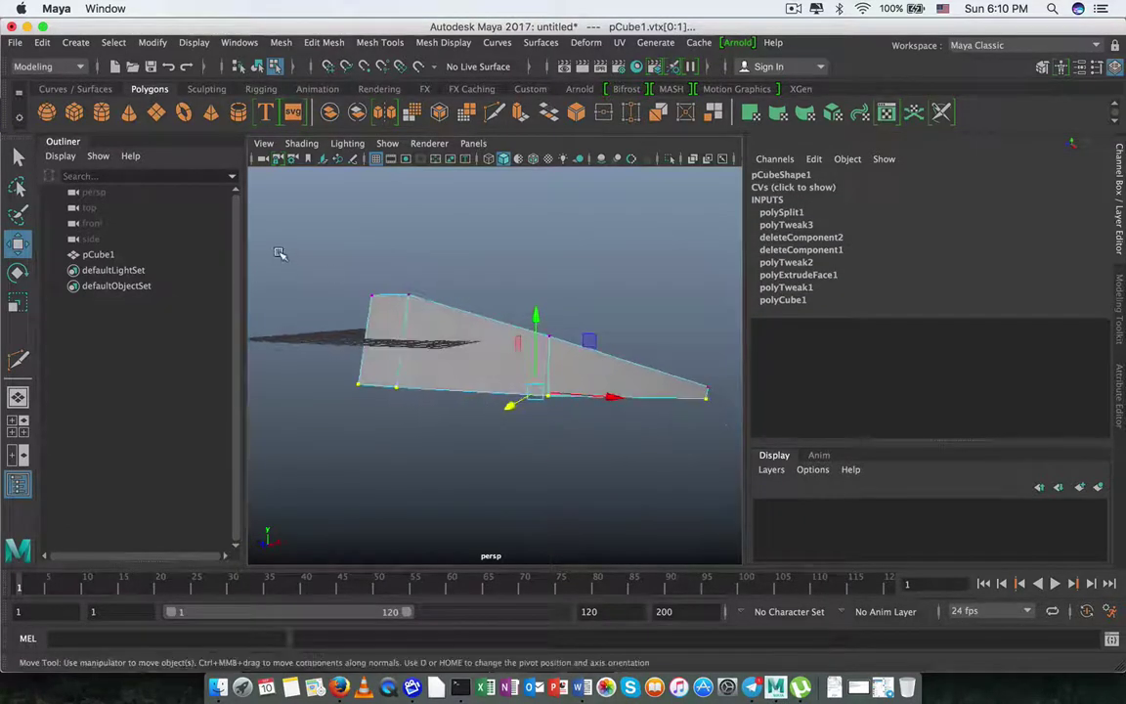
left_click_drag(652, 374, 653, 375)
mouse_move(652, 375)
left_mouse_down("alt")
mouse_move(395, 317)
mouse_move(419, 363)
left_mouse_up("alt")
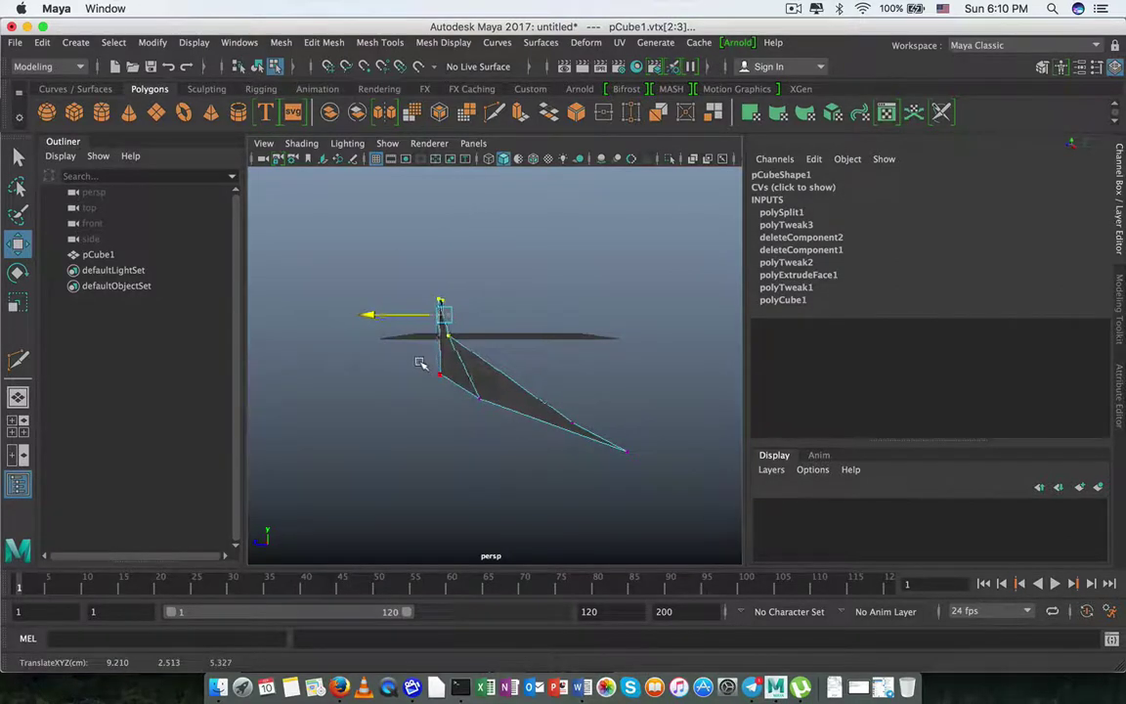
left_click(448, 338)
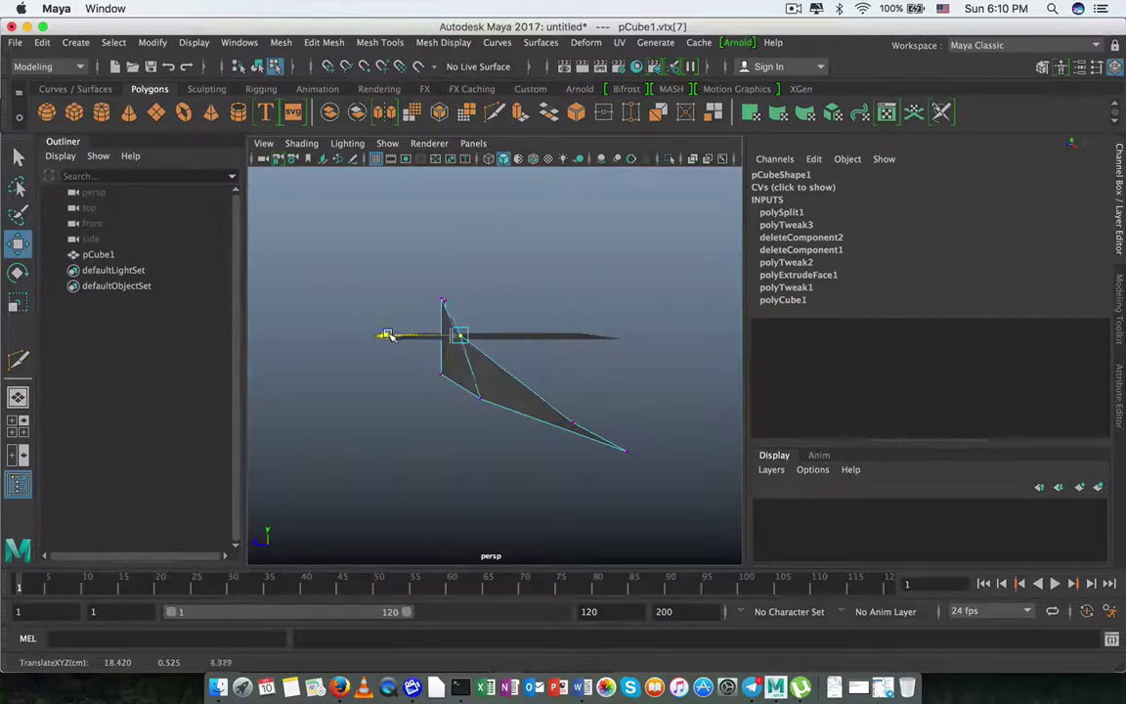
- Select the long sloped top edge and extrude it with Ctrl+E
left_click_drag(384, 334, 418, 306, "alt")
right_click_drag(419, 241, 354, 237)
left_click(387, 288)
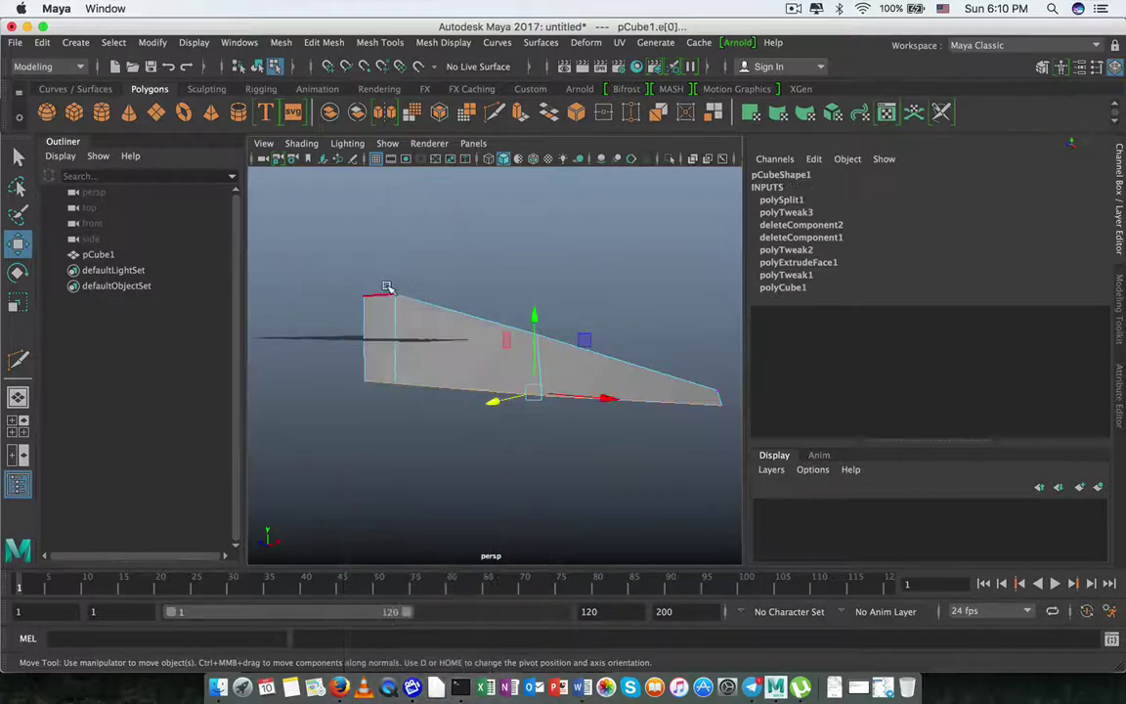
left_click(436, 304)
left_click(596, 347)
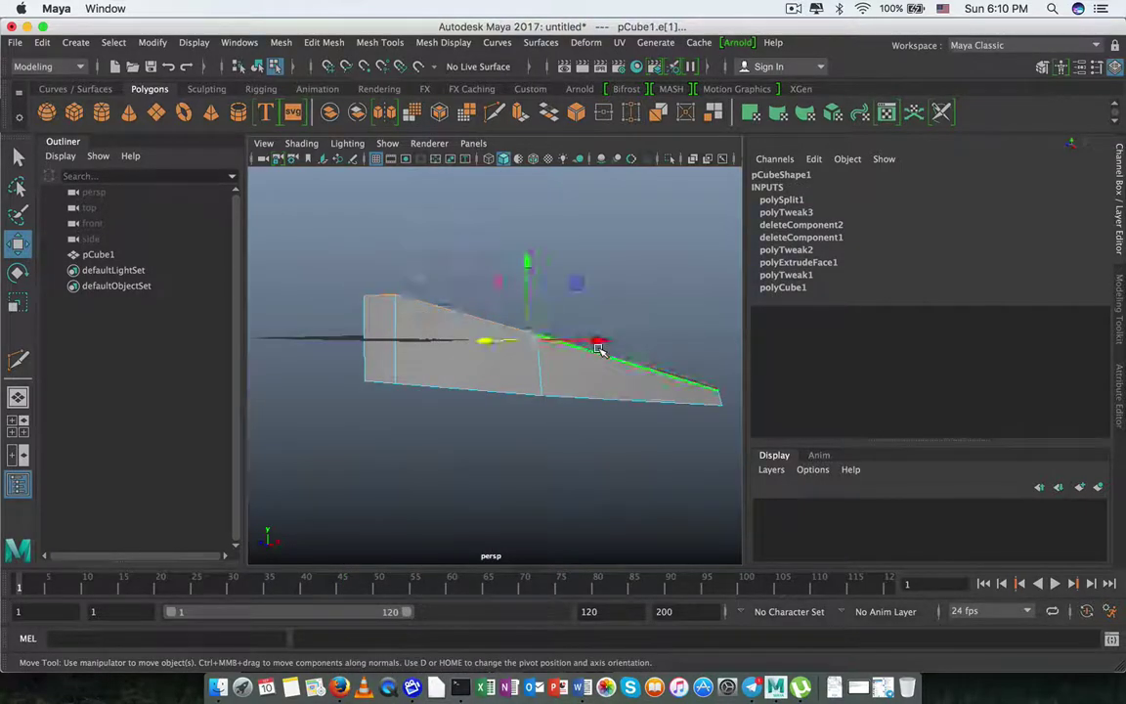
key("ctrl+e")
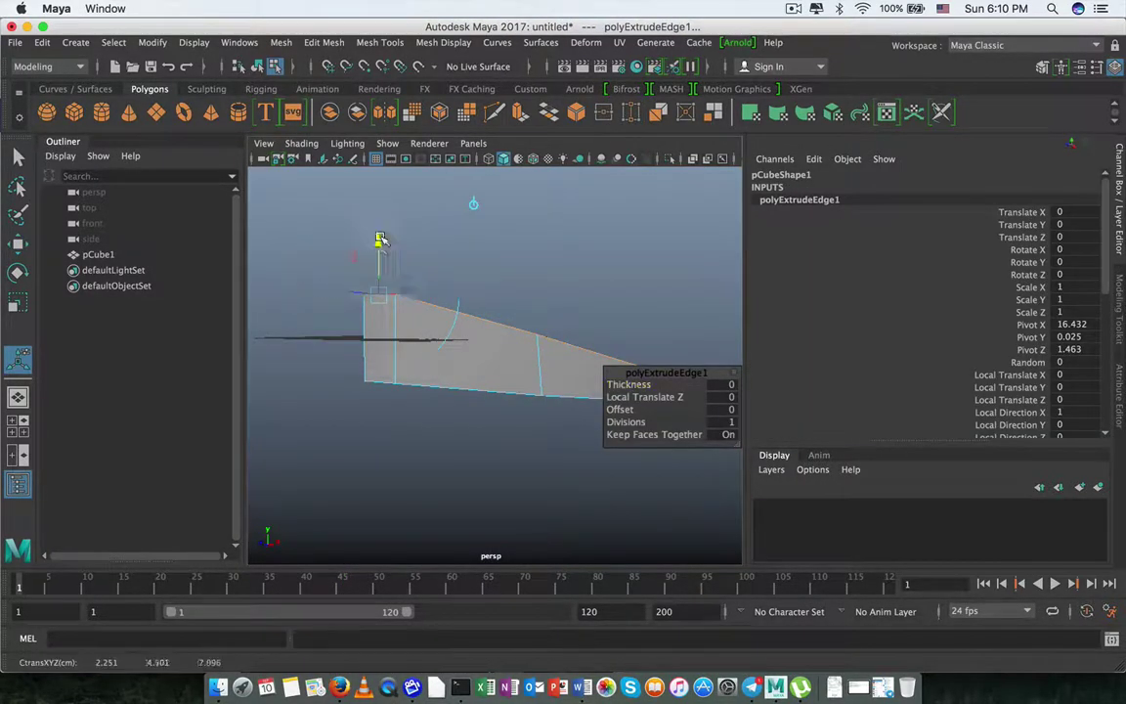
- Pull the extruded edge upward to grow a new upper face
mouse_move(380, 245)
left_mouse_down()
mouse_move(438, 229)
mouse_move(402, 277)
mouse_move(444, 249)
left_mouse_up()
left_click_drag(491, 217, 490, 204)
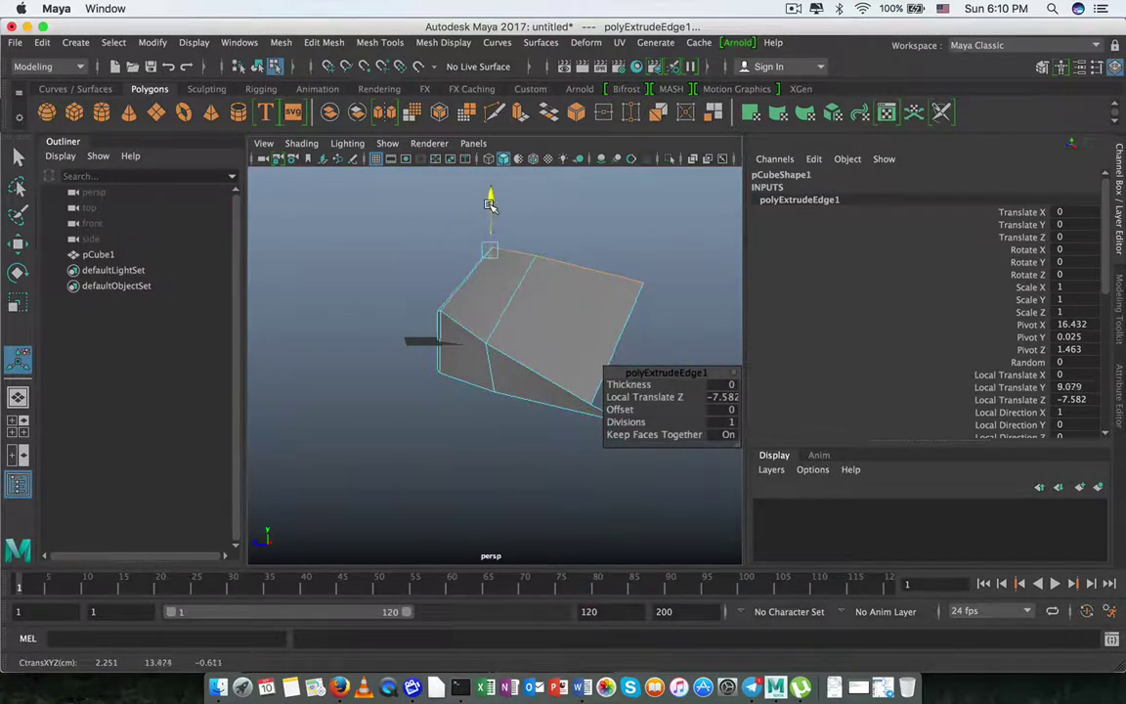
mouse_move(497, 299)
left_mouse_down("alt")
mouse_move(473, 385)
mouse_move(384, 397)
mouse_move(468, 357)
mouse_move(449, 329)
left_mouse_up("alt")
- Move the new face's corner vertices left along X
right_click_drag(440, 245, 349, 239)
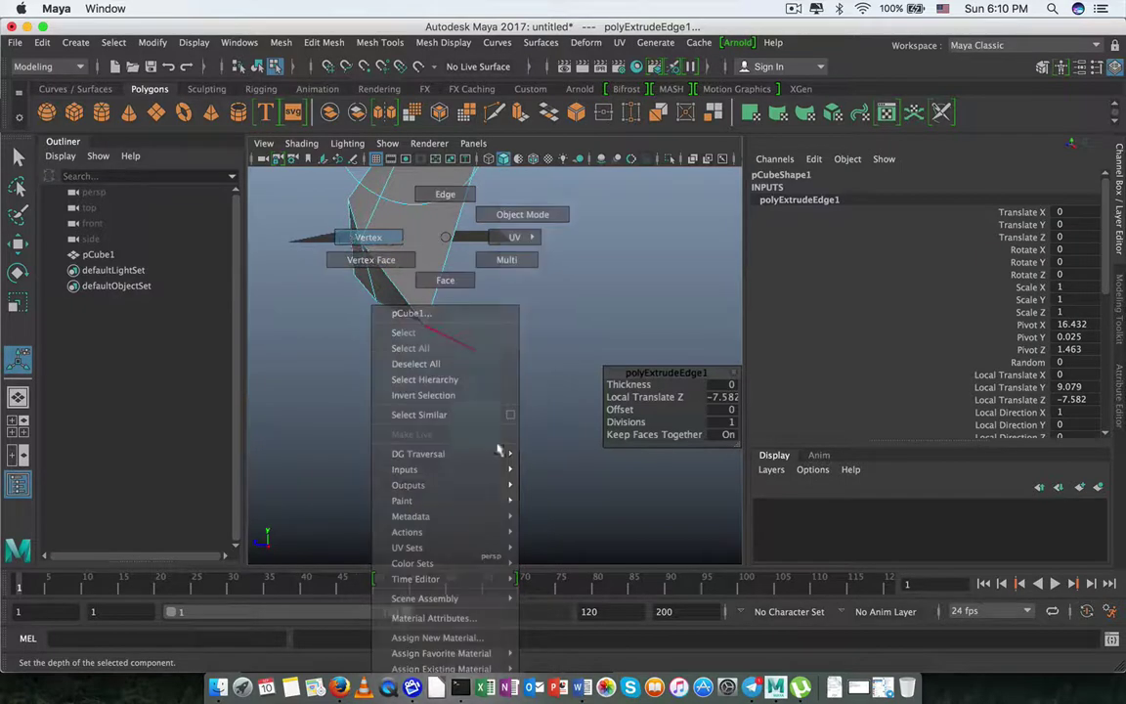
left_click(435, 385)
key("w")
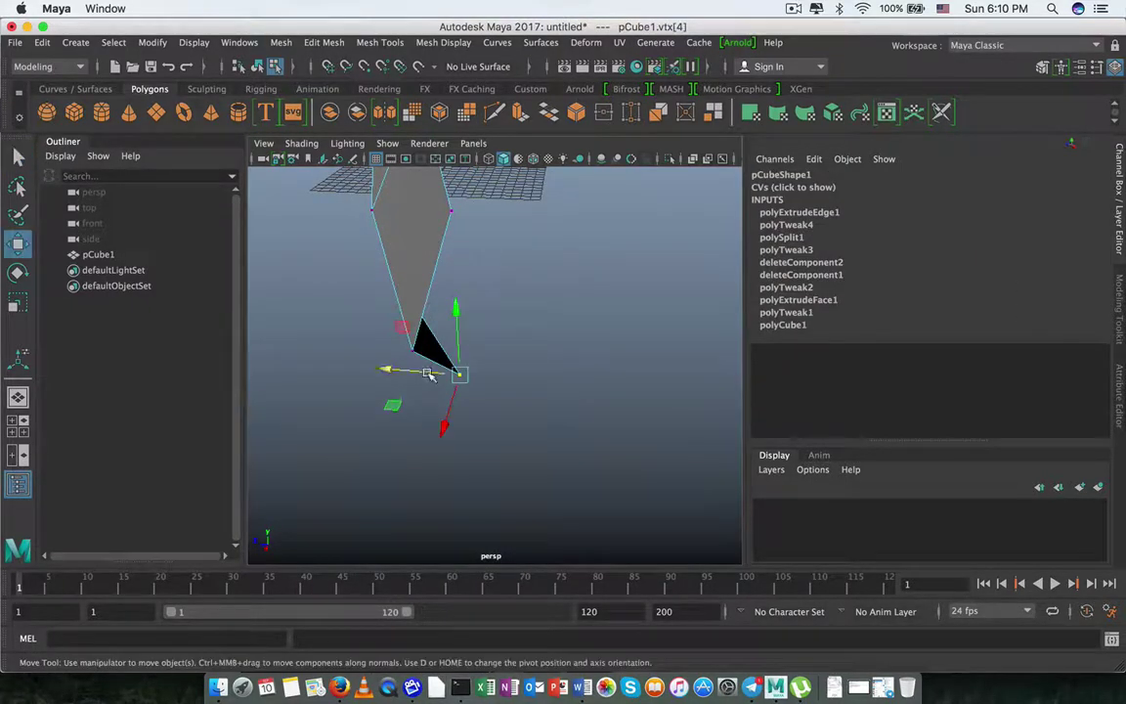
mouse_move(427, 372)
left_mouse_down()
mouse_move(410, 371)
mouse_move(597, 352)
mouse_move(518, 359)
left_mouse_up()
mouse_move(515, 289)
left_mouse_down("alt")
mouse_move(406, 344)
mouse_move(314, 352)
mouse_move(501, 422)
mouse_move(412, 352)
mouse_move(387, 354)
mouse_move(431, 359)
left_mouse_up("alt")
mouse_move(481, 404)
left_mouse_down()
mouse_move(445, 350)
mouse_move(361, 374)
left_mouse_up()
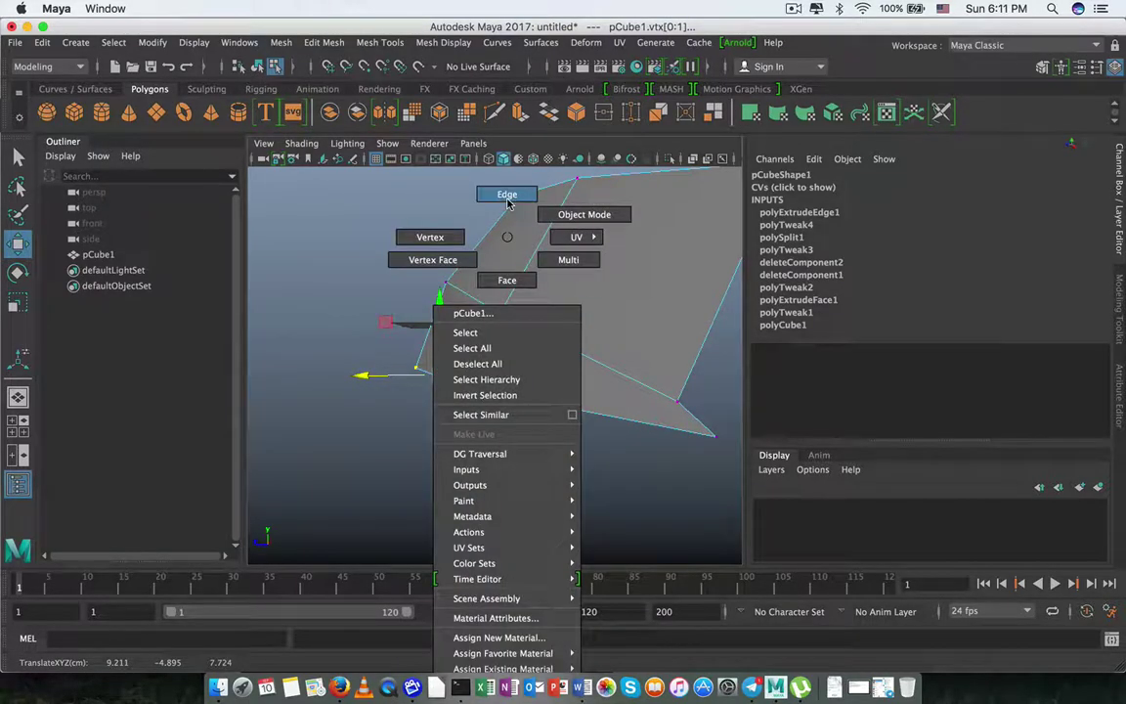
- Select the two neighbouring bottom edges of the shell
right_click_drag(503, 236, 502, 193)
left_click_drag(377, 381, 354, 367, "alt")
left_click(378, 380)
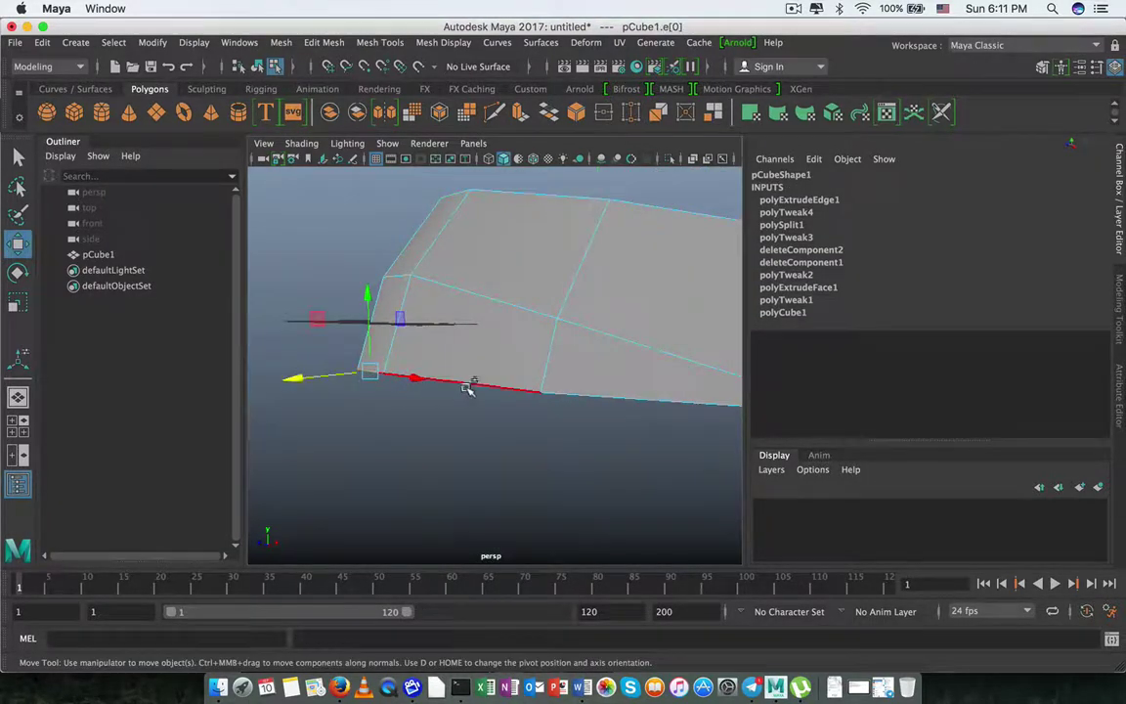
left_click(590, 398, "shift")
- Extrude the two bottom edges, pull them down, then raise them slightly
key("ctrl+e")
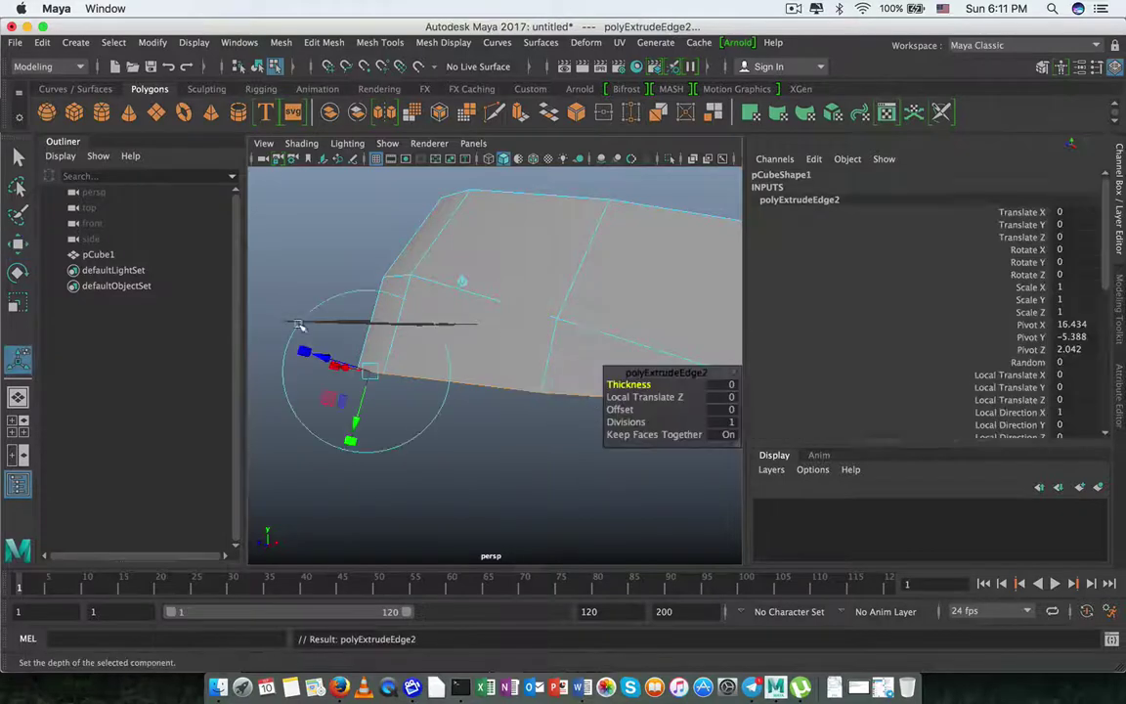
key("w")
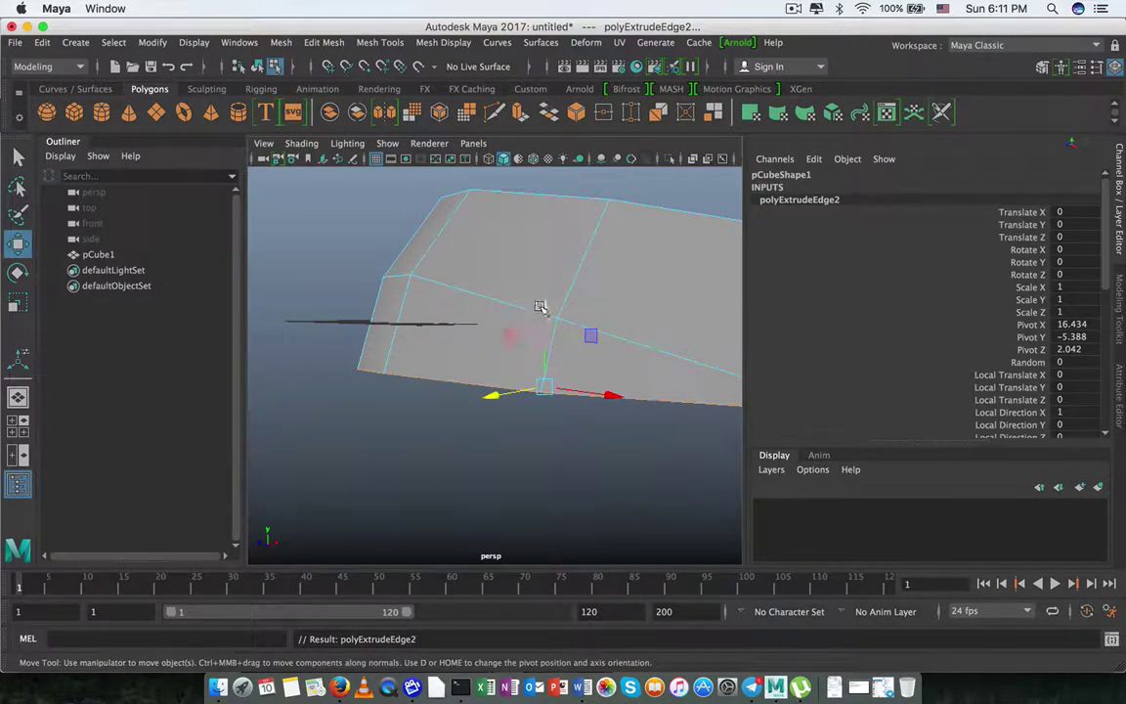
mouse_move(543, 372)
left_mouse_down()
mouse_move(547, 402)
mouse_move(392, 422)
mouse_move(325, 415)
mouse_move(573, 415)
mouse_move(432, 420)
left_mouse_up()
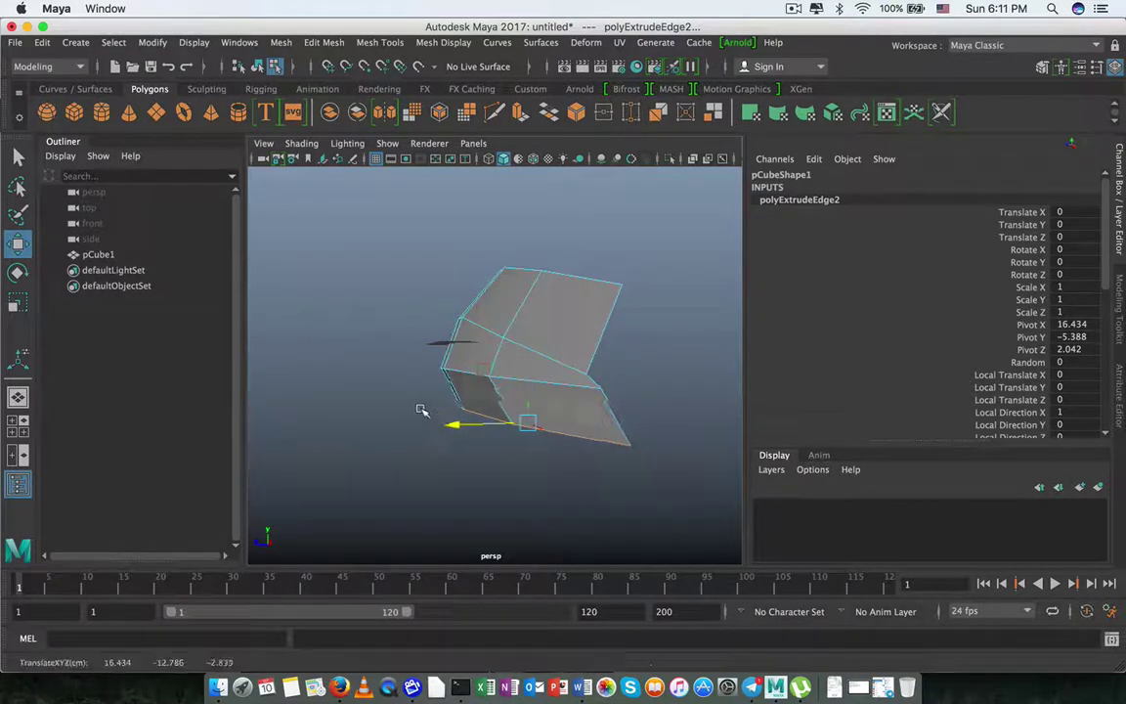
left_click_drag(532, 343, 533, 330)
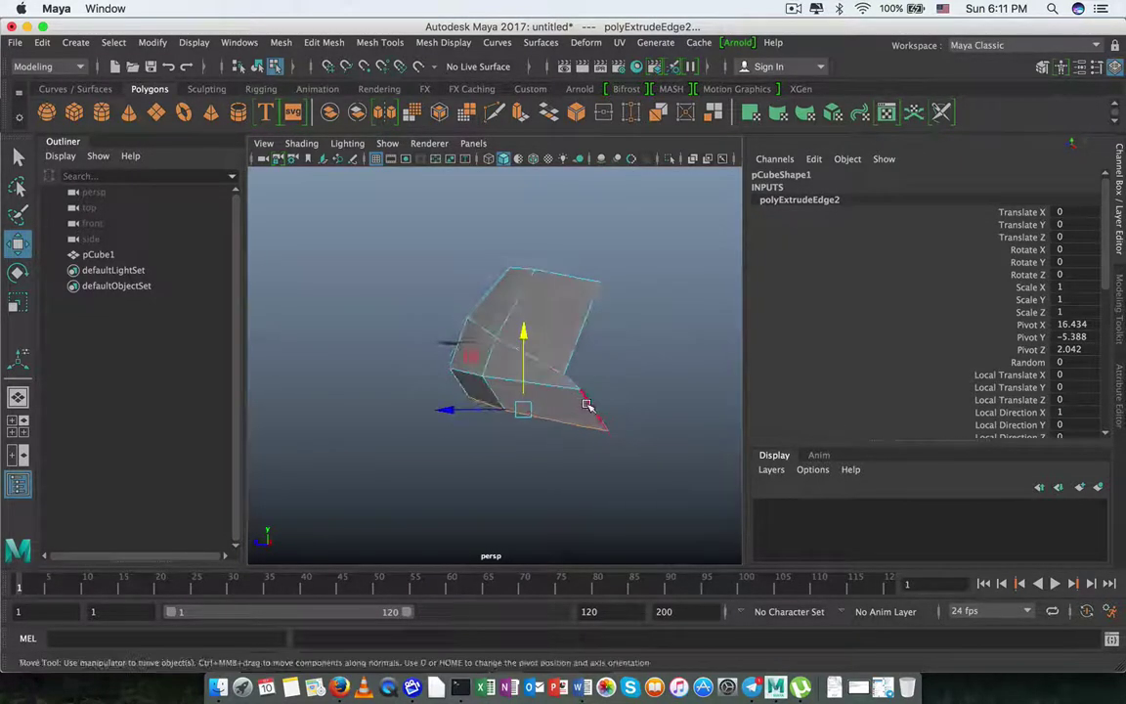
- Reposition the lower corner vertex upward, along Z and left along X
right_click_drag(557, 360, 510, 236)
left_click(603, 432)
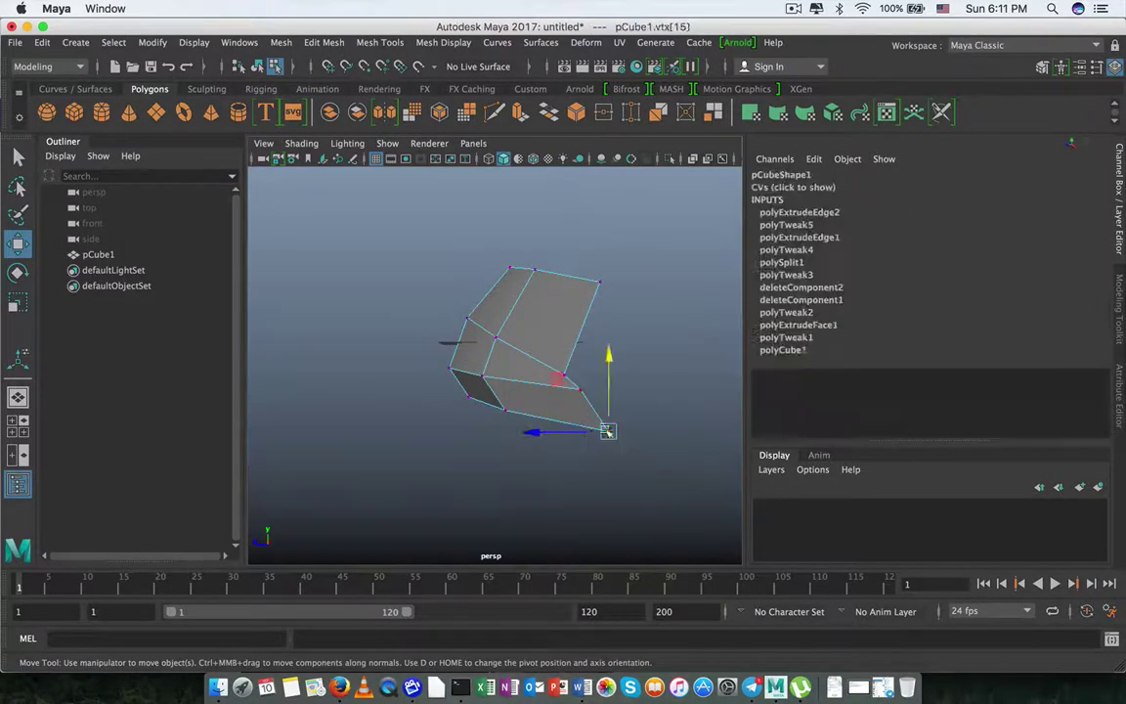
left_click_drag(606, 344, 603, 323)
left_click_drag(560, 397, 522, 409)
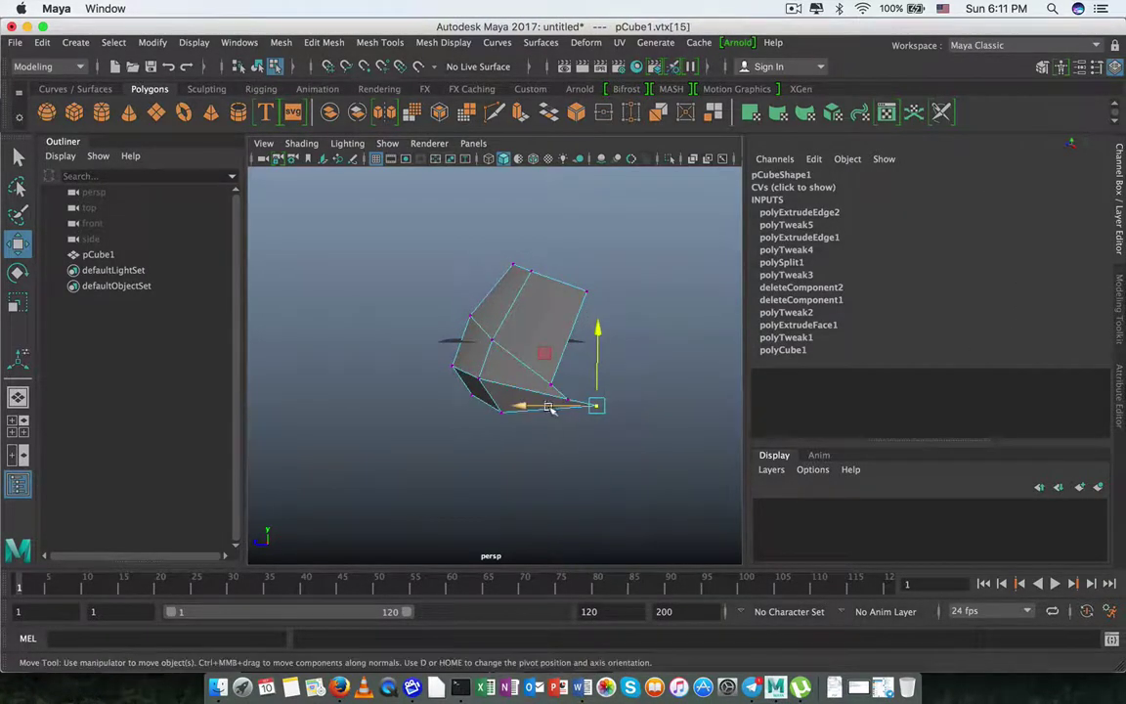
scroll(525, 408, "up", 3)
left_click_drag(629, 470, 585, 449, "alt")
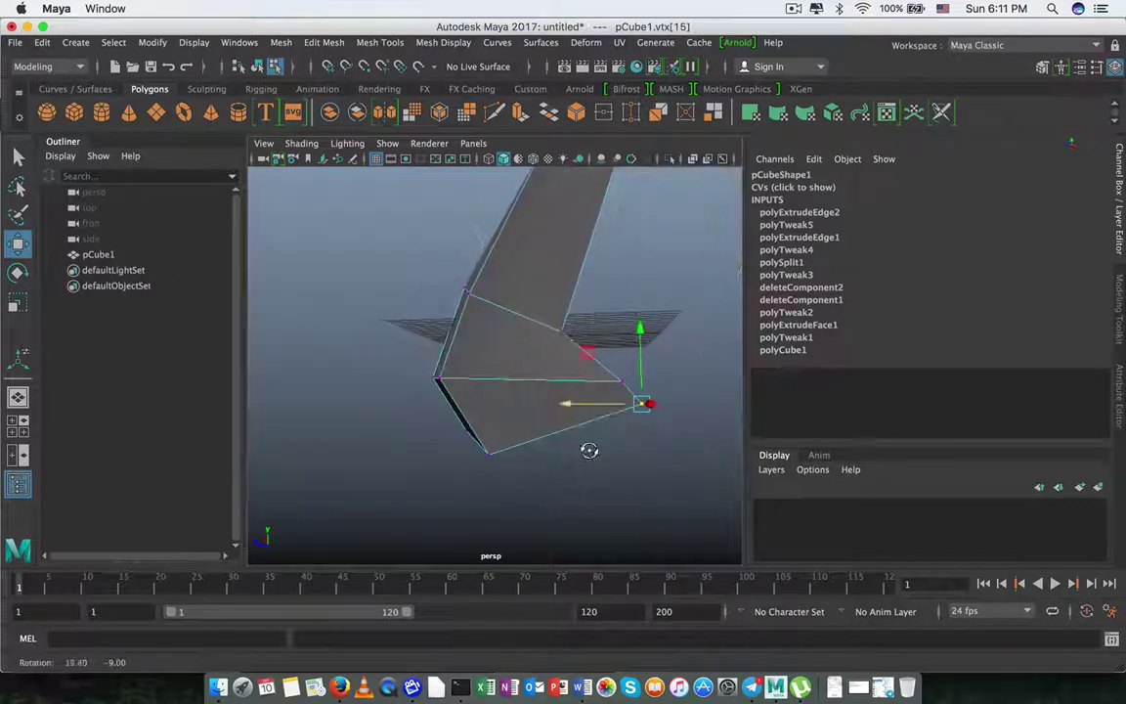
left_click_drag(640, 342, 637, 330)
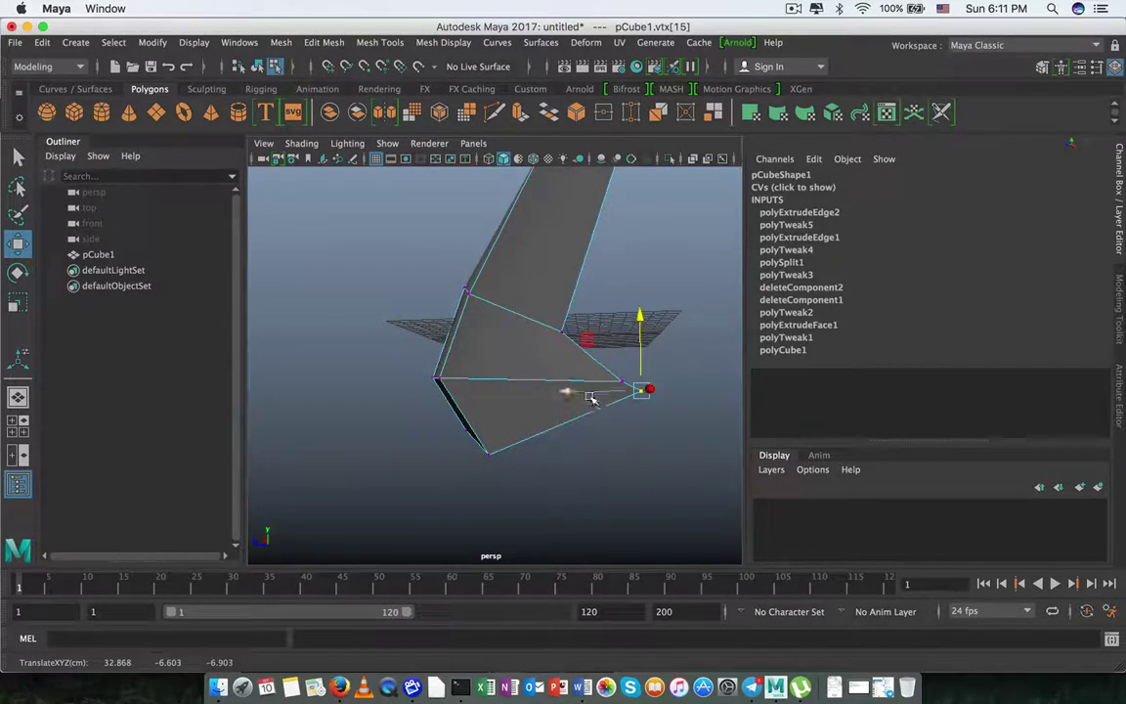
left_click_drag(583, 395, 575, 384)
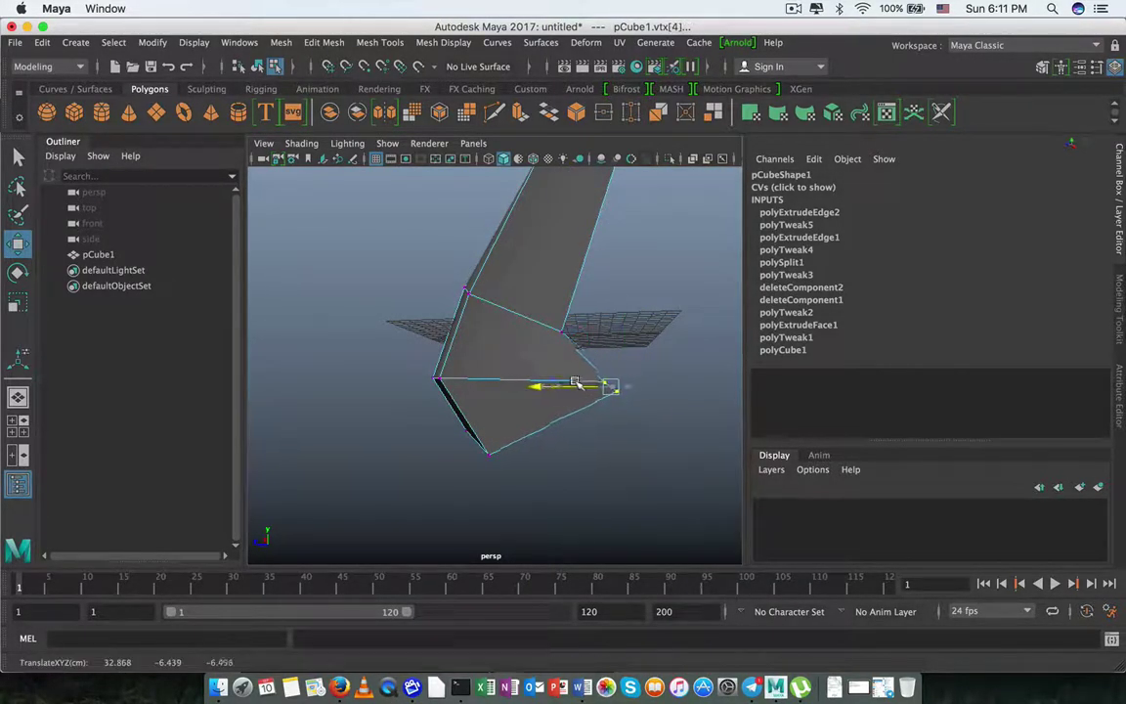
mouse_move(596, 313)
left_mouse_down("alt")
mouse_move(372, 390)
mouse_move(516, 409)
mouse_move(280, 377)
mouse_move(479, 427)
left_mouse_up("alt")
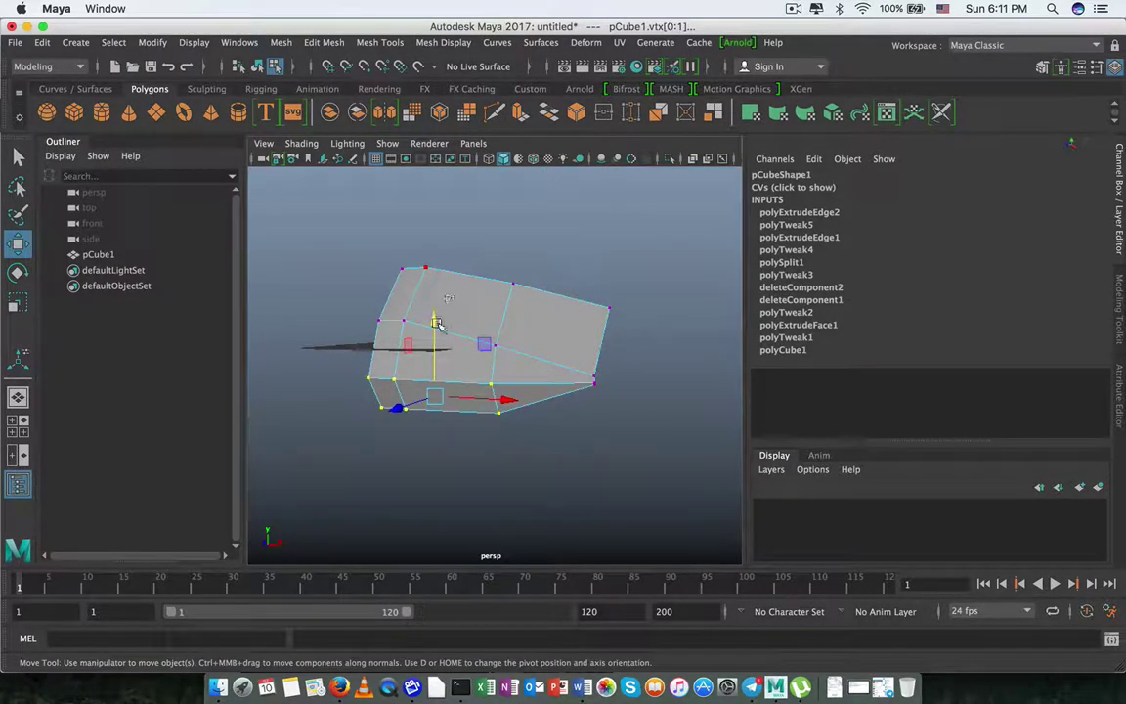
- Lift the lower edge's vertices and move the right and lower-left corner vertices down
left_click_drag(437, 324, 435, 299)
key("f")
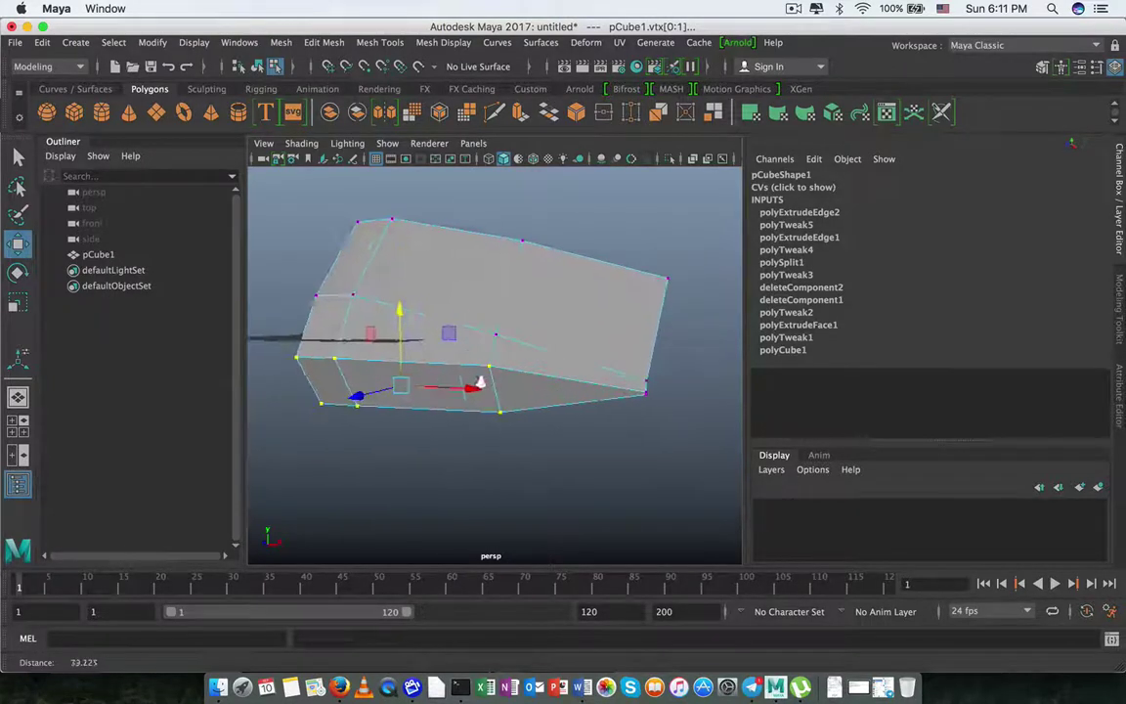
left_click_drag(470, 279, 485, 293)
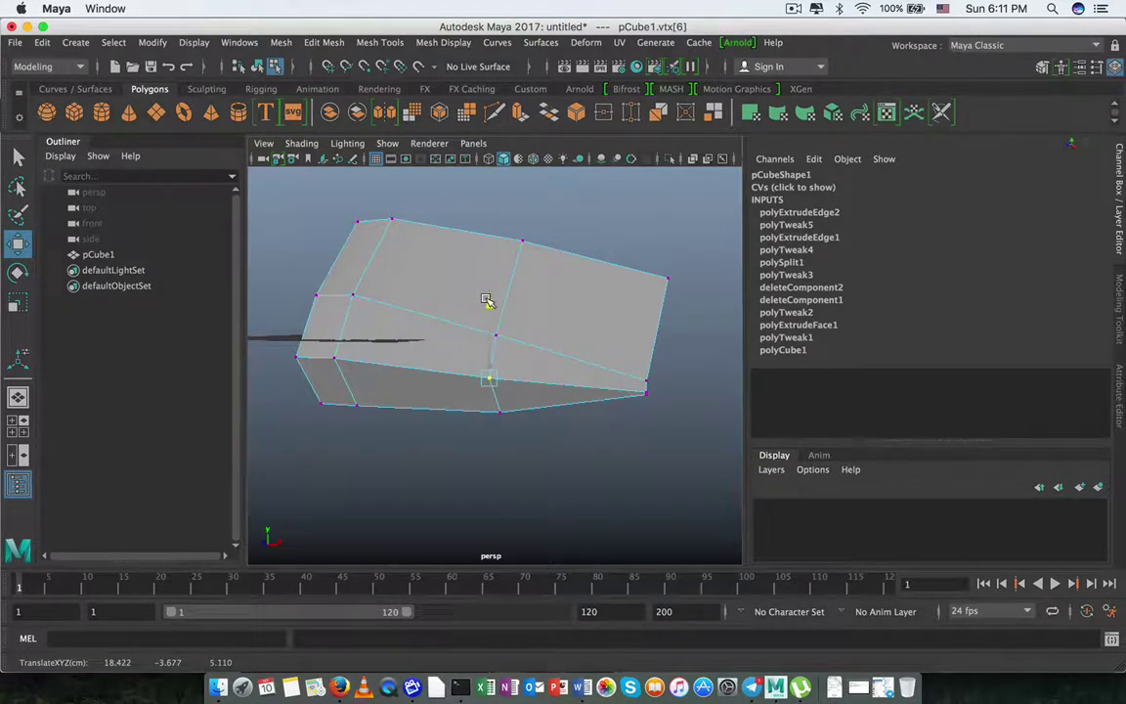
mouse_move(670, 416)
left_mouse_down()
mouse_move(618, 312)
mouse_move(652, 350)
mouse_move(594, 375)
left_mouse_up()
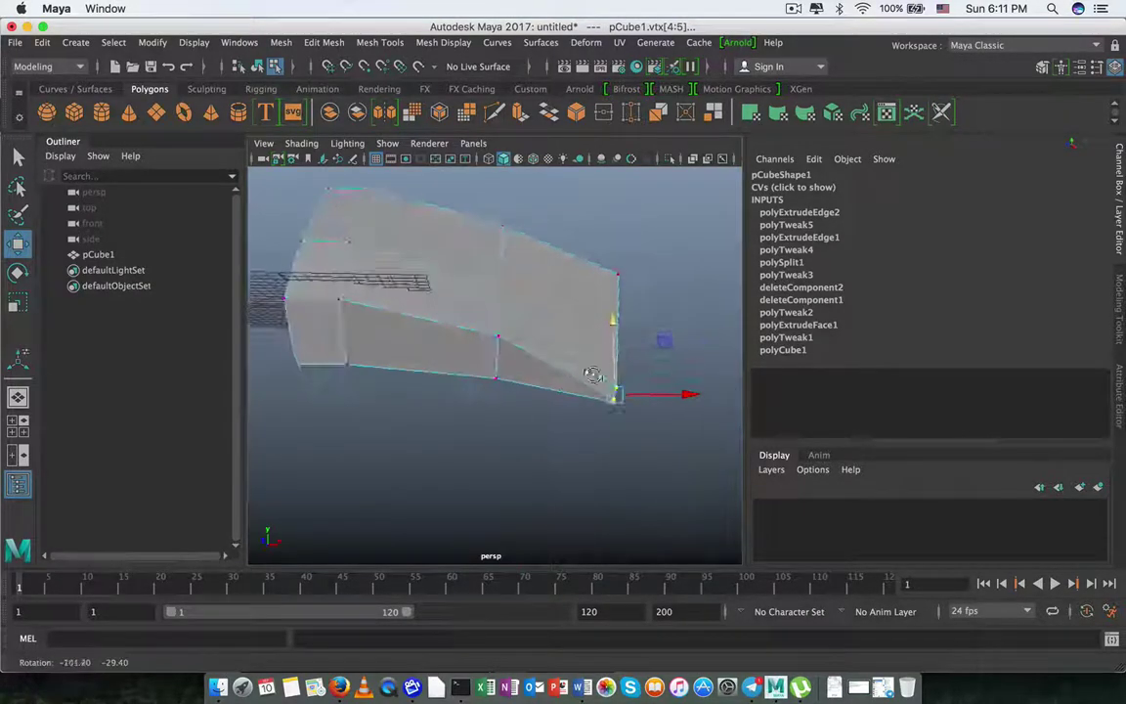
left_click_drag(520, 395, 335, 377, "alt")
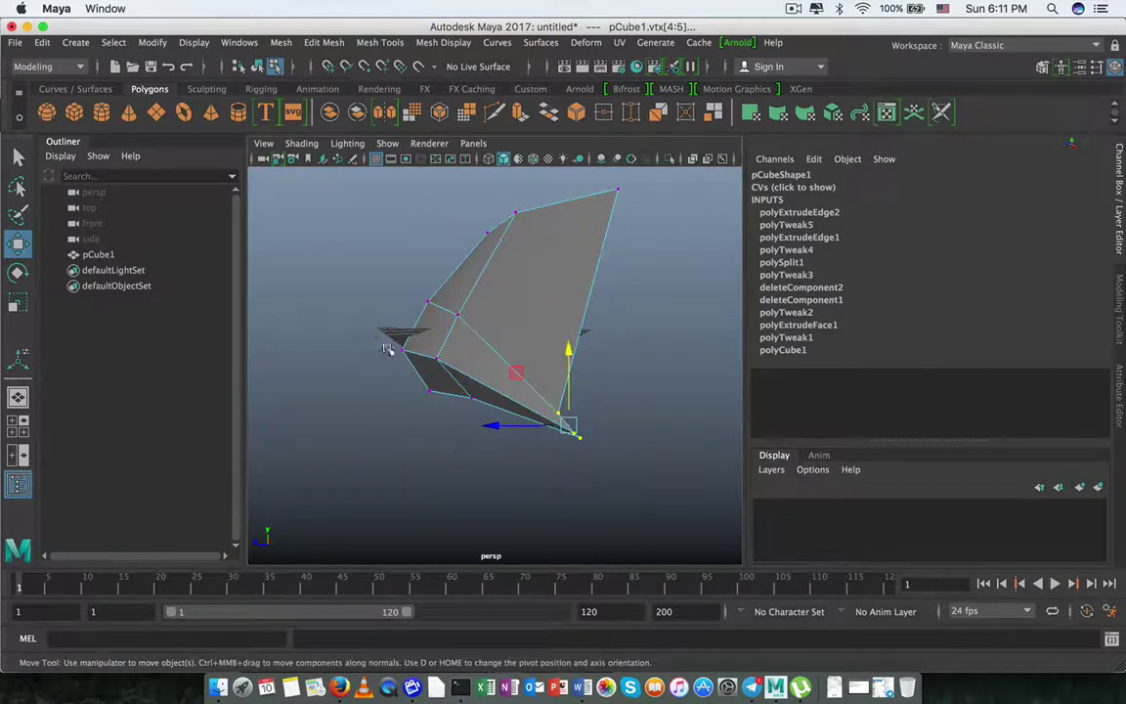
left_click_drag(422, 298, 422, 306)
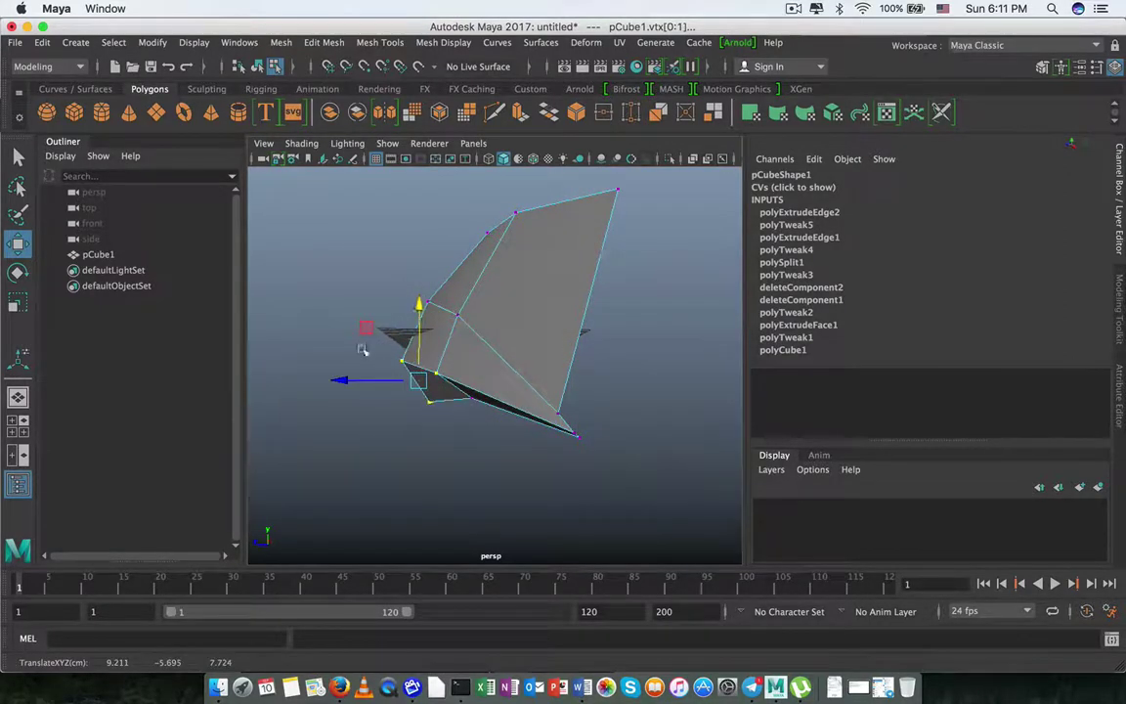
key("ctrl+z")
left_click_drag(357, 338, 444, 424)
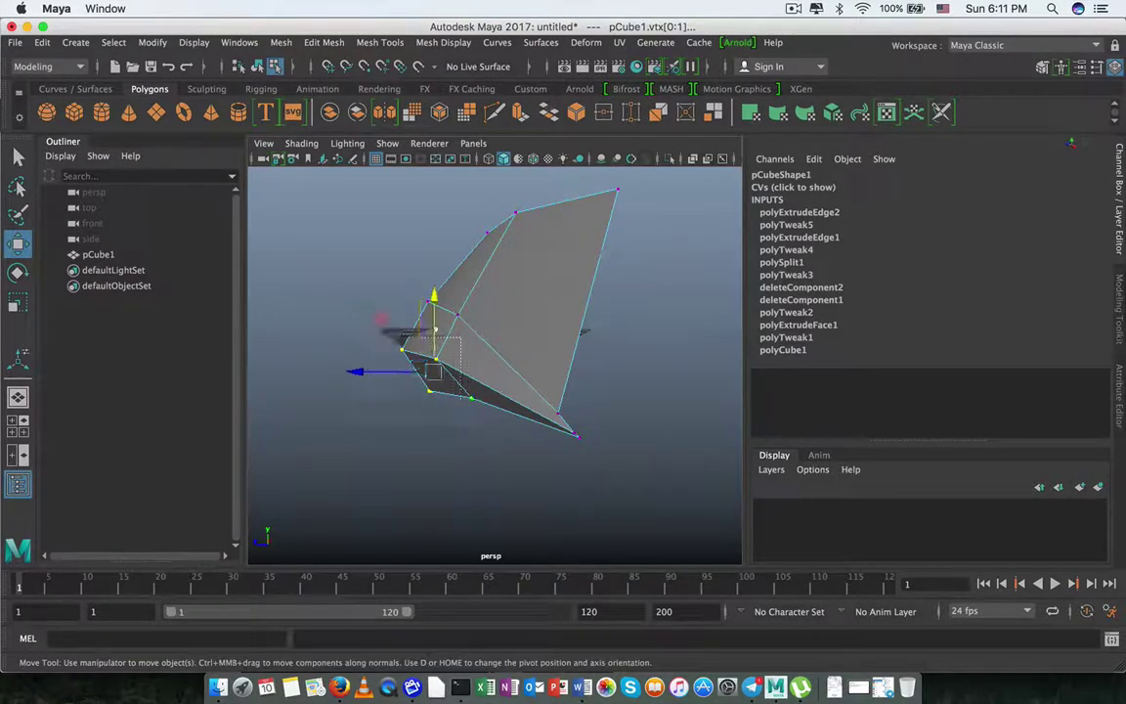
middle_click_drag(388, 357, 388, 369)
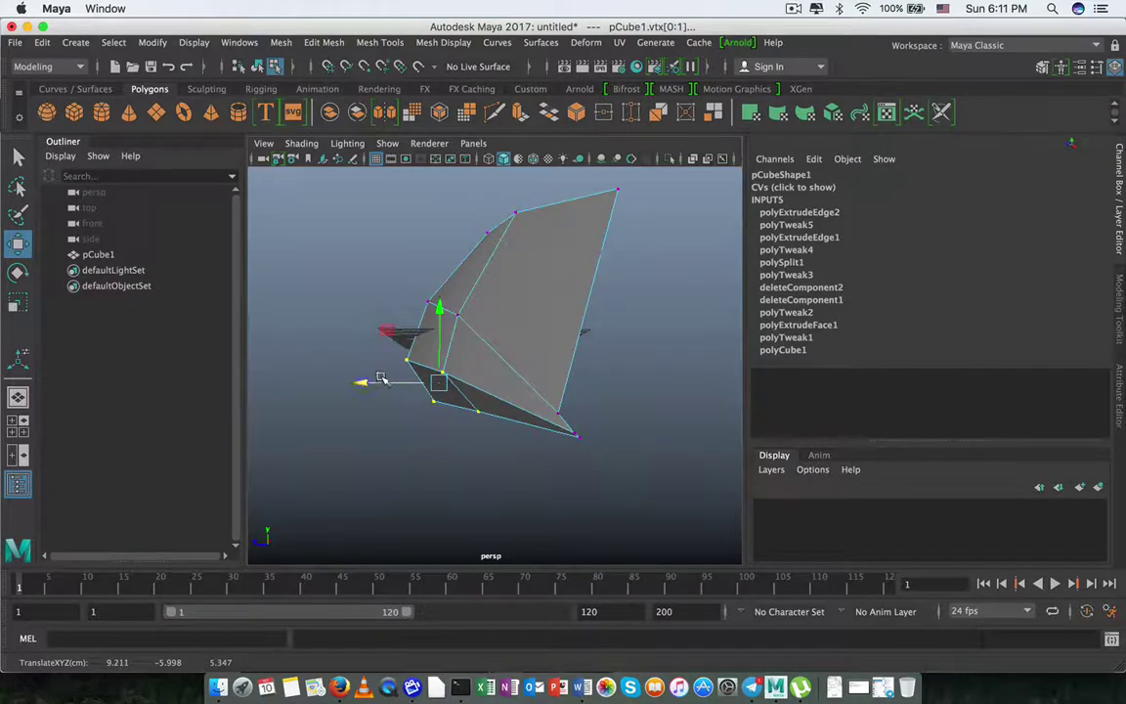
- Raise the middle vertex column and shift the front corner vertices sideways along X
left_click_drag(406, 427, 495, 303, "alt")
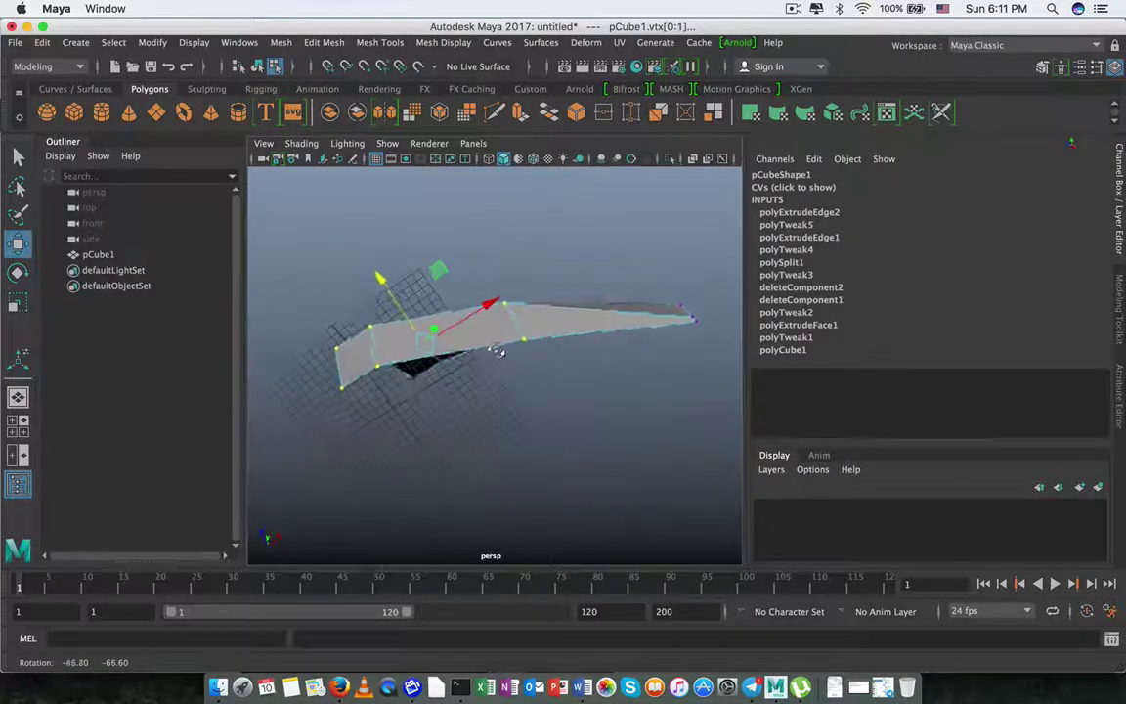
left_click_drag(501, 252, 501, 238)
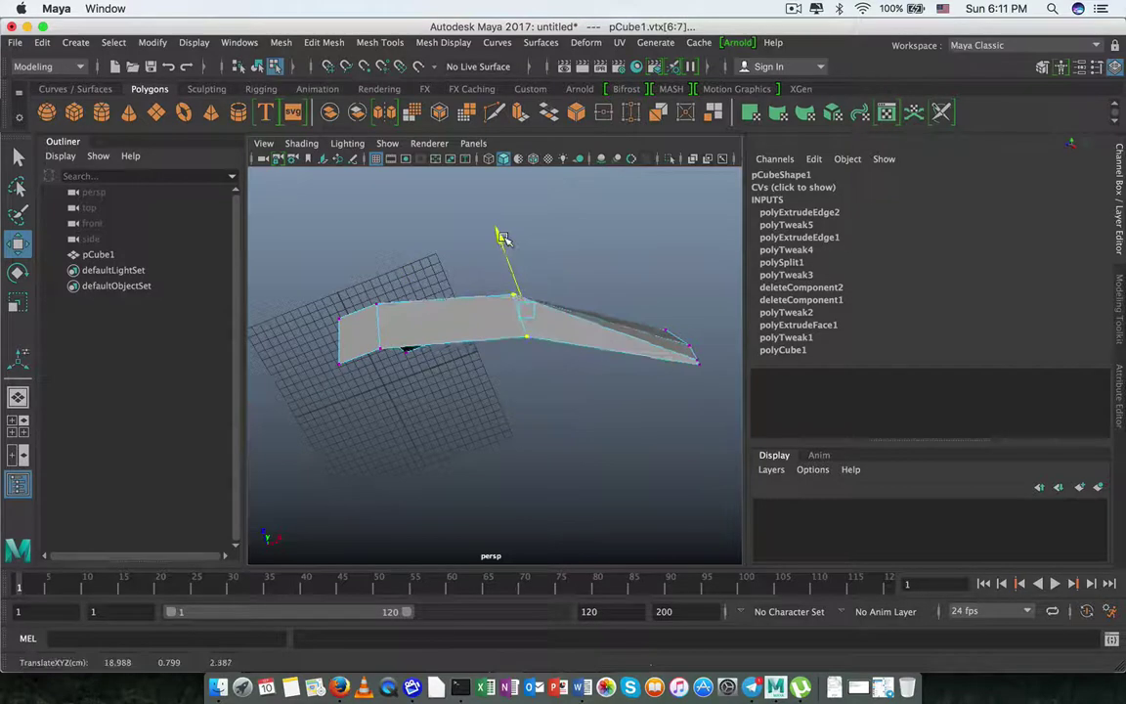
right_click_drag(568, 275, 567, 403, "alt")
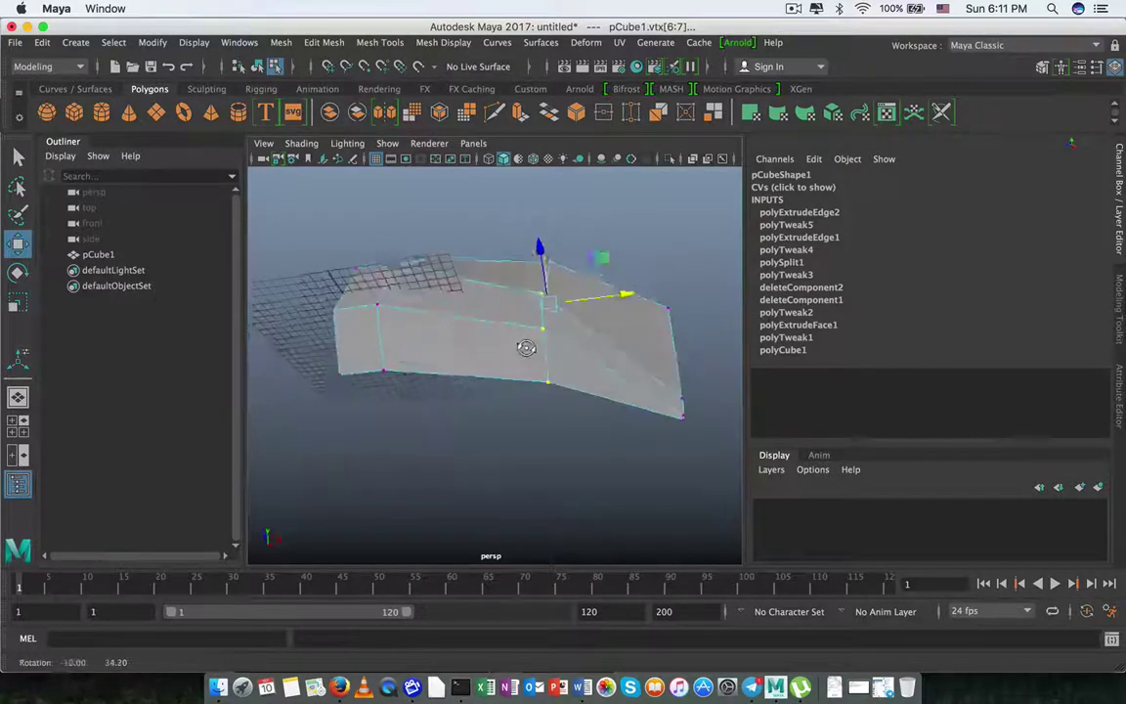
mouse_move(568, 403)
left_mouse_down("alt")
mouse_move(321, 437)
mouse_move(387, 407)
mouse_move(402, 321)
left_mouse_up("alt")
left_click(481, 342)
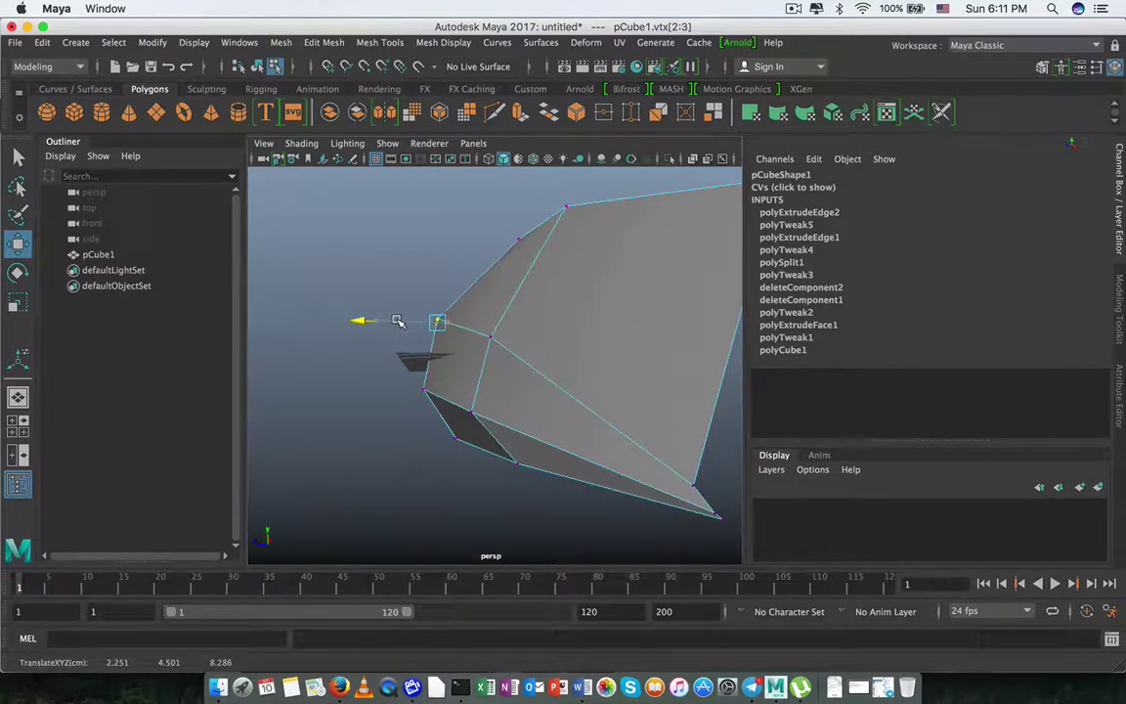
left_click(489, 337)
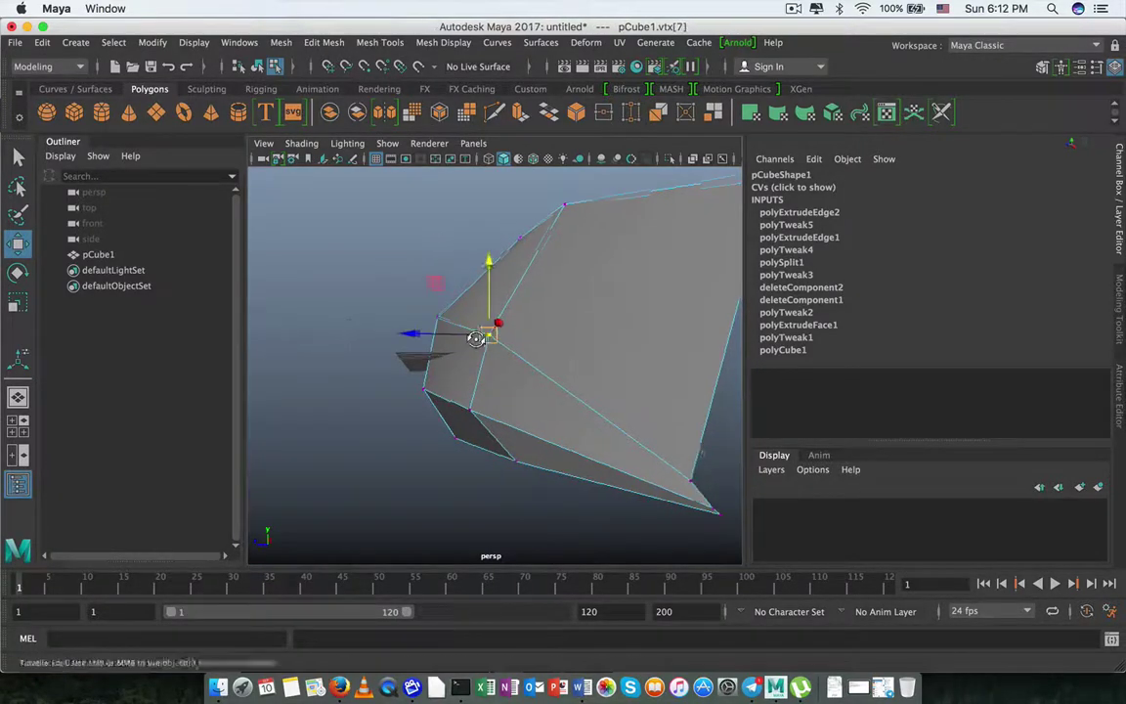
left_click_drag(459, 336, 423, 334)
mouse_move(471, 267)
left_mouse_down("alt")
mouse_move(390, 307)
mouse_move(398, 222)
left_mouse_up("alt")
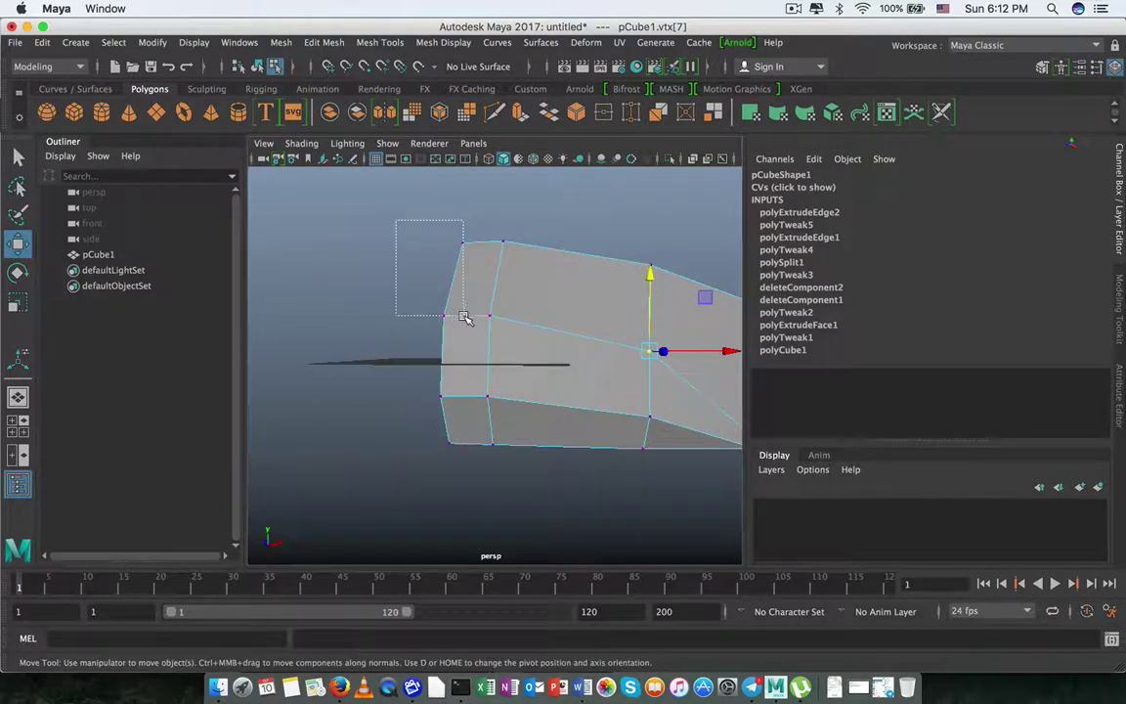
mouse_move(465, 317)
left_mouse_down()
mouse_move(495, 357)
mouse_move(528, 321)
left_mouse_up()
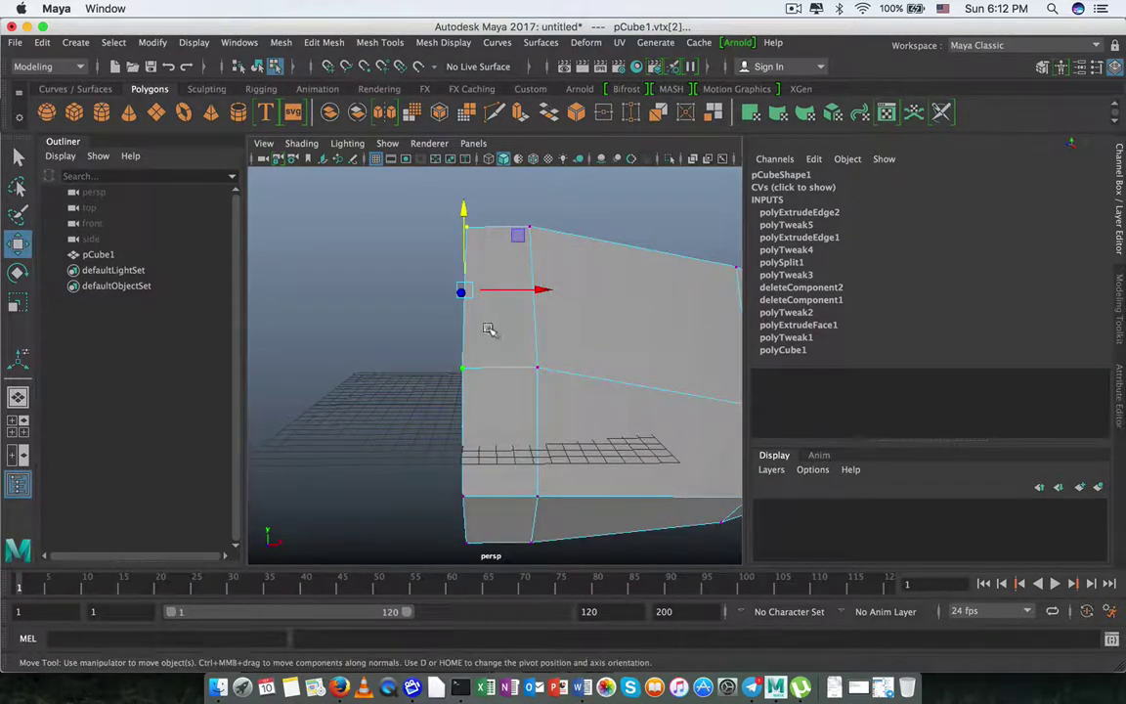
right_click_drag(485, 324, 397, 320, "shift")
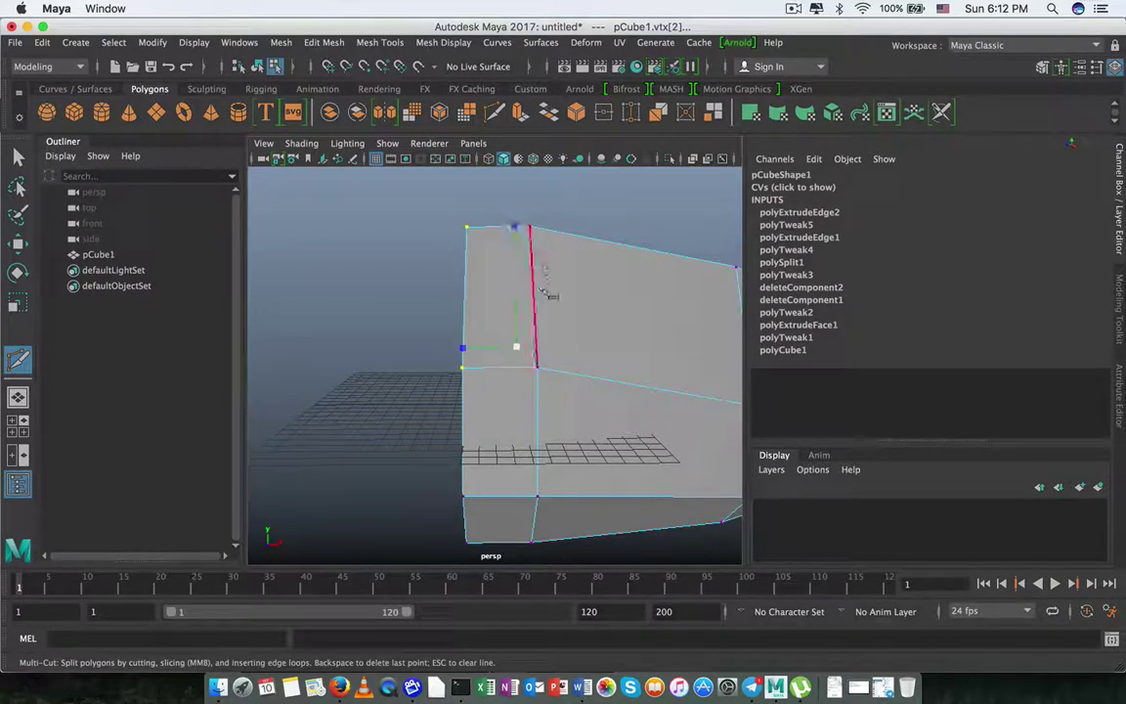
- Cut new edges across the front face and nudge the narrow top-left face upward
left_click(521, 309)
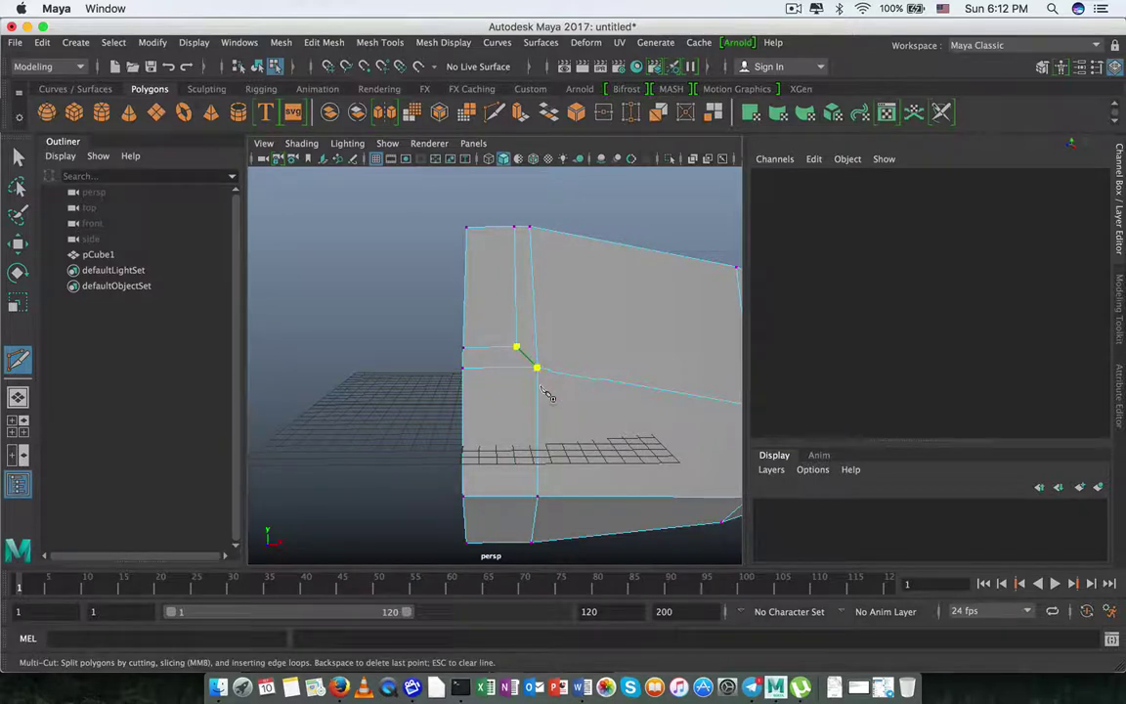
key("q")
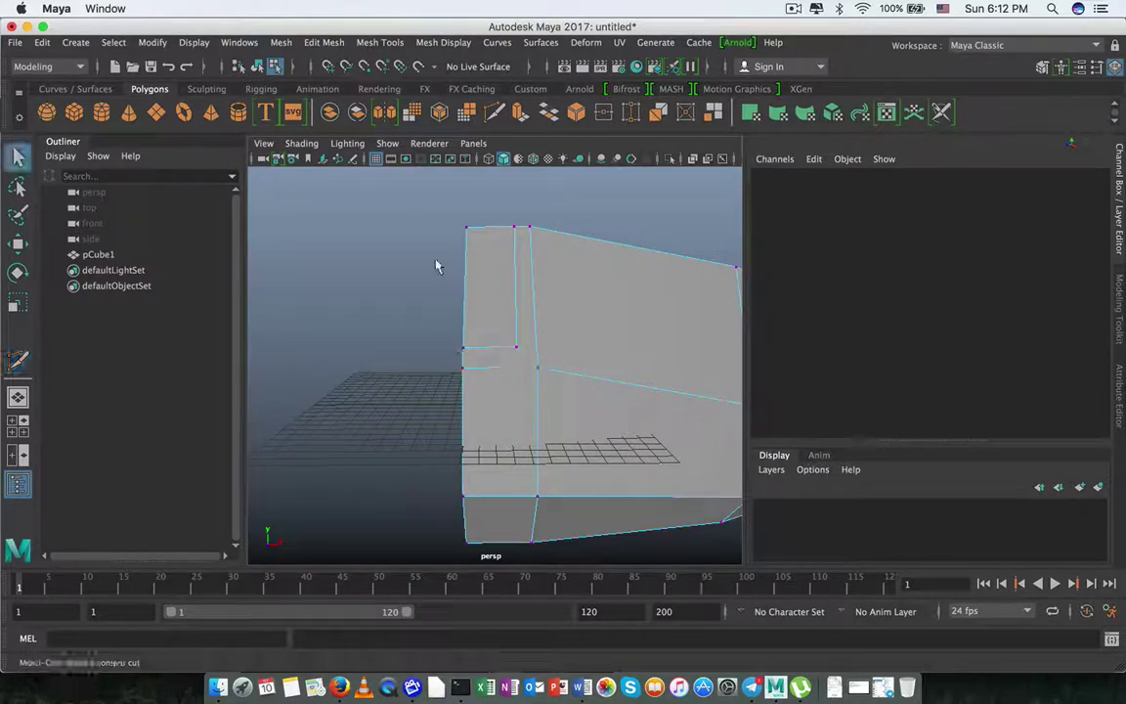
right_click_drag(478, 242, 476, 283)
left_click(476, 289)
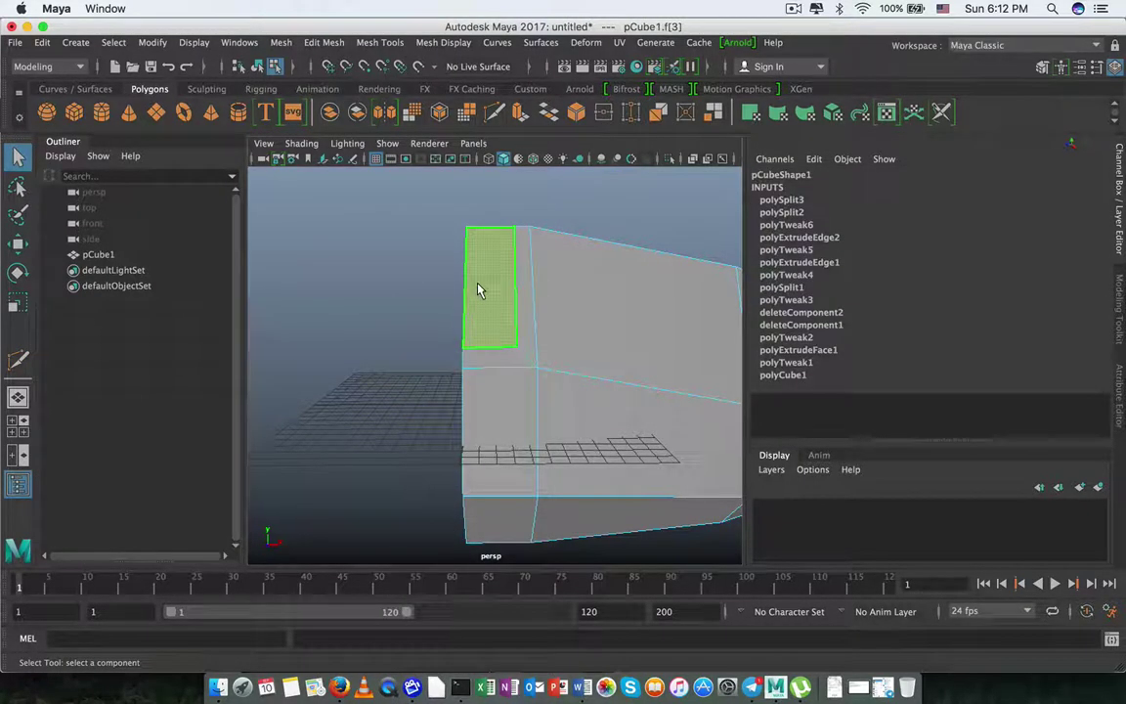
key("w")
left_click_drag(491, 239, 491, 245)
- Toggle the smoothed preview on and off to check the shell, then switch to edge mode
mouse_move(515, 301)
left_mouse_down("alt")
mouse_move(391, 312)
mouse_move(465, 361)
left_mouse_up("alt")
right_click_drag(465, 361, 390, 233)
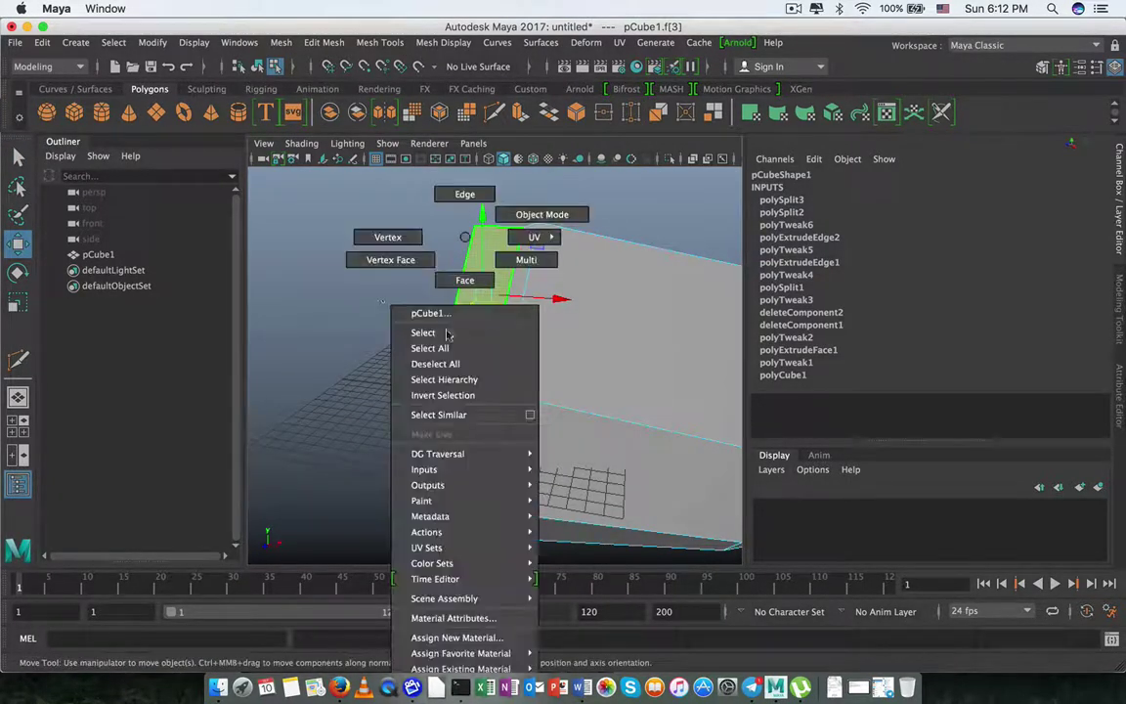
left_click(437, 370)
mouse_move(460, 379)
left_mouse_down("alt")
mouse_move(371, 376)
mouse_move(485, 402)
mouse_move(452, 359)
left_mouse_up("alt")
mouse_move(499, 236)
right_mouse_down()
mouse_move(622, 242)
mouse_move(581, 216)
right_mouse_up()
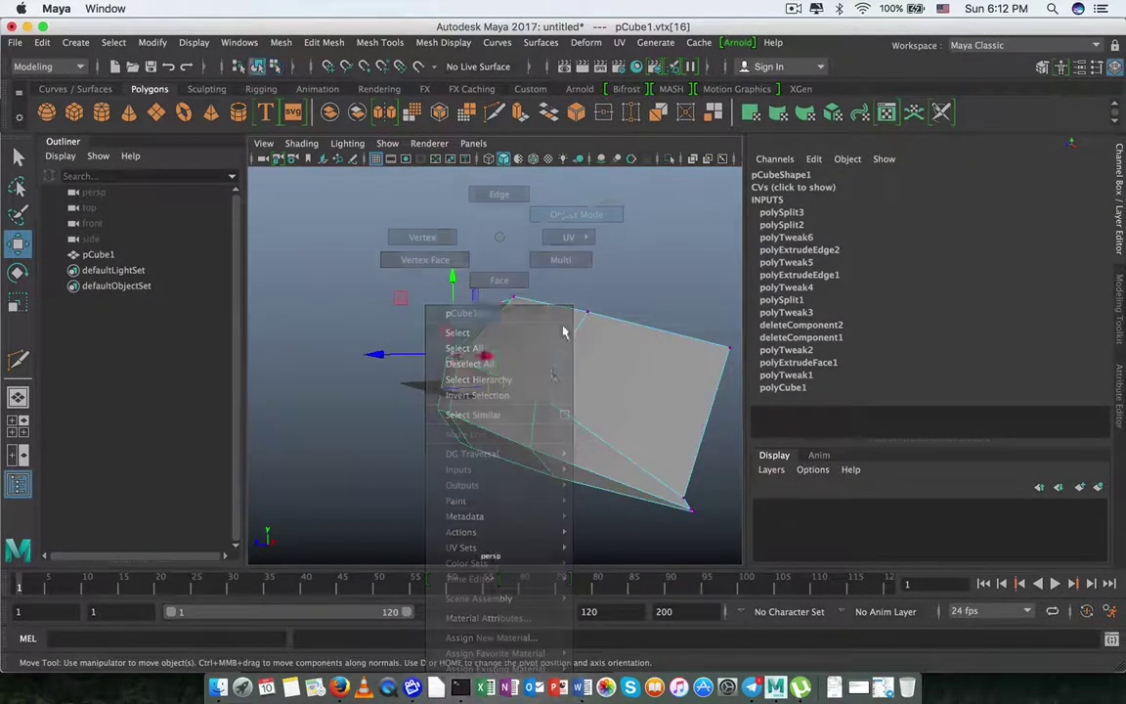
key("3")
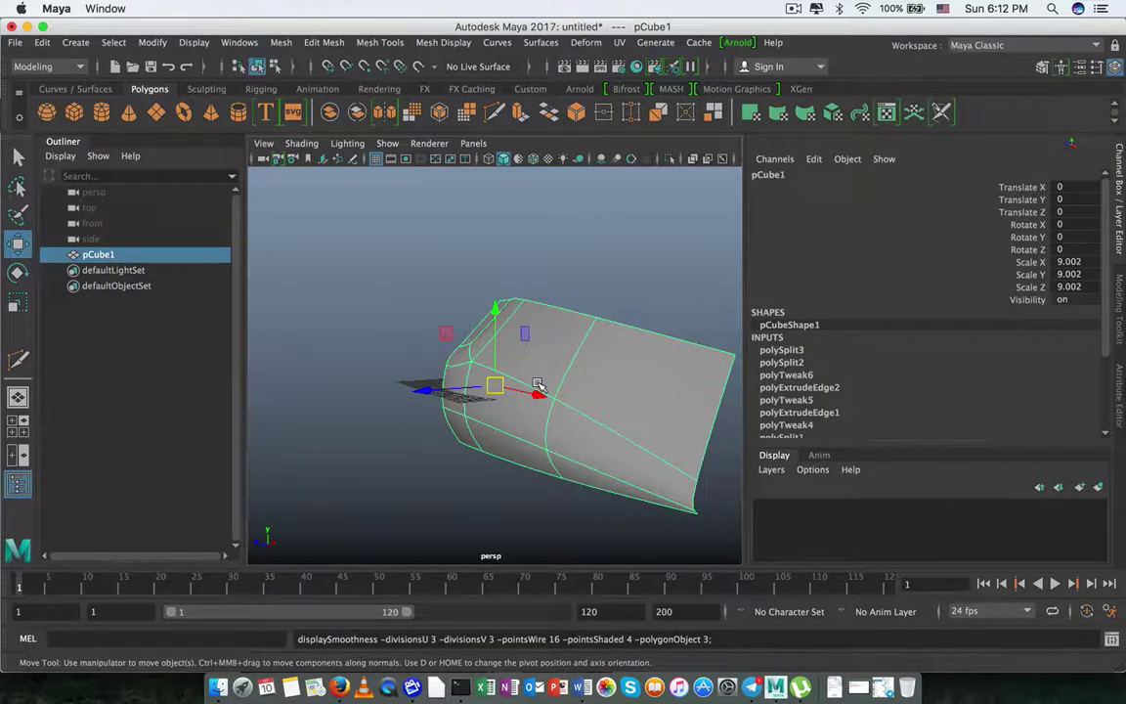
key("1")
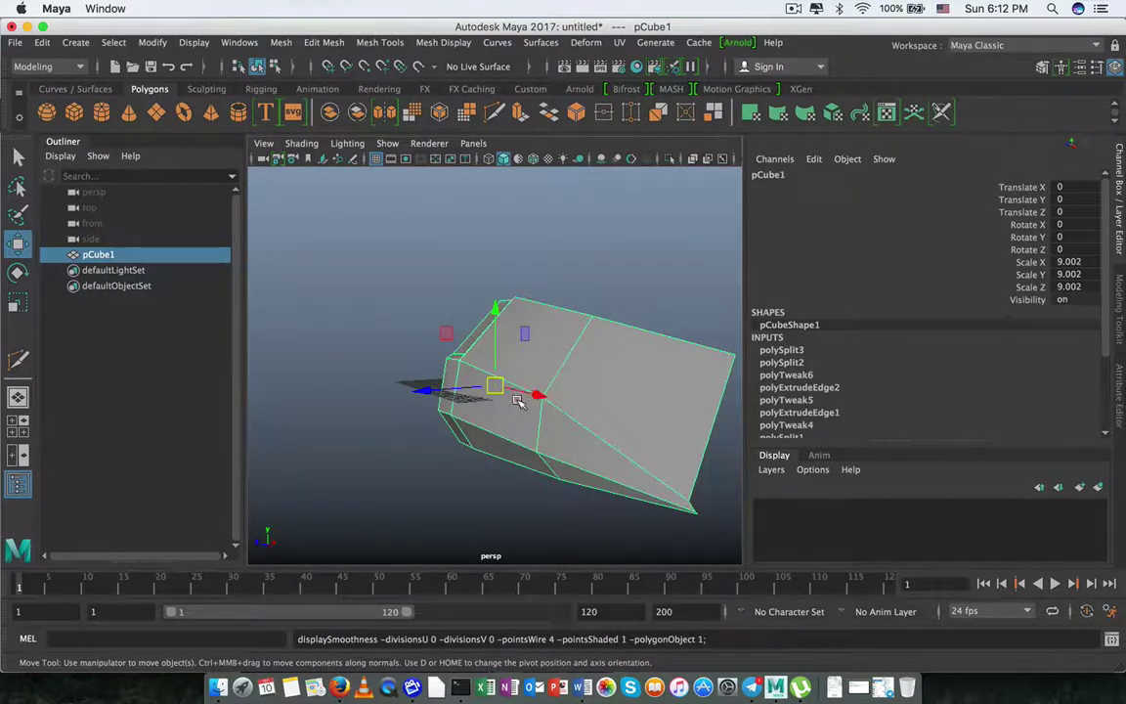
right_click_drag(559, 237, 558, 194)
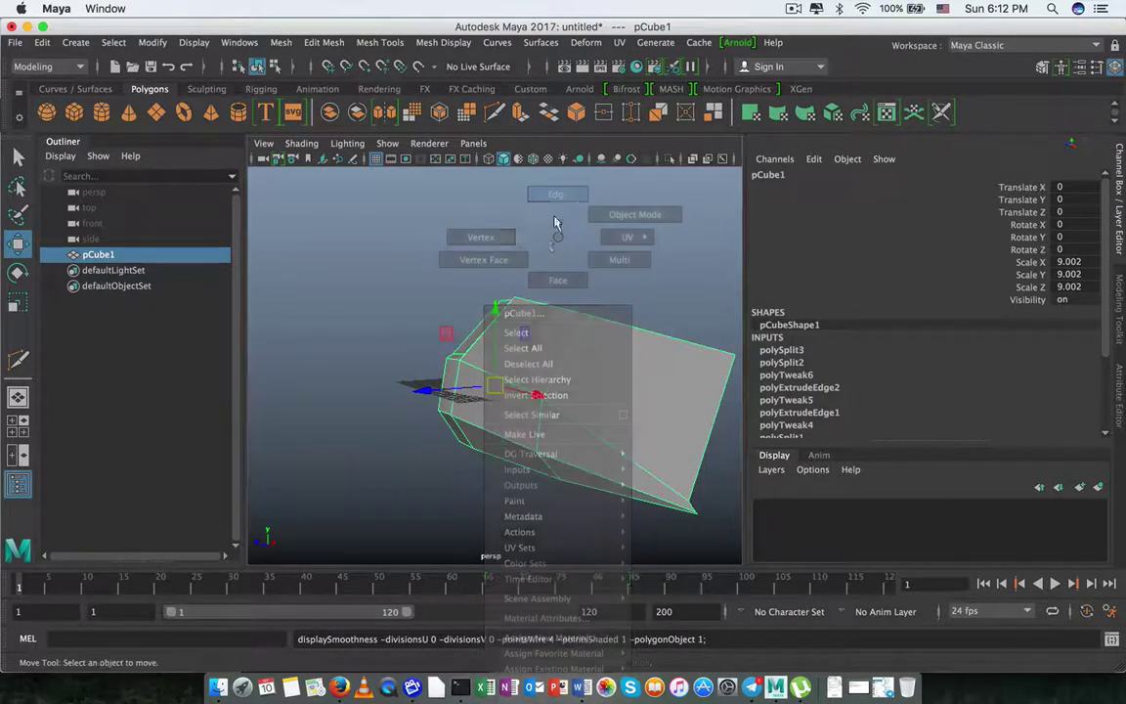
scroll(515, 325, "up", 3)
- Bevel the front crease edge with a fraction of 0.38
left_click(523, 394)
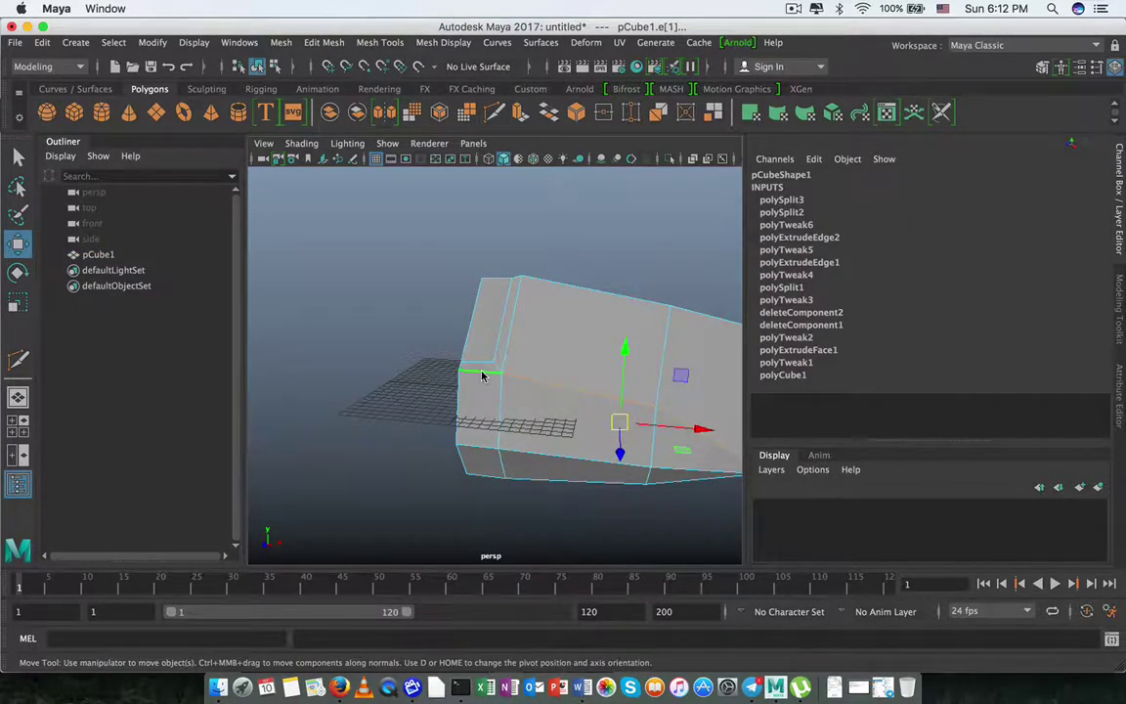
right_click_drag(484, 372, 547, 372, "shift")
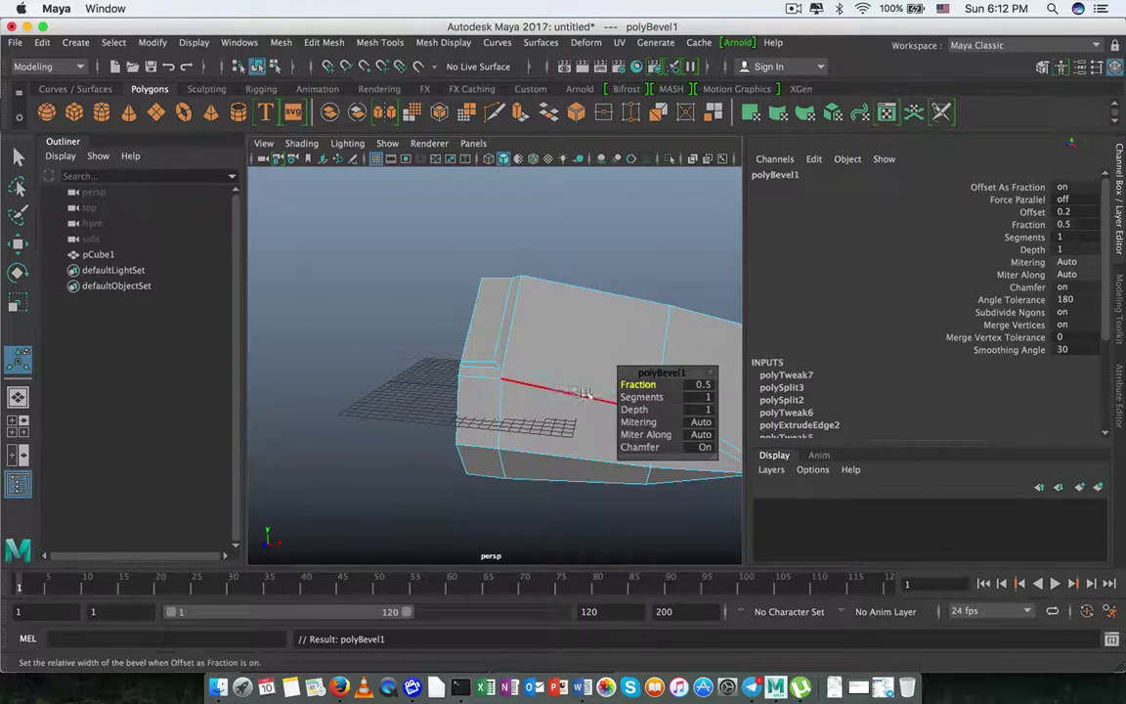
left_click_drag(637, 386, 567, 347)
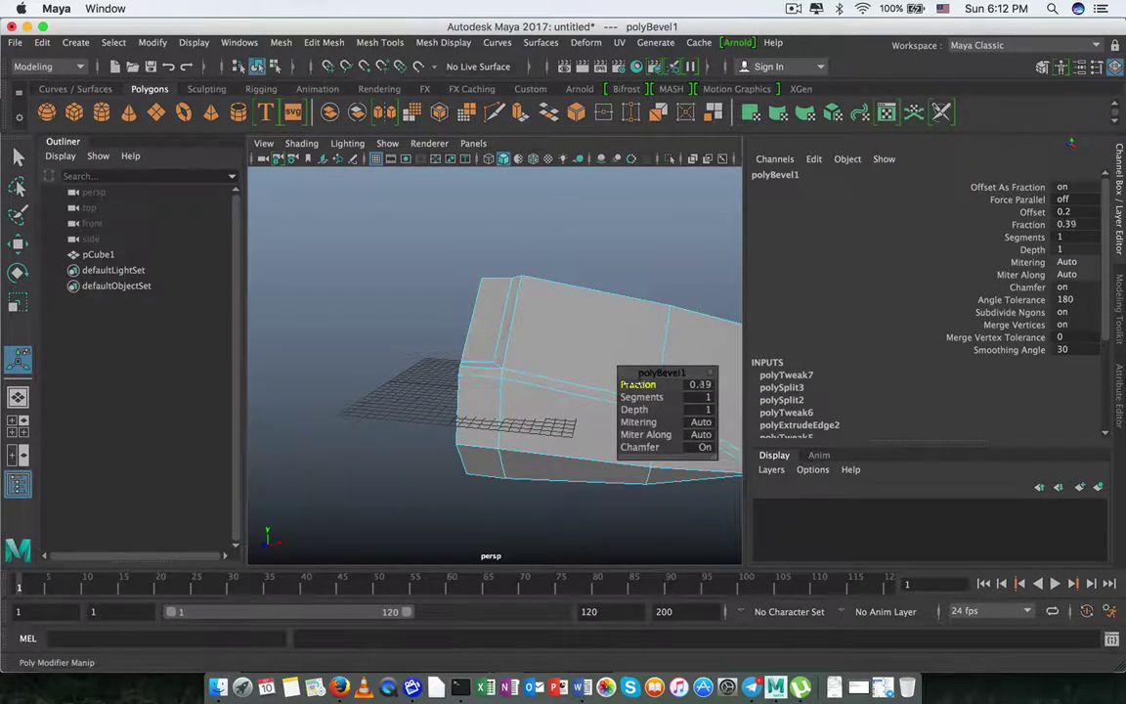
- Preview the beveled shell smoothed and reselect it as a whole object
right_click_drag(534, 237, 621, 205)
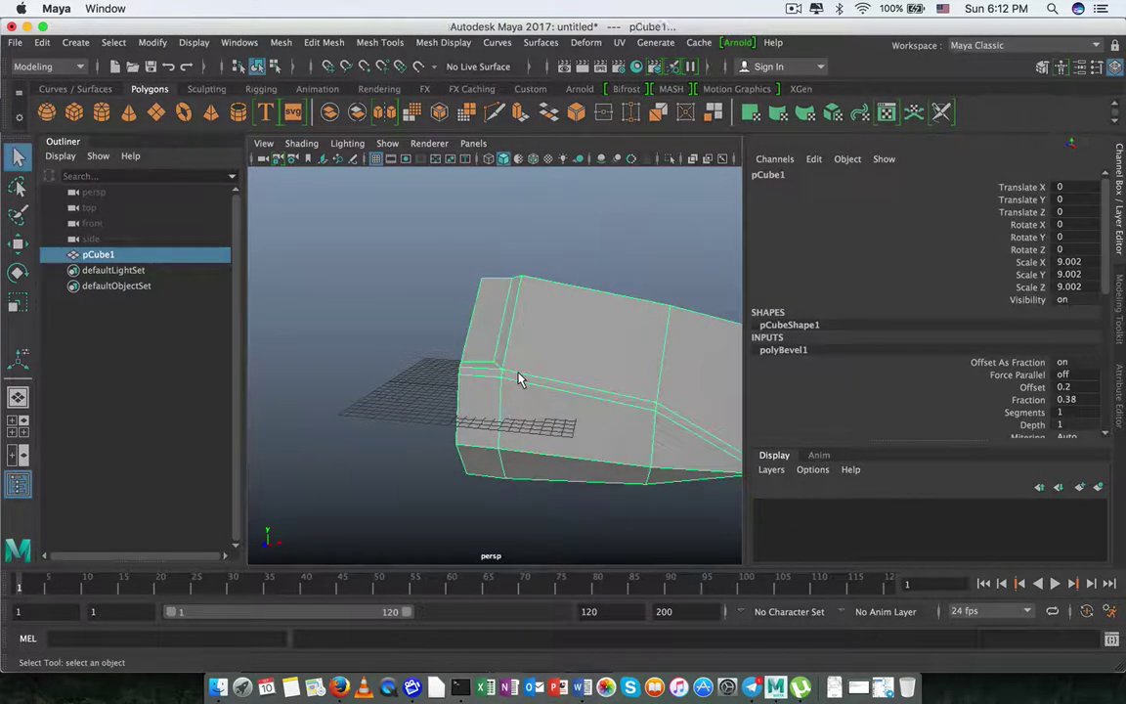
key("3")
left_click(383, 284)
left_click(516, 326)
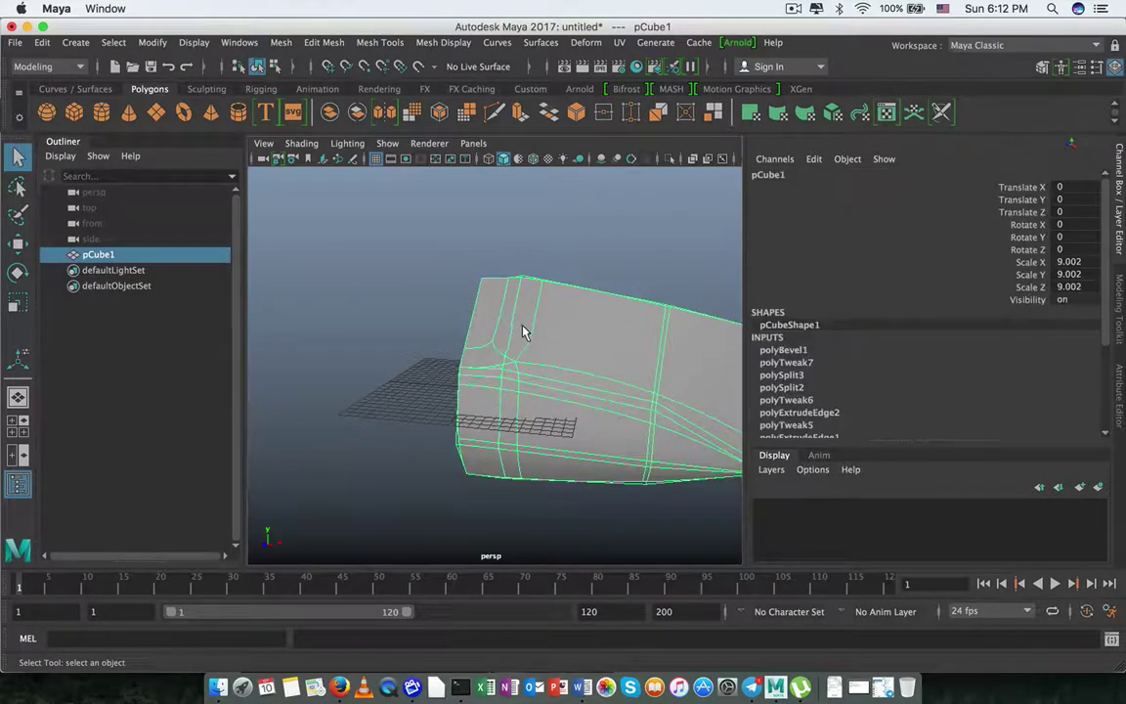
key("F9")
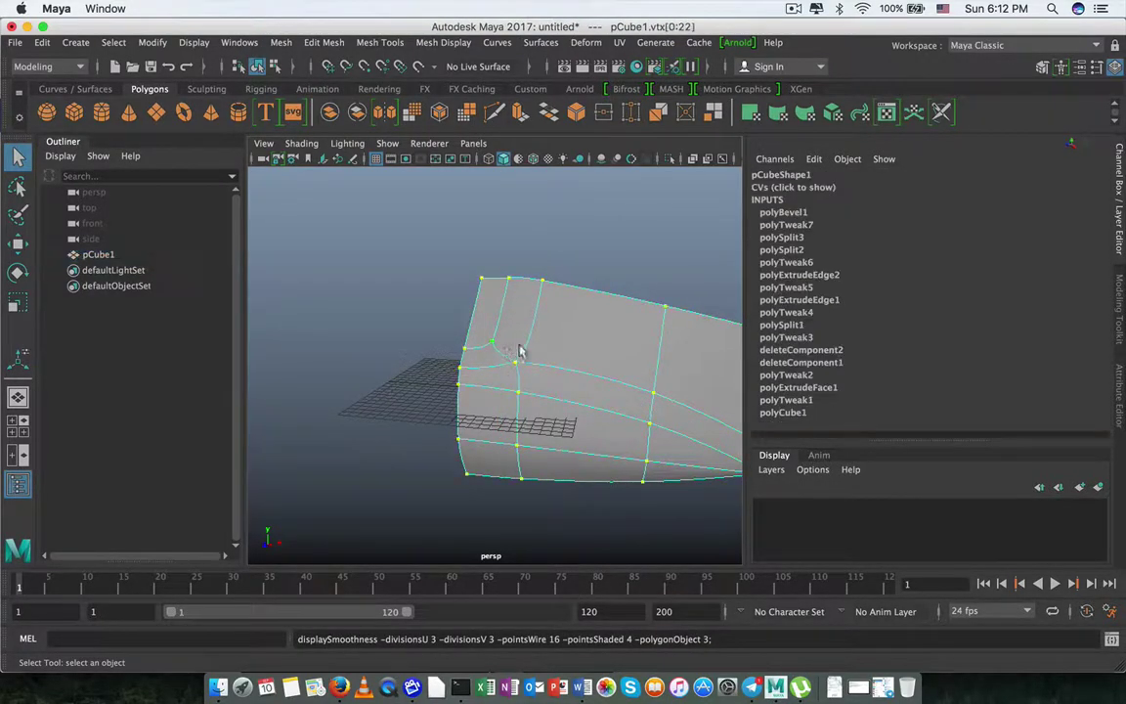
left_click_drag(515, 352, 536, 344, "alt")
right_click_drag(536, 244, 616, 213)
mouse_move(616, 213)
left_mouse_down("alt")
mouse_move(494, 269)
mouse_move(393, 369)
left_mouse_up("alt")
left_click(494, 268)
left_click(467, 395)
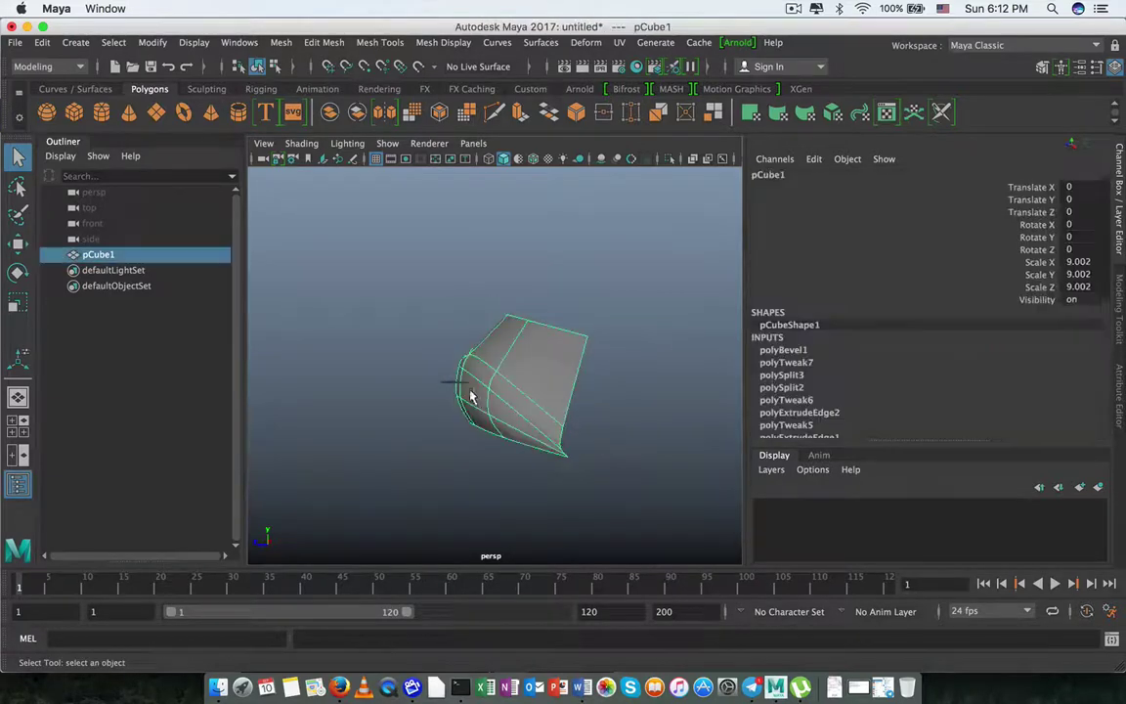
left_click_drag(468, 395, 594, 401, "alt")
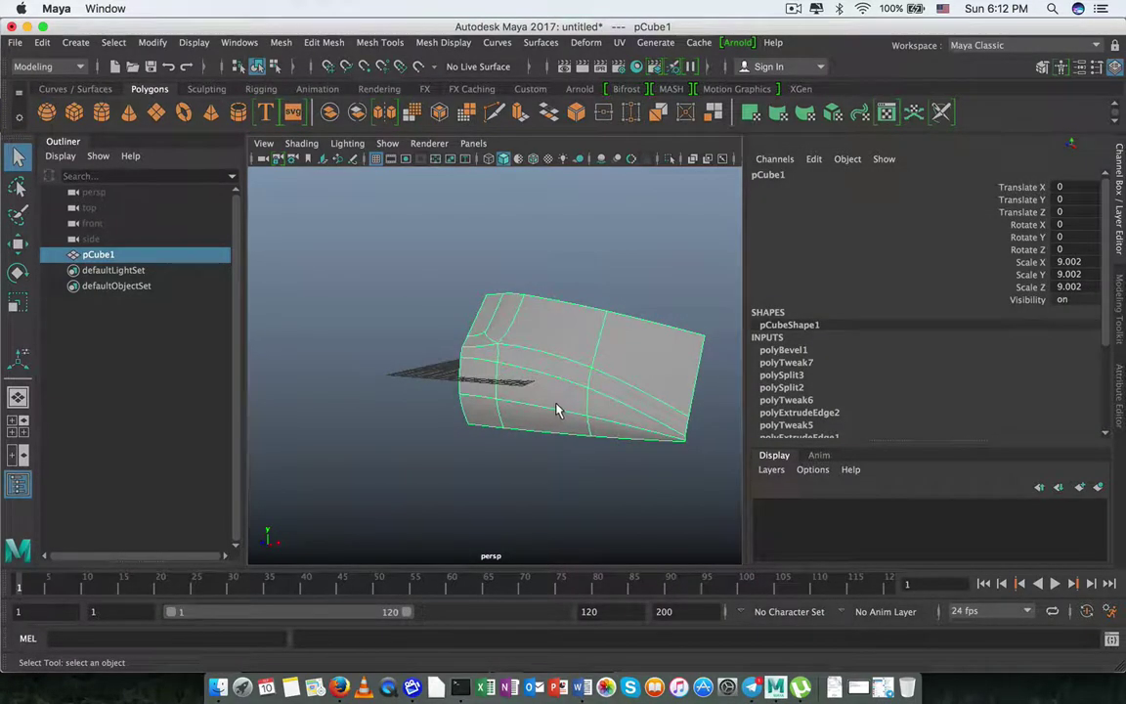
- Return to the unsmoothed display and delete the shell's construction history
key("1")
key("w")
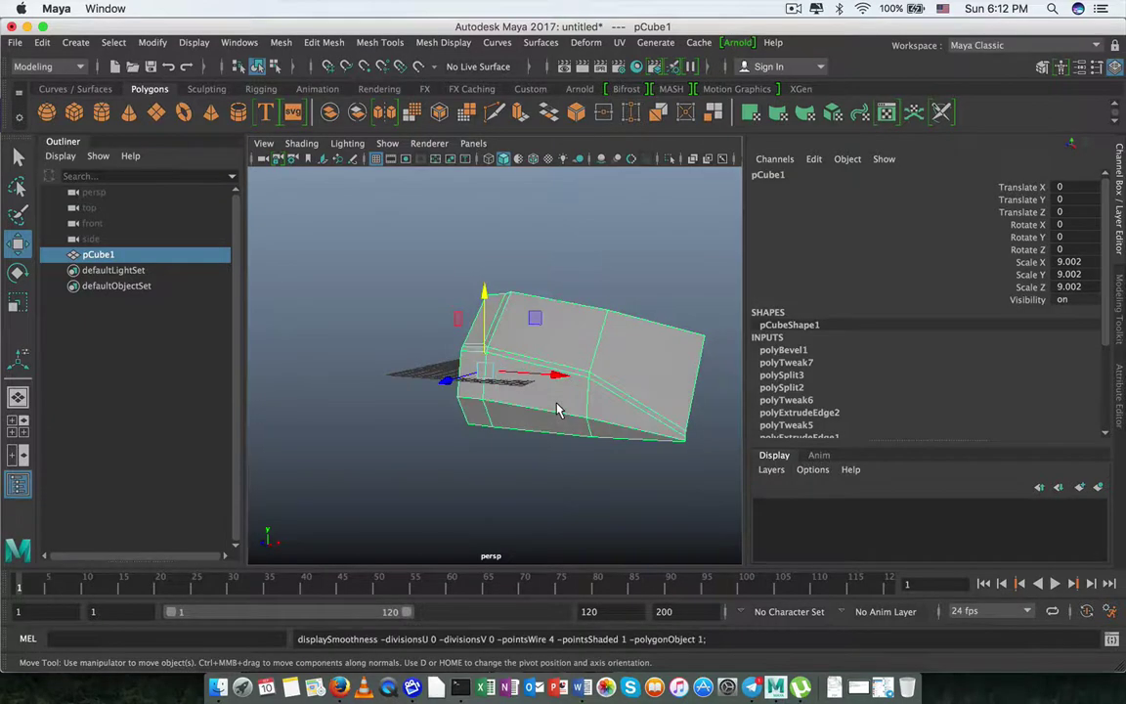
left_click_drag(557, 411, 562, 406, "alt")
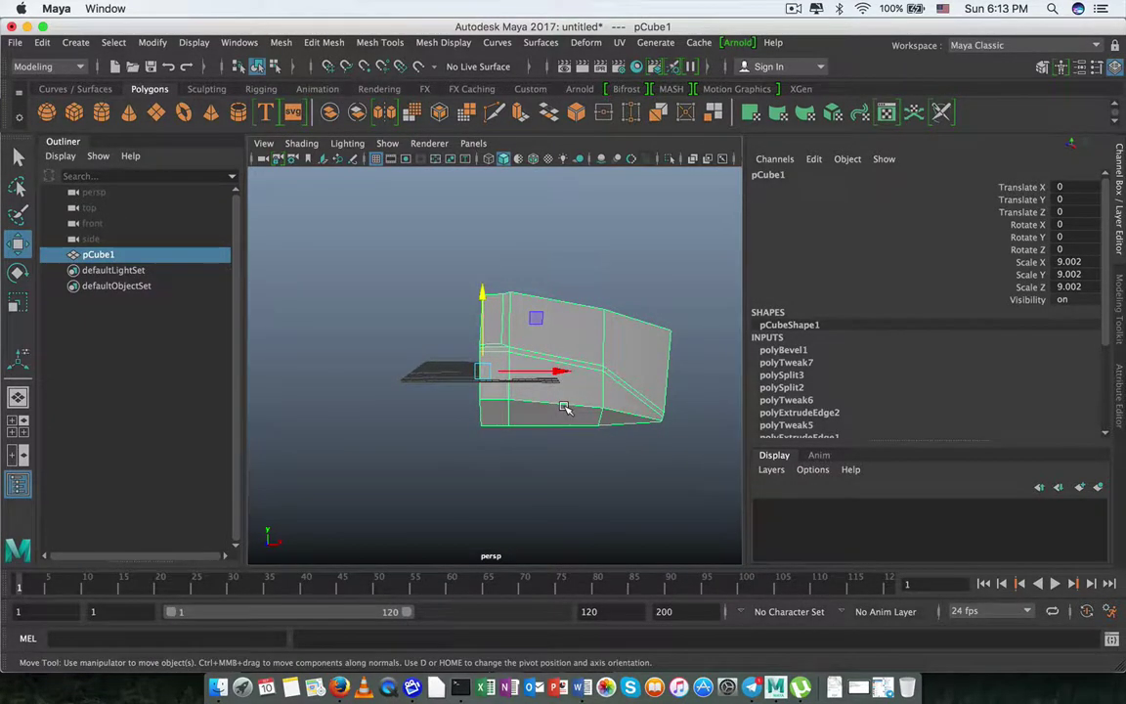
key("alt+shift+d")
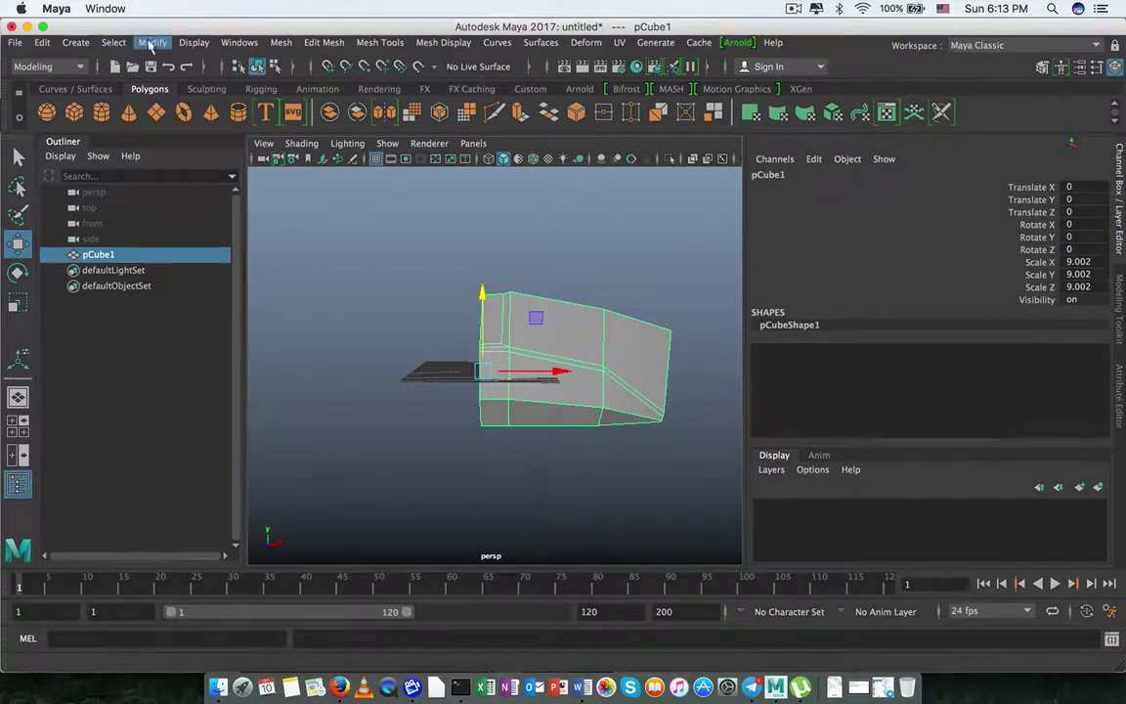
- Freeze the half shell's transforms, then duplicate it and flip the copy with Scale X -1
left_click(152, 43)
left_click(196, 114)
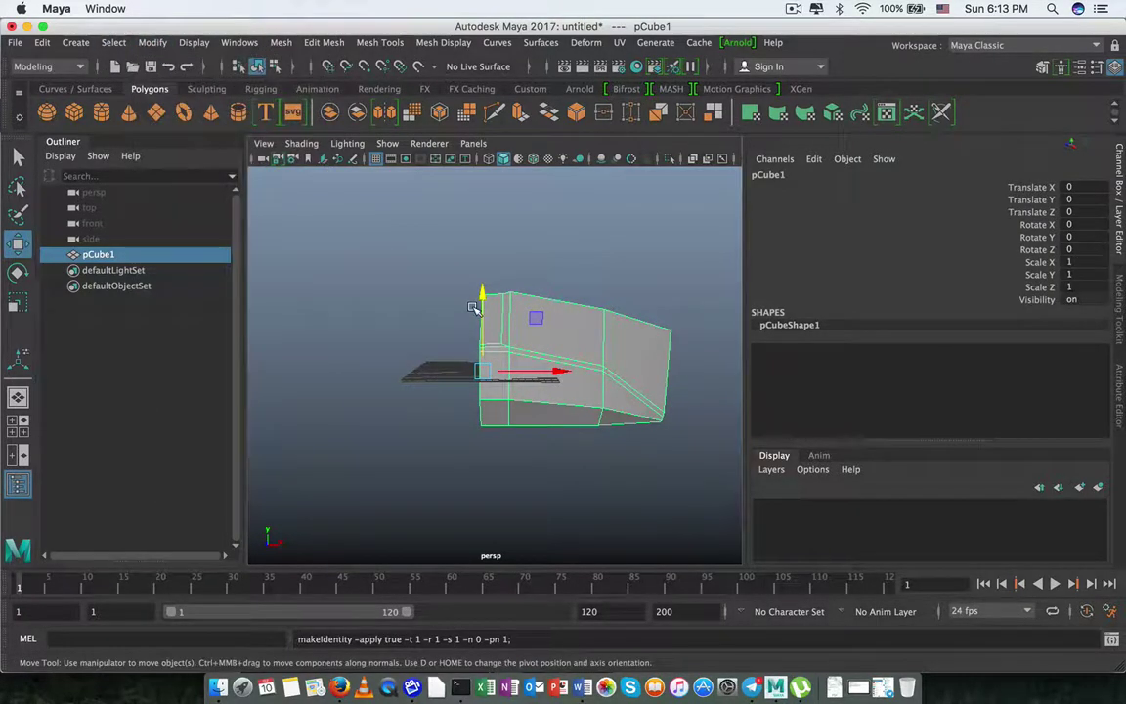
key("ctrl+d")
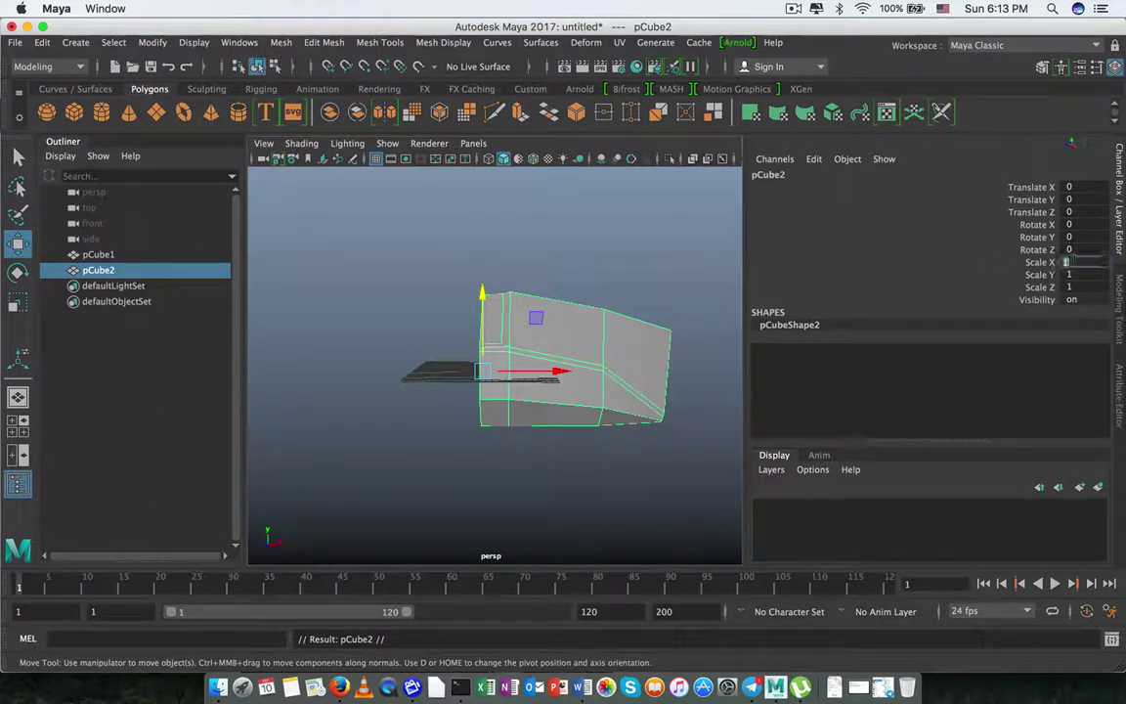
type("-1")
key("Return")
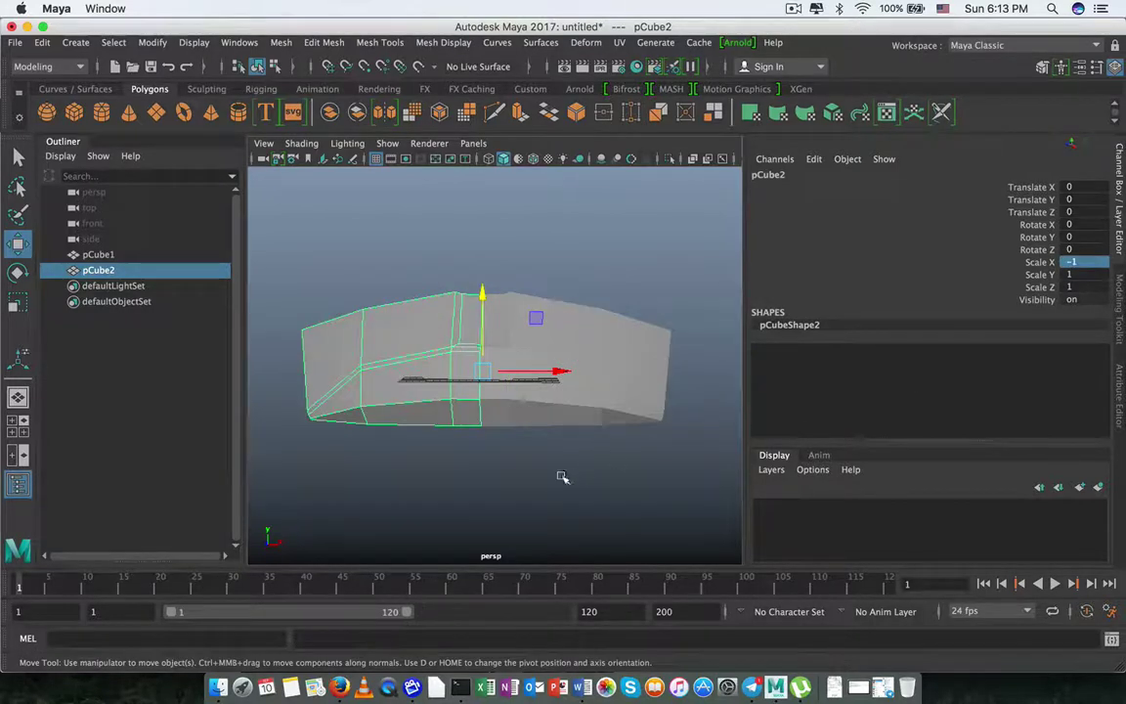
- Select both halves and combine them into a single mesh, pCube3
left_click(593, 384, "shift")
right_click(546, 304, "shift")
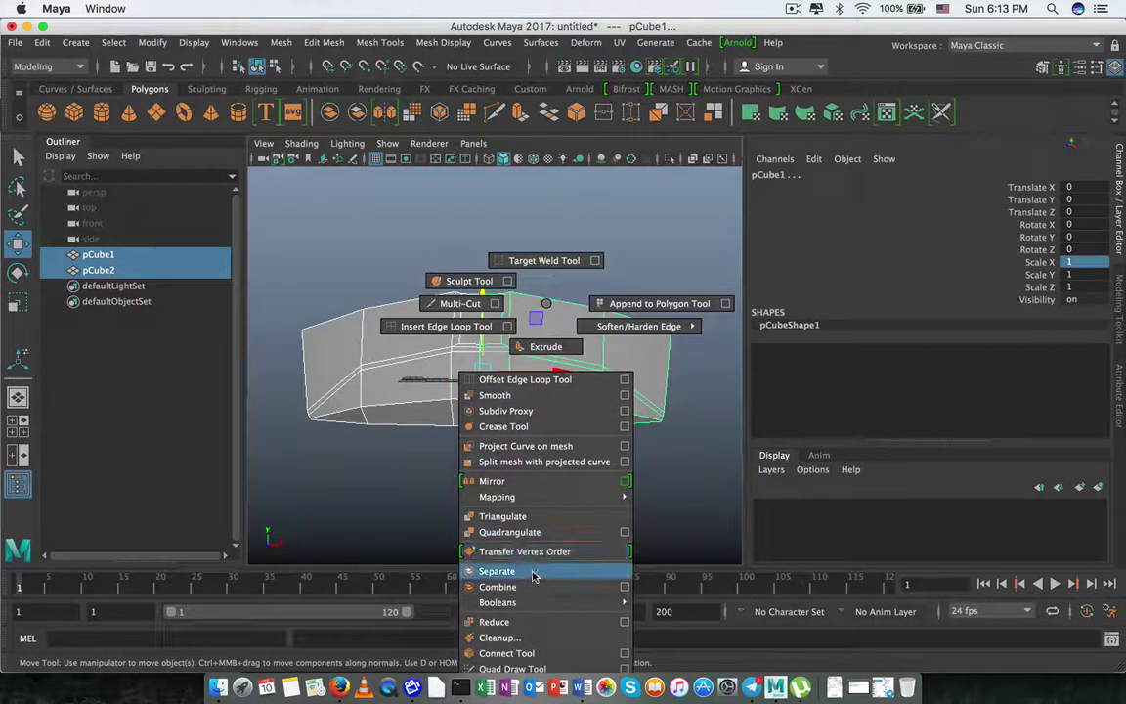
right_click_drag(515, 245, 427, 236)
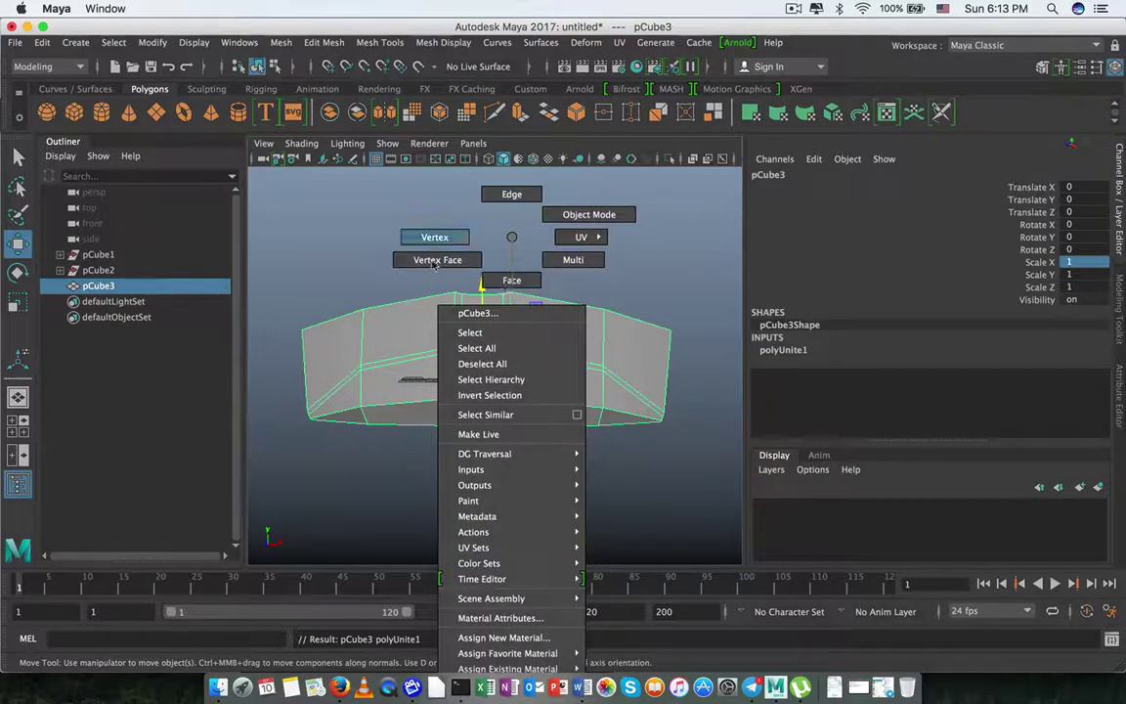
- Select the centre seam vertices and merge them at a 0.01 threshold
left_click_drag(466, 281, 490, 427)
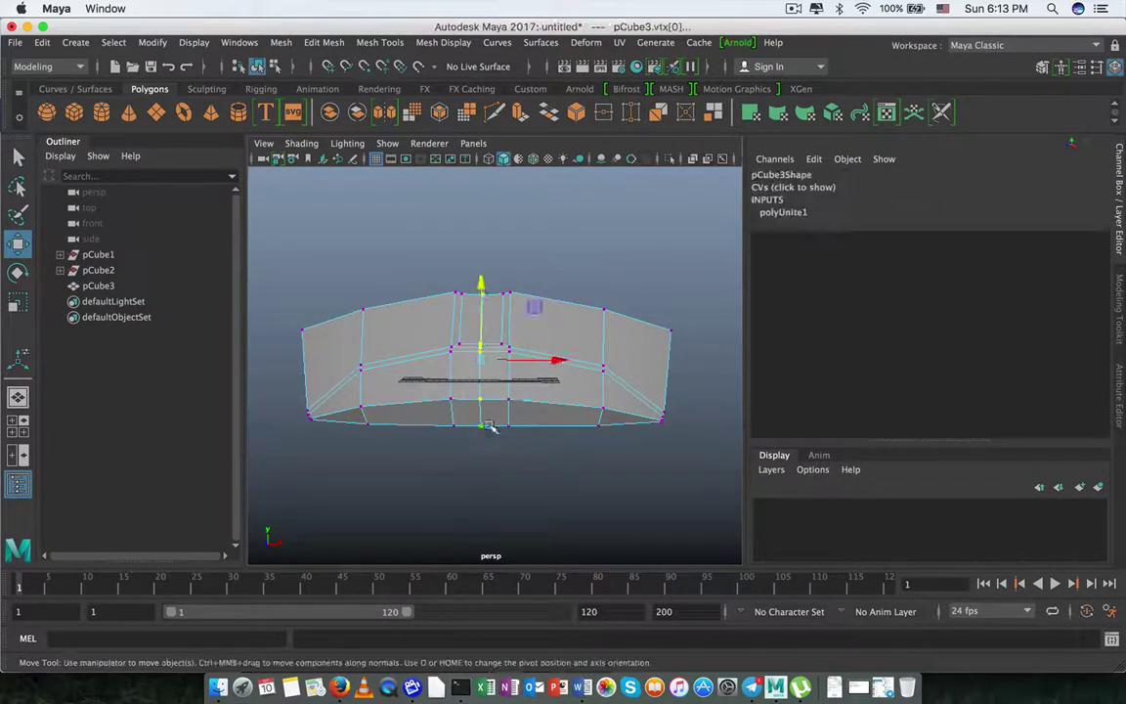
key("r")
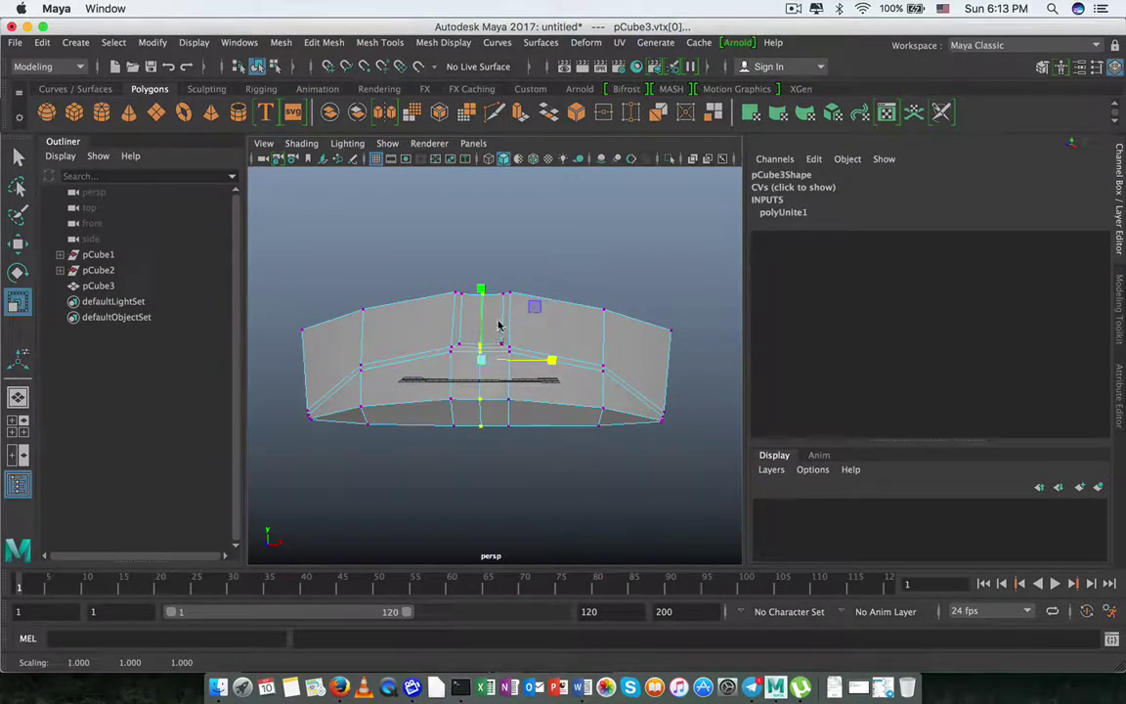
right_click_drag(513, 251, 549, 228, "shift")
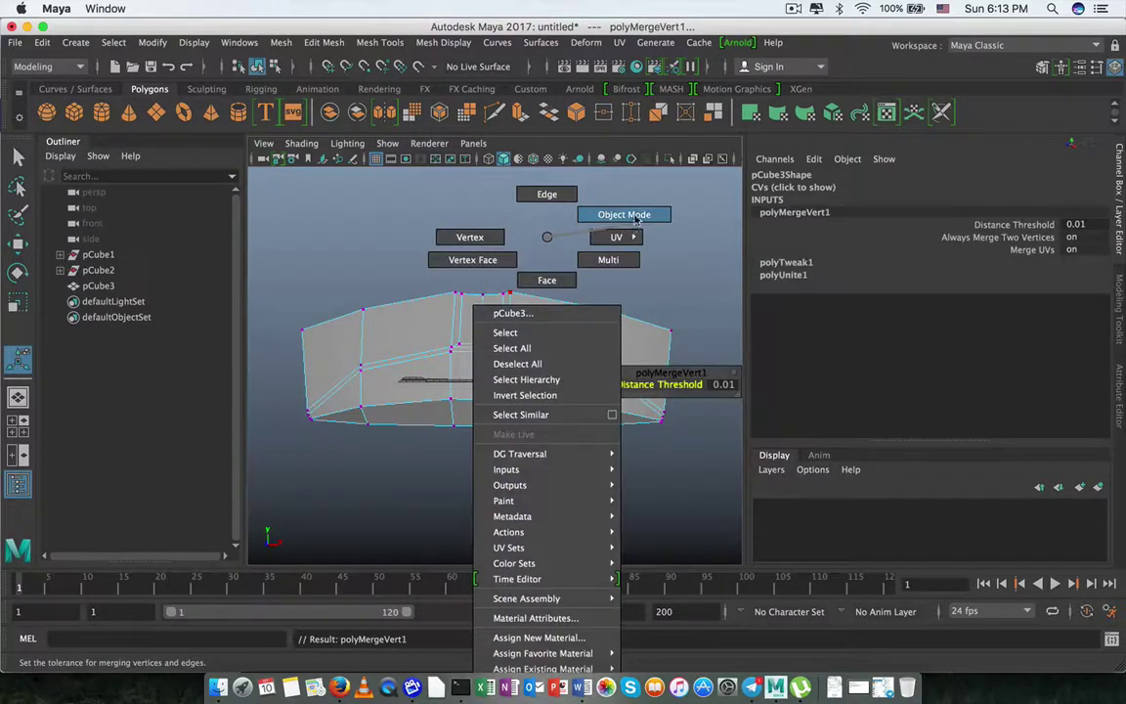
- Back in Object Mode, reselect pCube3 and marquee-select its lower front centre vertices in Vertex mode
right_click_drag(549, 321, 621, 213)
left_click(601, 251)
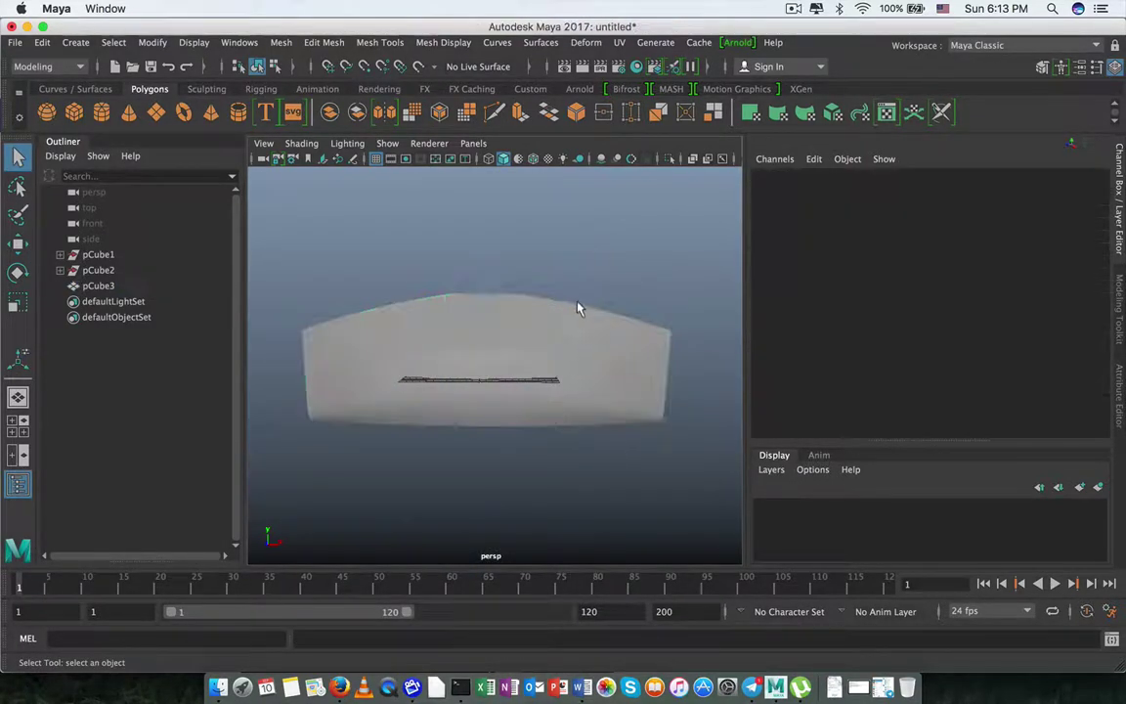
mouse_move(569, 335)
left_mouse_down("alt")
mouse_move(442, 325)
mouse_move(503, 410)
mouse_move(510, 444)
mouse_move(603, 397)
mouse_move(397, 375)
mouse_move(502, 360)
mouse_move(375, 371)
mouse_move(565, 395)
mouse_move(503, 395)
mouse_move(501, 372)
mouse_move(465, 361)
left_mouse_up("alt")
left_click(500, 372)
right_click_drag(442, 239, 365, 237)
left_click_drag(365, 237, 406, 391, "alt")
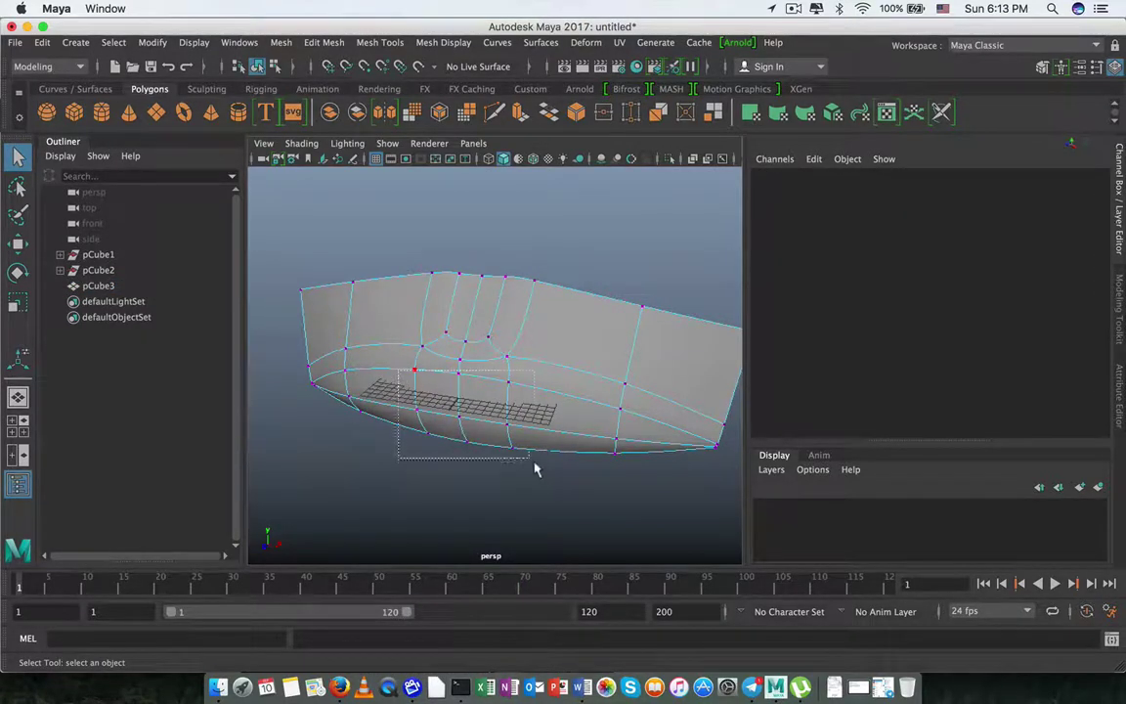
left_click_drag(534, 470, 535, 470)
left_click_drag(535, 469, 407, 414, "alt")
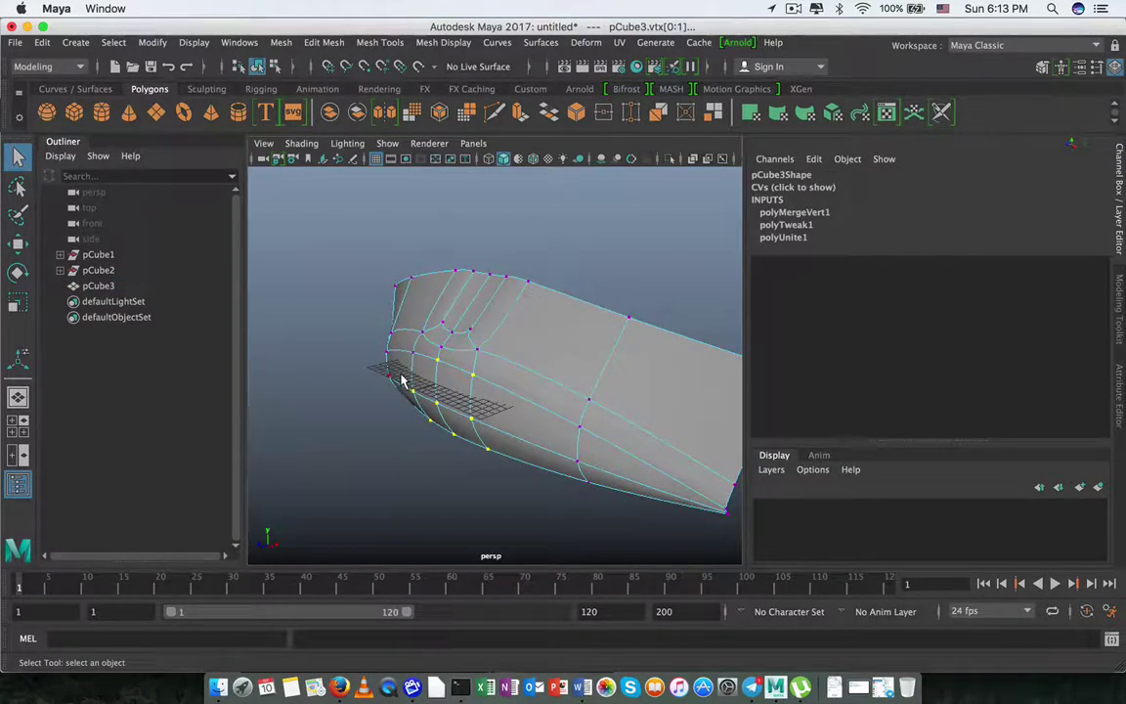
- Move the selected lower centre vertices and scale them wider along X
key("w")
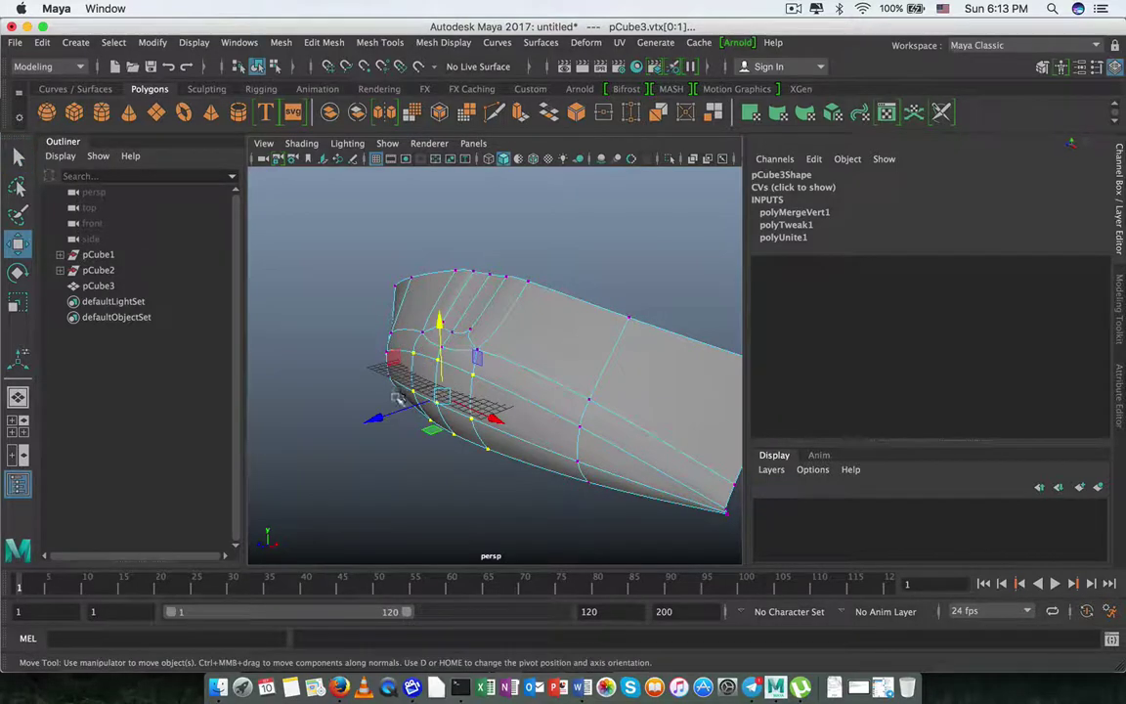
left_click_drag(415, 386, 377, 414)
left_click_drag(431, 326, 498, 418, "alt")
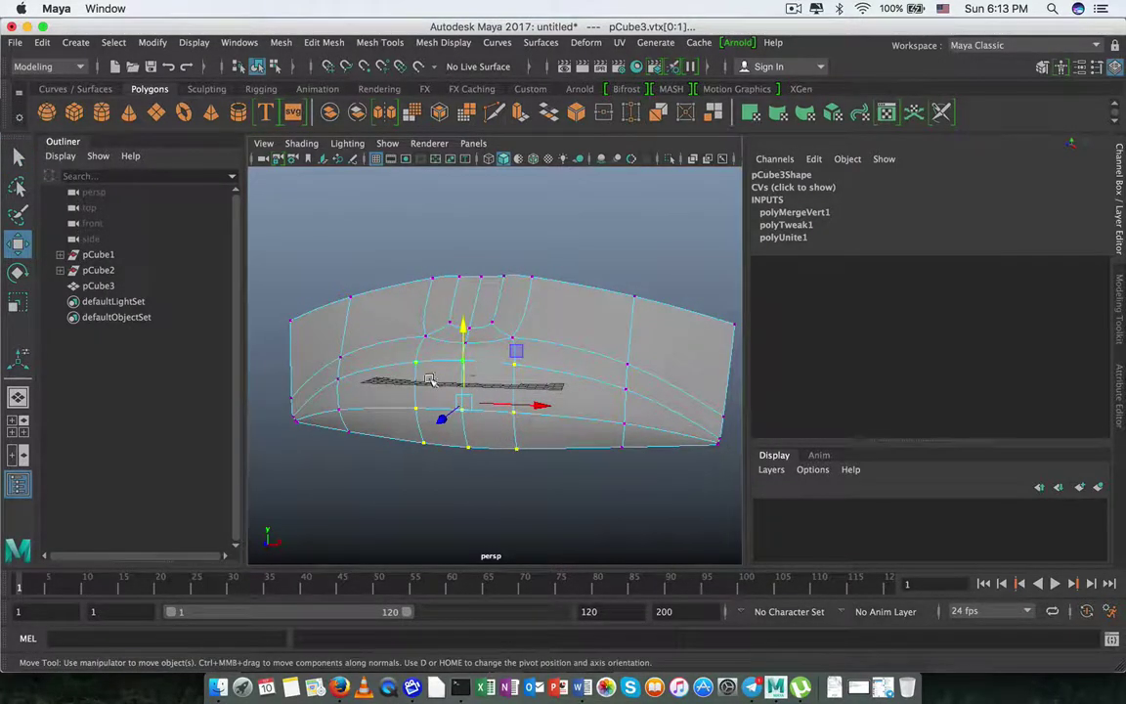
key("r")
left_click_drag(544, 402, 563, 401)
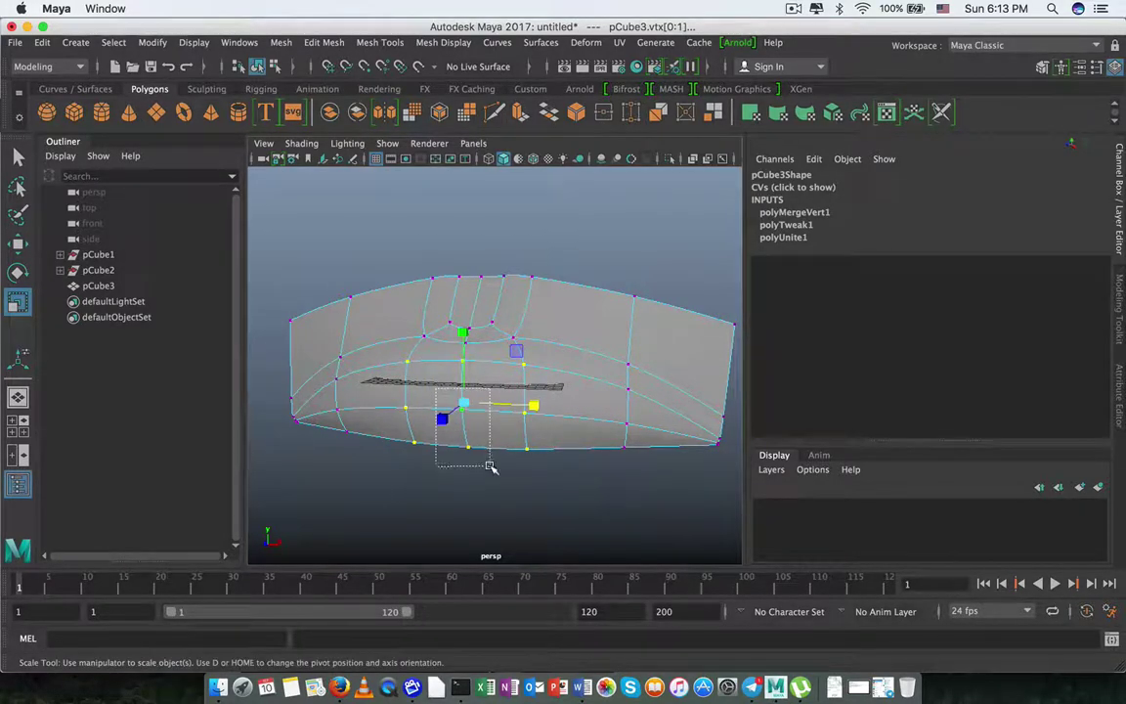
- Try moving individual bottom-middle vertices, undoing each attempt
left_click(445, 448)
key("w")
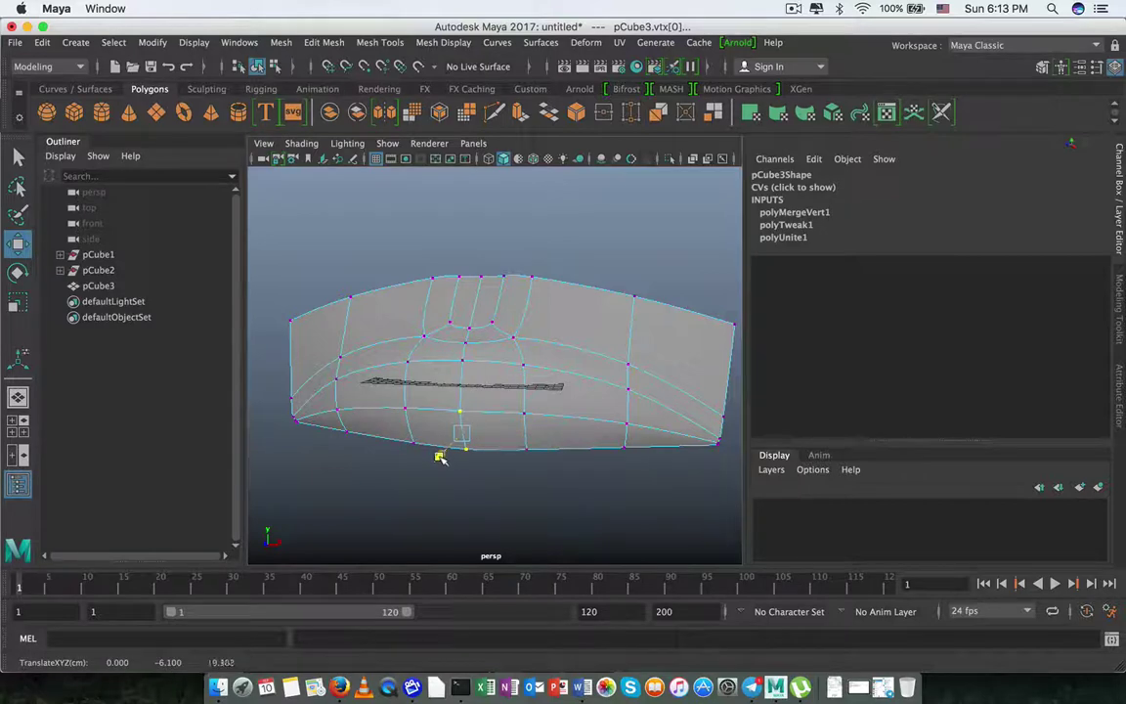
key("ctrl+z")
left_click(412, 435)
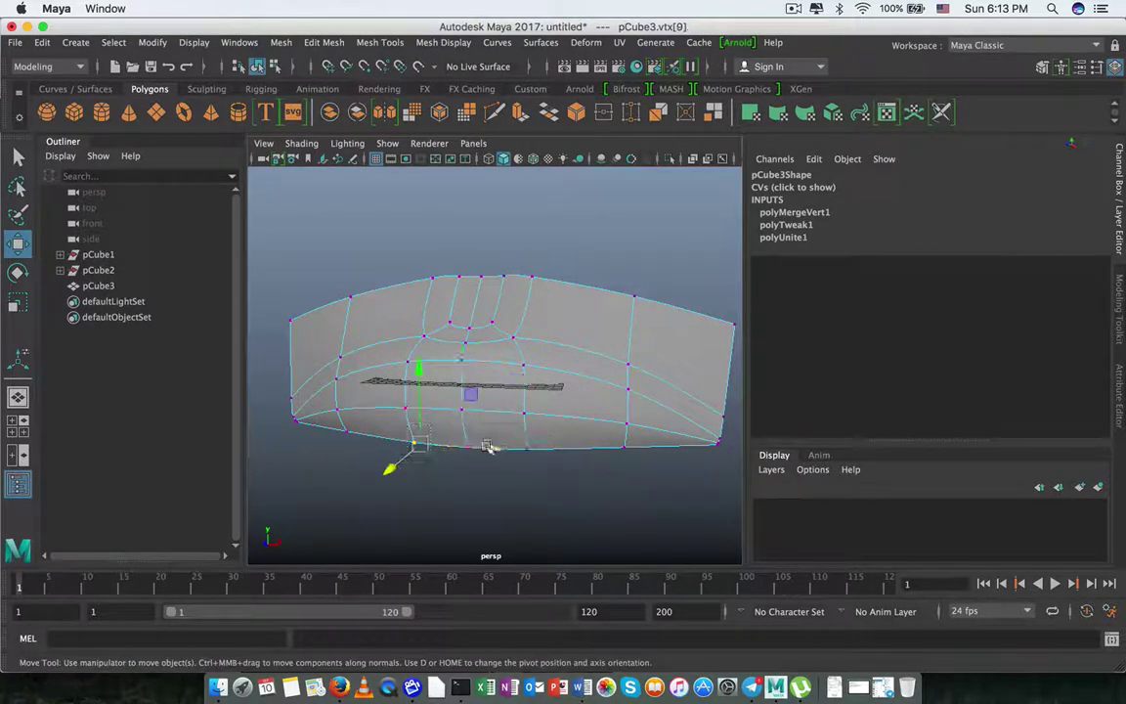
left_click(527, 442, "shift")
mouse_move(468, 376)
left_mouse_down()
mouse_move(468, 359)
mouse_move(476, 401)
mouse_move(449, 420)
left_mouse_up()
key("ctrl+z")
scroll(502, 448, "up", 5)
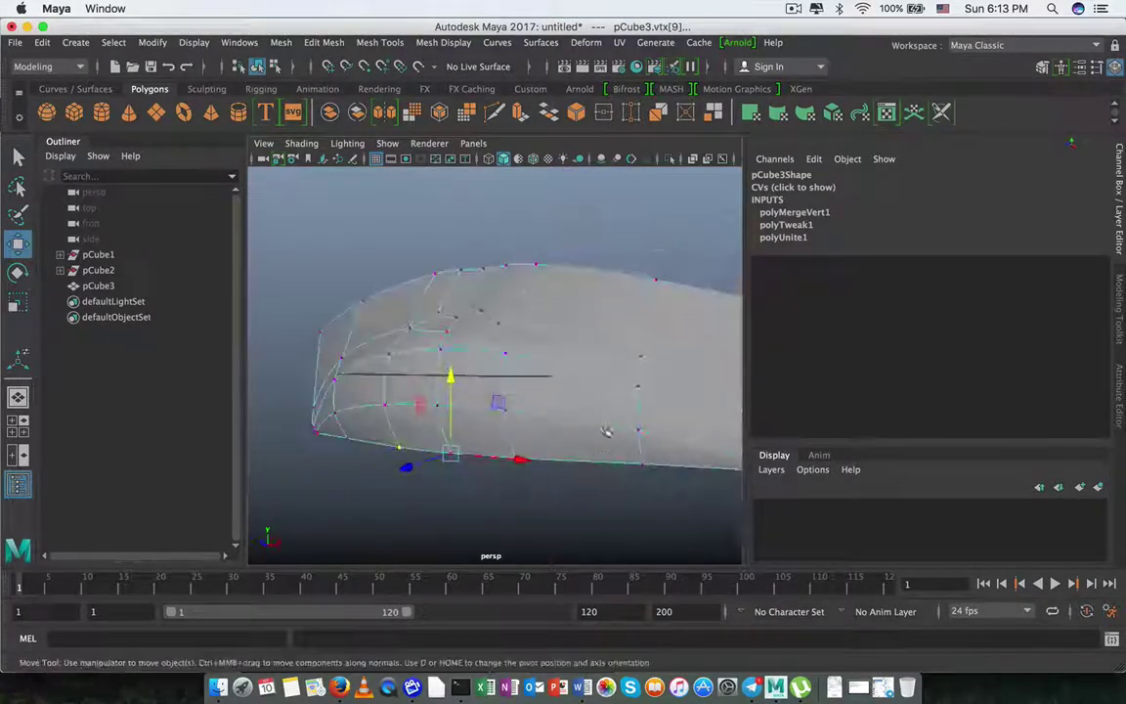
scroll(555, 405, "down", 5)
- Show the unsmoothed base cage and return pCube3 to Object Mode without other changes
key("1")
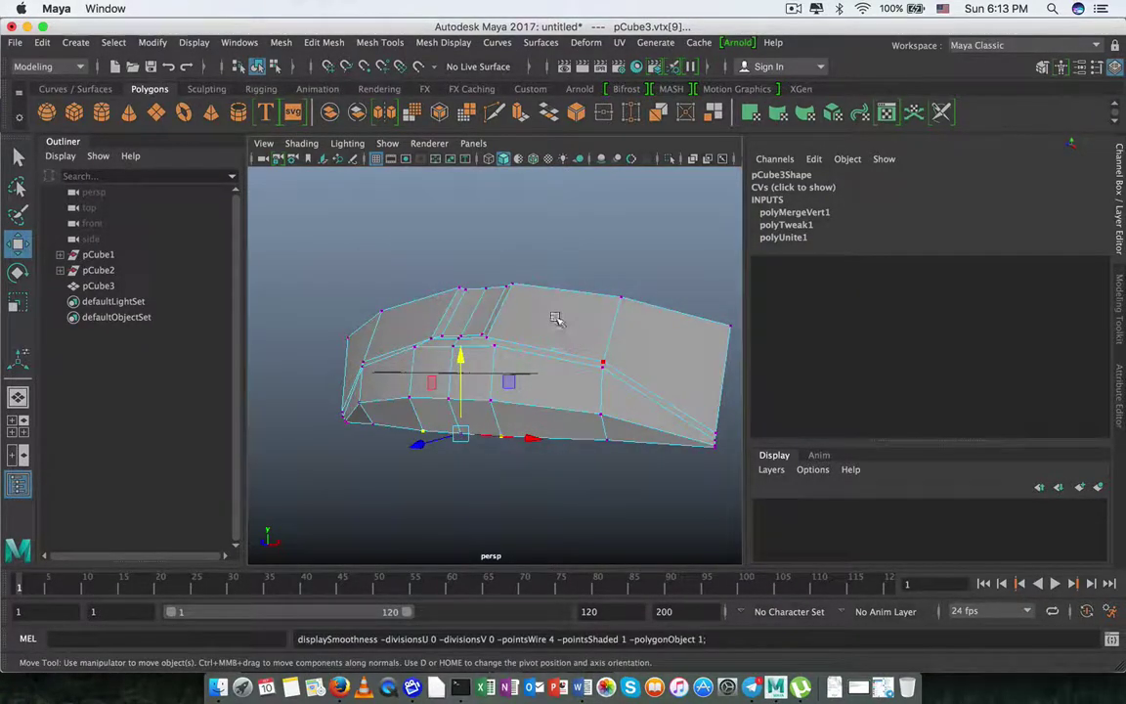
right_click(562, 326, "shift")
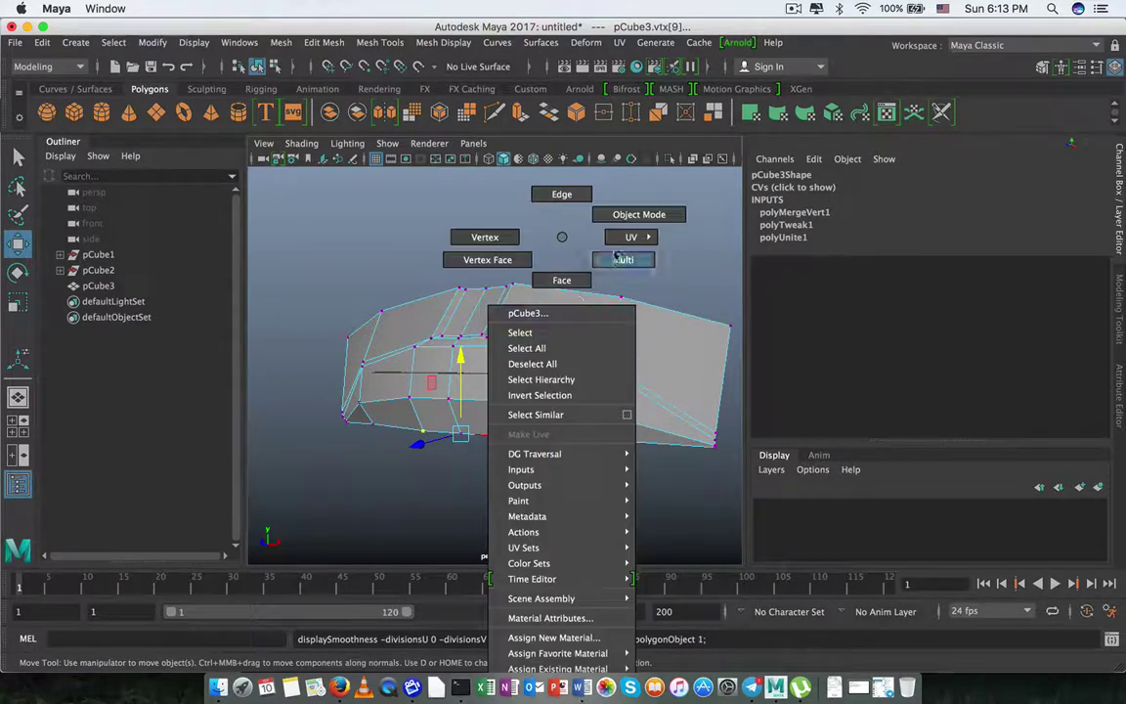
right_click_drag(562, 236, 632, 214)
right_click_drag(577, 340, 575, 395, "shift")
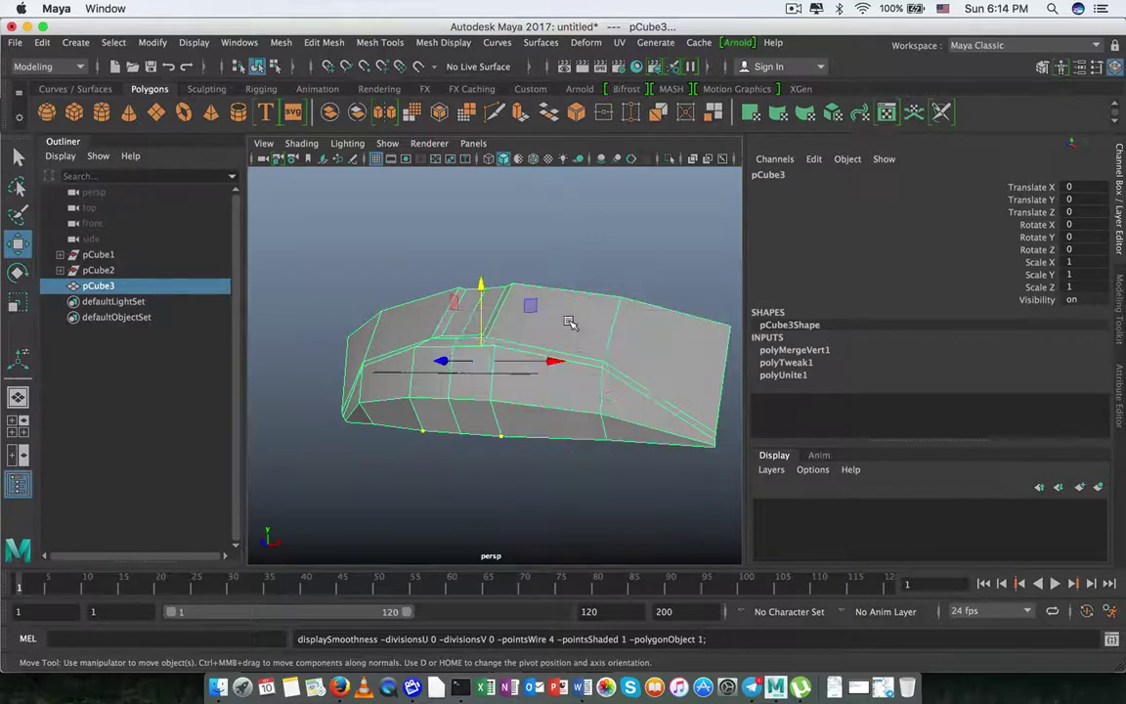
right_click(568, 323, "shift")
right_click_drag(560, 321, 552, 361)
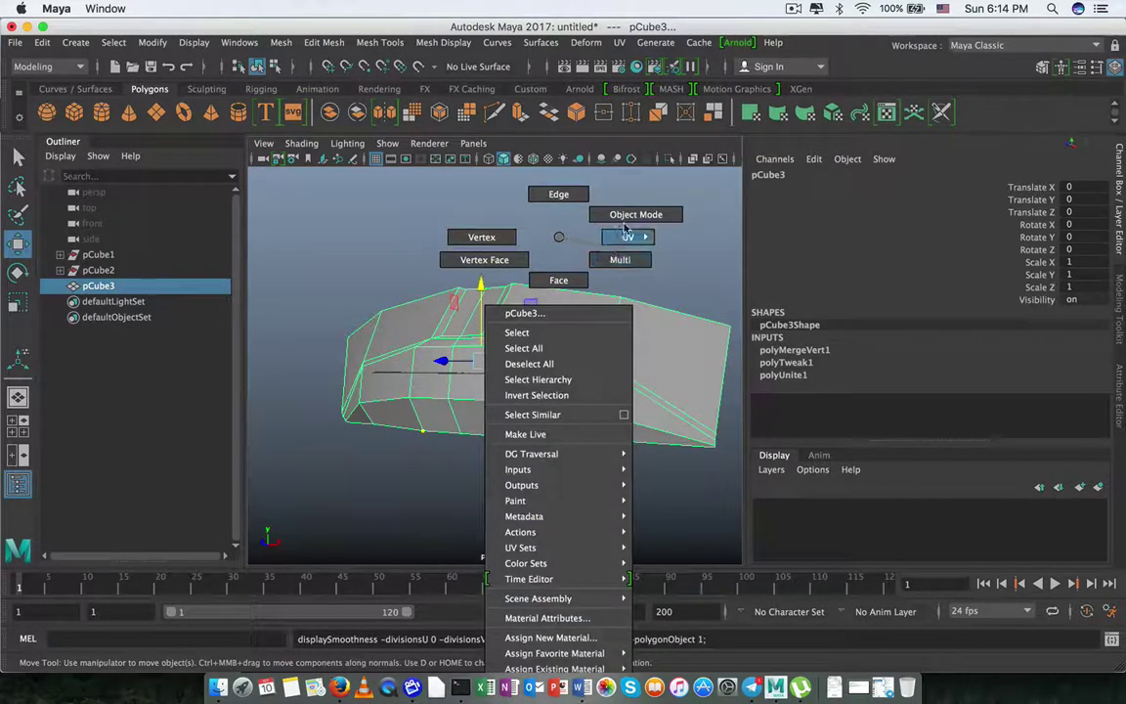
right_click(571, 319, "shift")
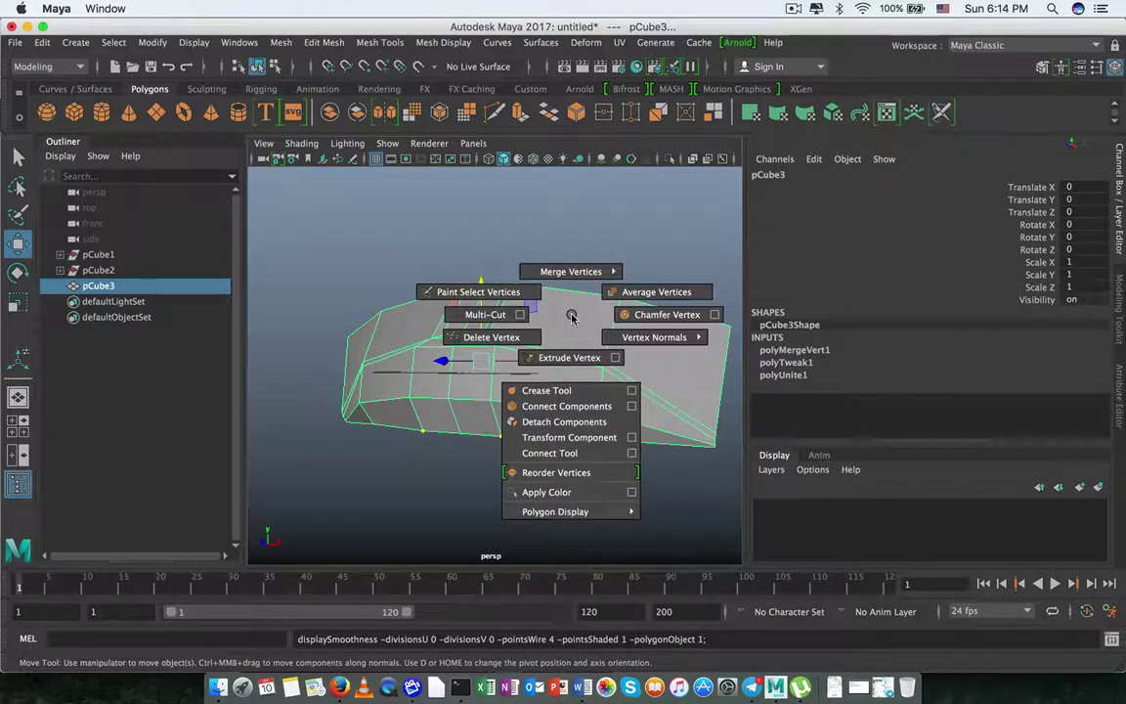
mouse_move(555, 511)
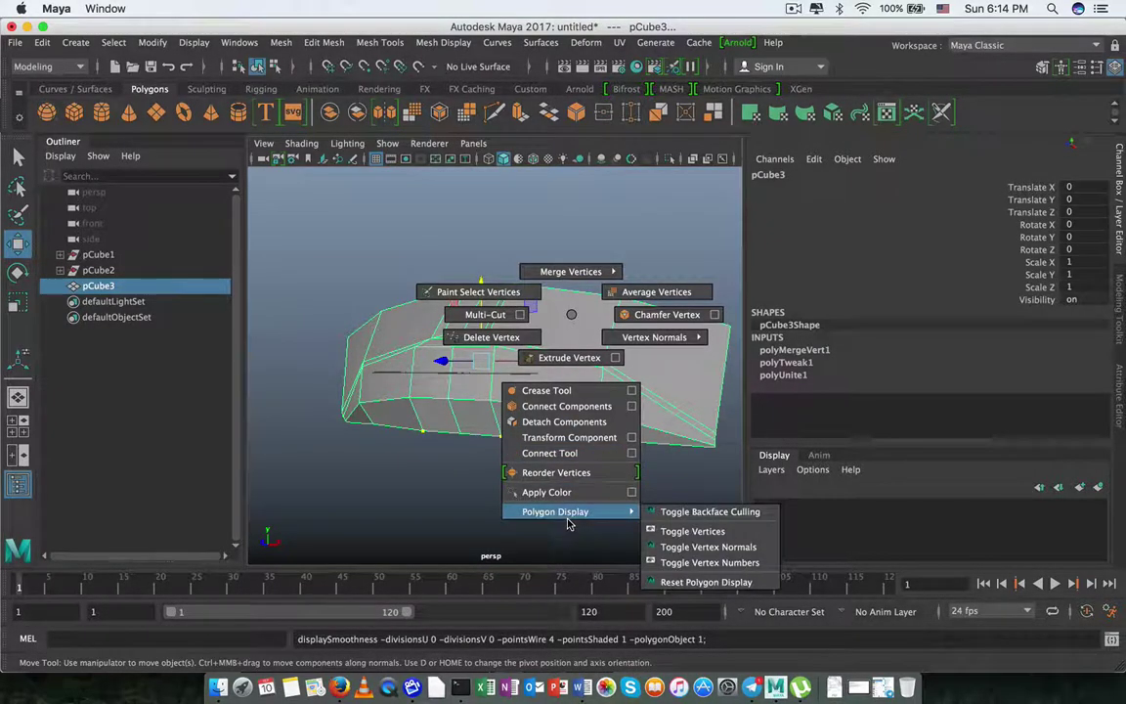
right_click_drag(568, 524, 555, 313, "shift")
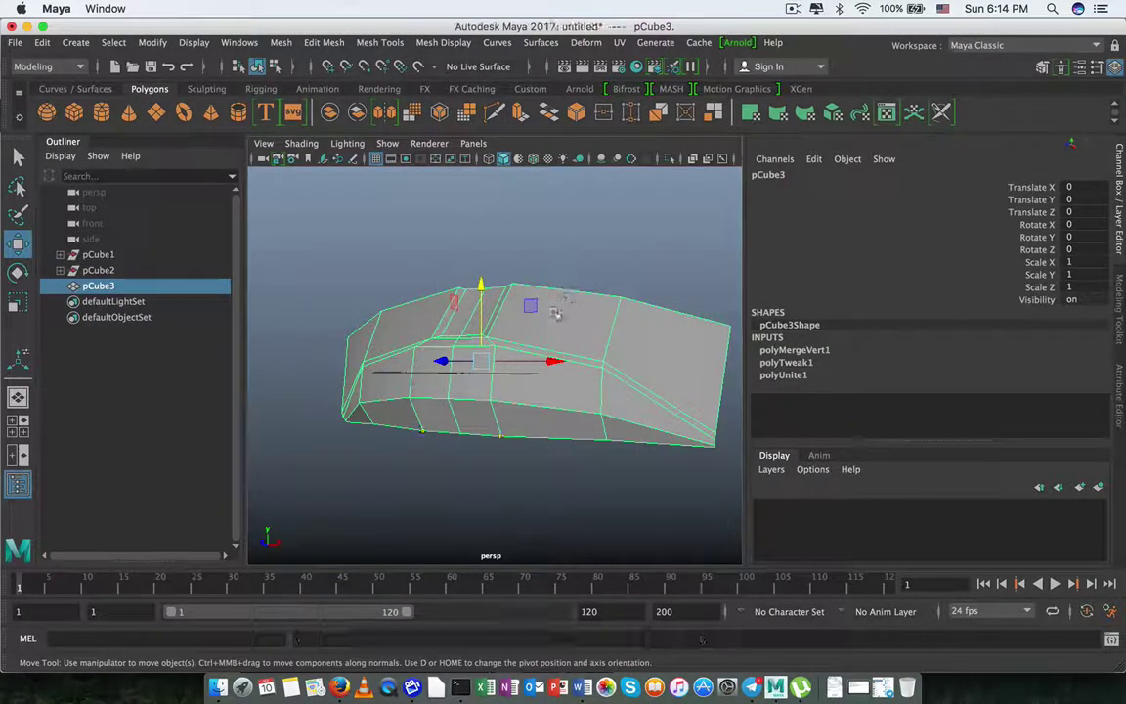
- Apply Mesh > Smooth to pCube3 at 1 division, then reselect it in Vertex mode
left_click(280, 42)
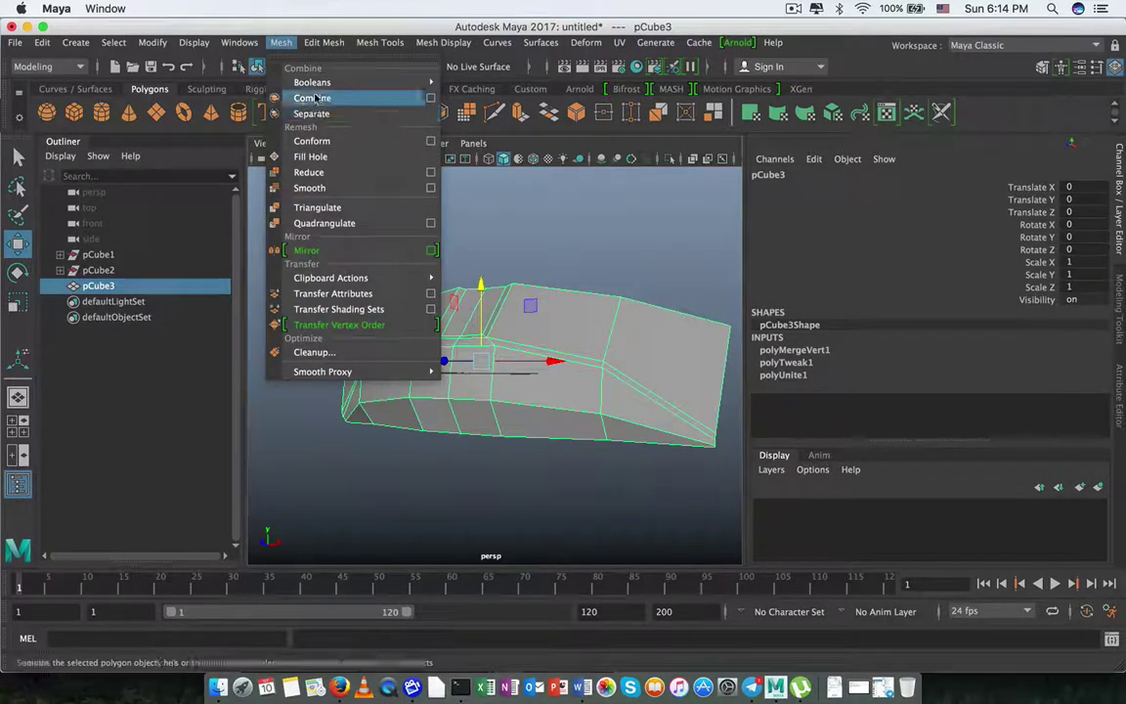
left_click(311, 187)
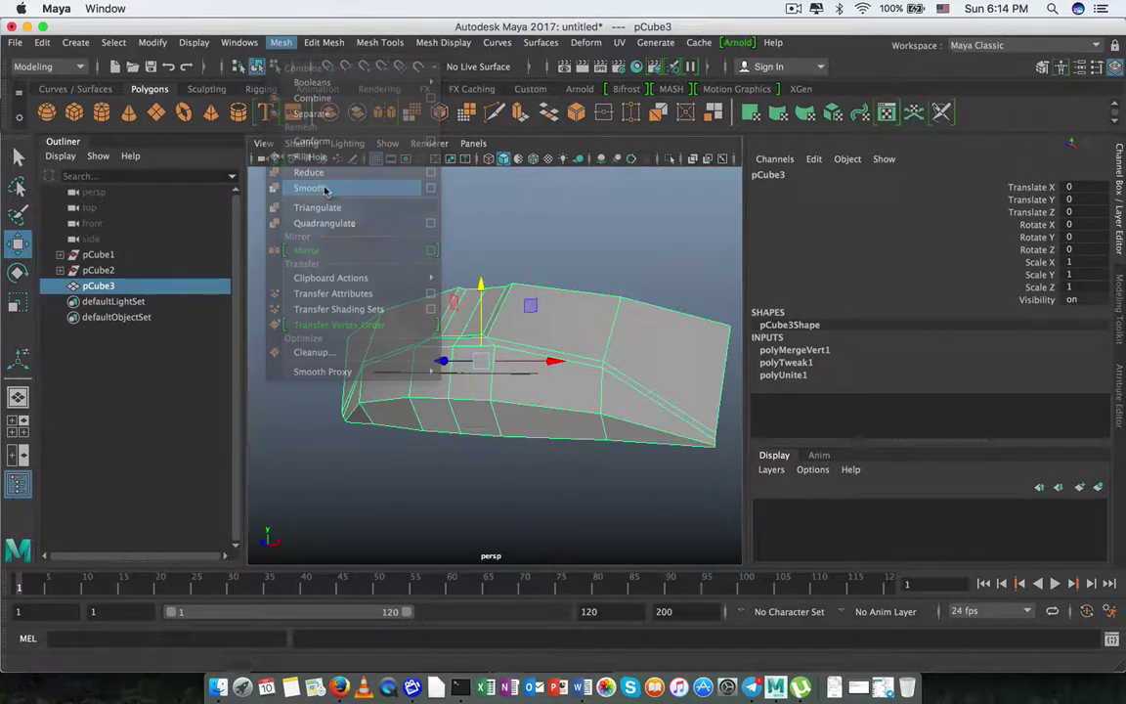
left_click(352, 234)
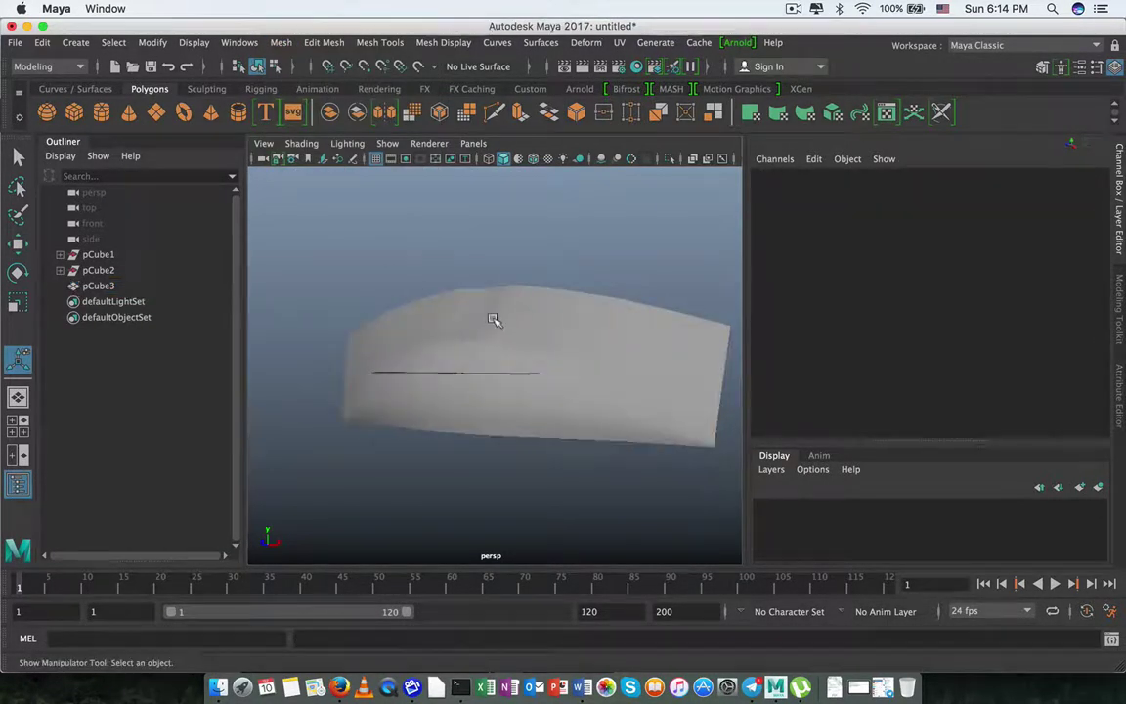
left_click(533, 366)
left_click_drag(541, 378, 570, 347, "alt")
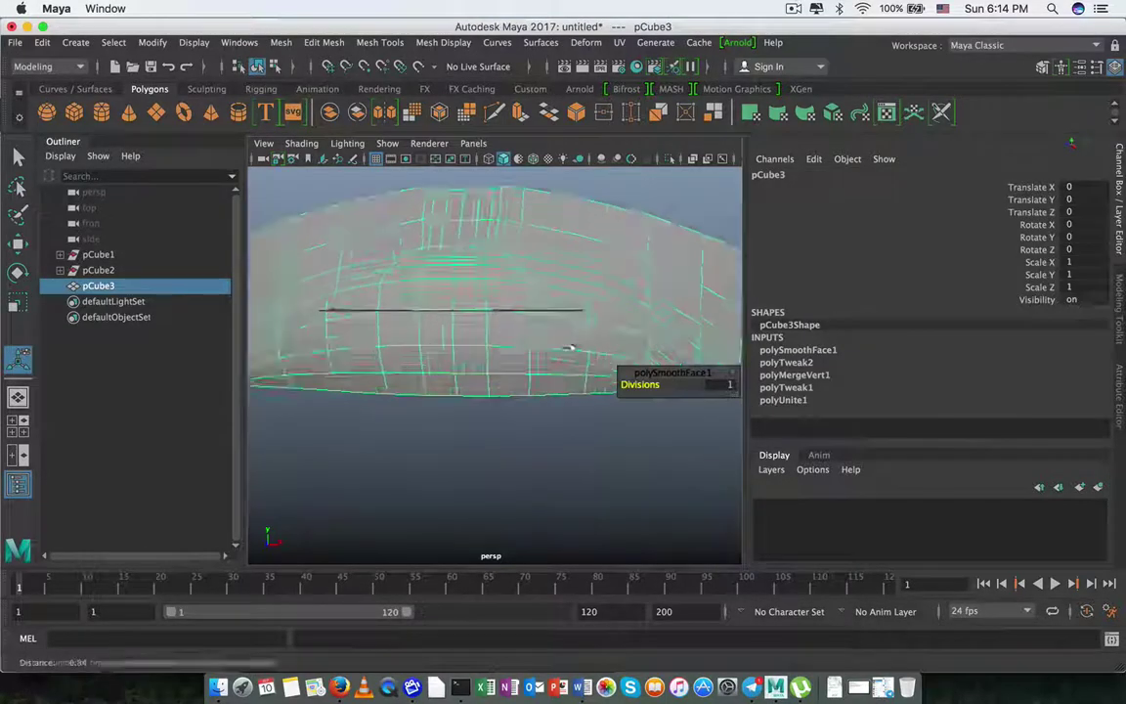
right_click_drag(567, 235, 489, 233)
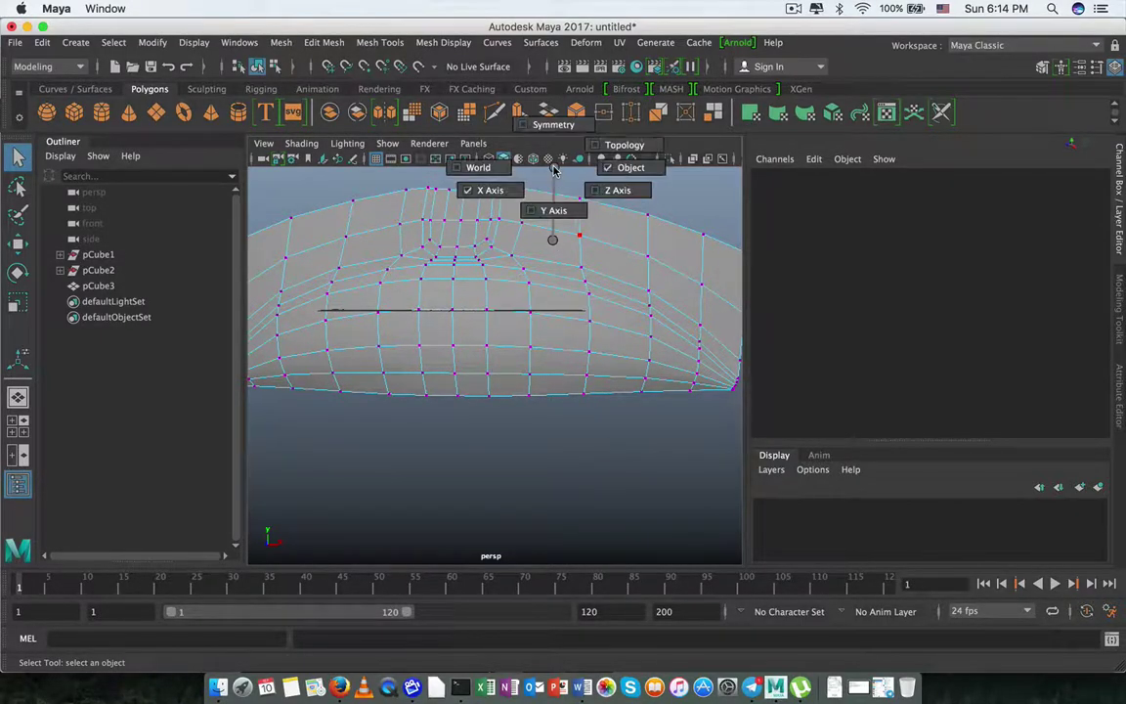
- With X symmetry and soft selection on, raise a bottom-edge vertex and its falloff area
right_click_drag(552, 188, 498, 108)
left_click(585, 395)
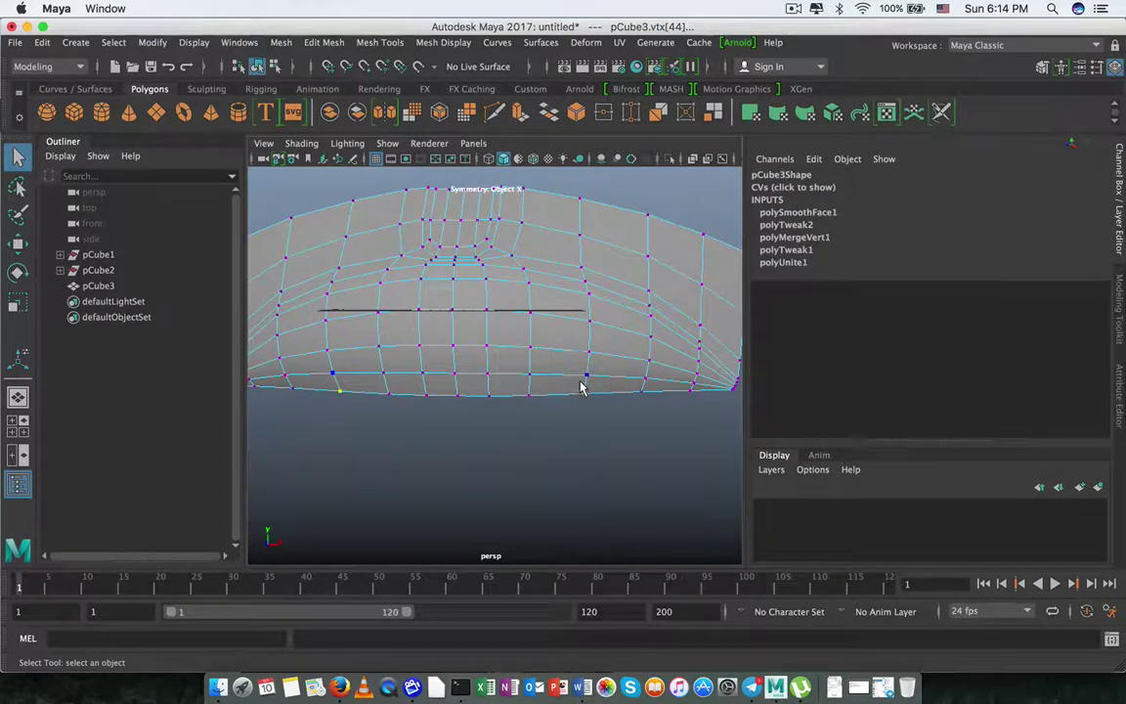
left_click(528, 395)
key("b")
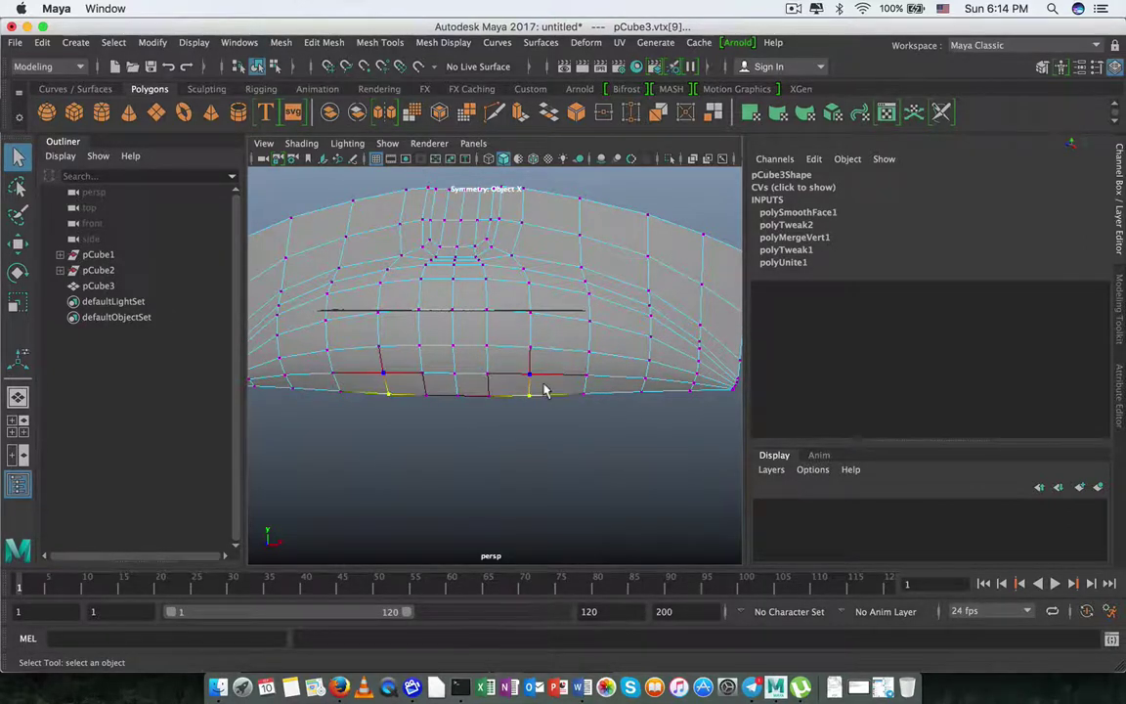
left_click_drag(541, 398, 613, 390)
key("w")
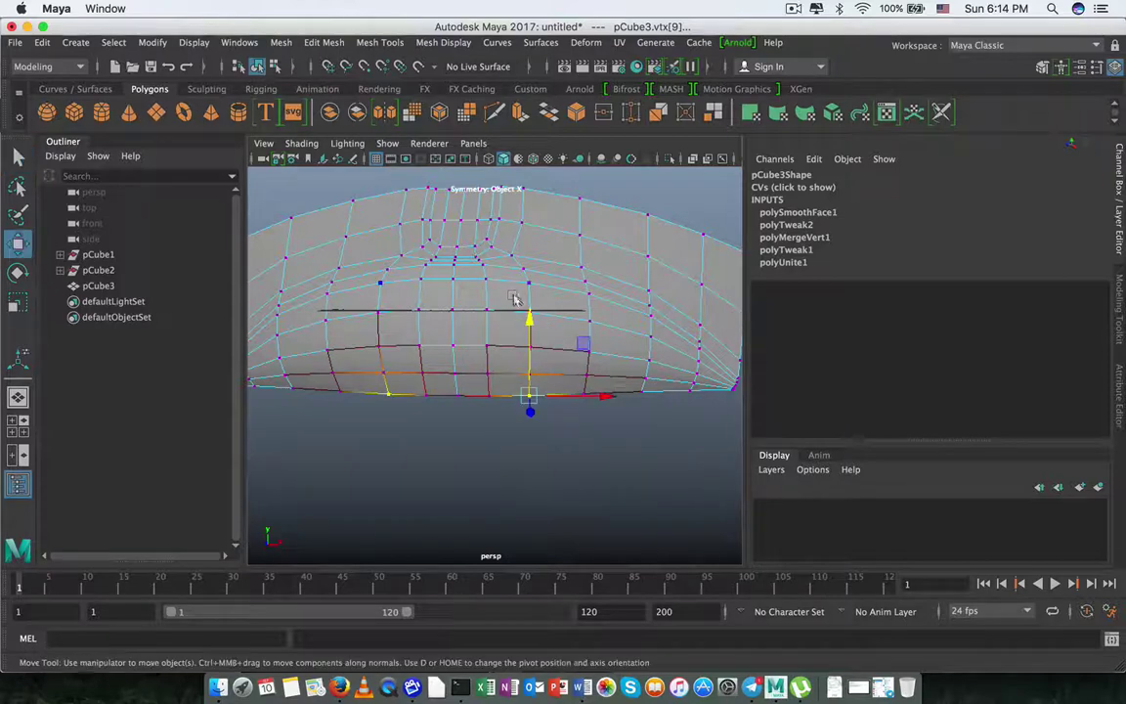
left_click_drag(534, 315, 530, 307)
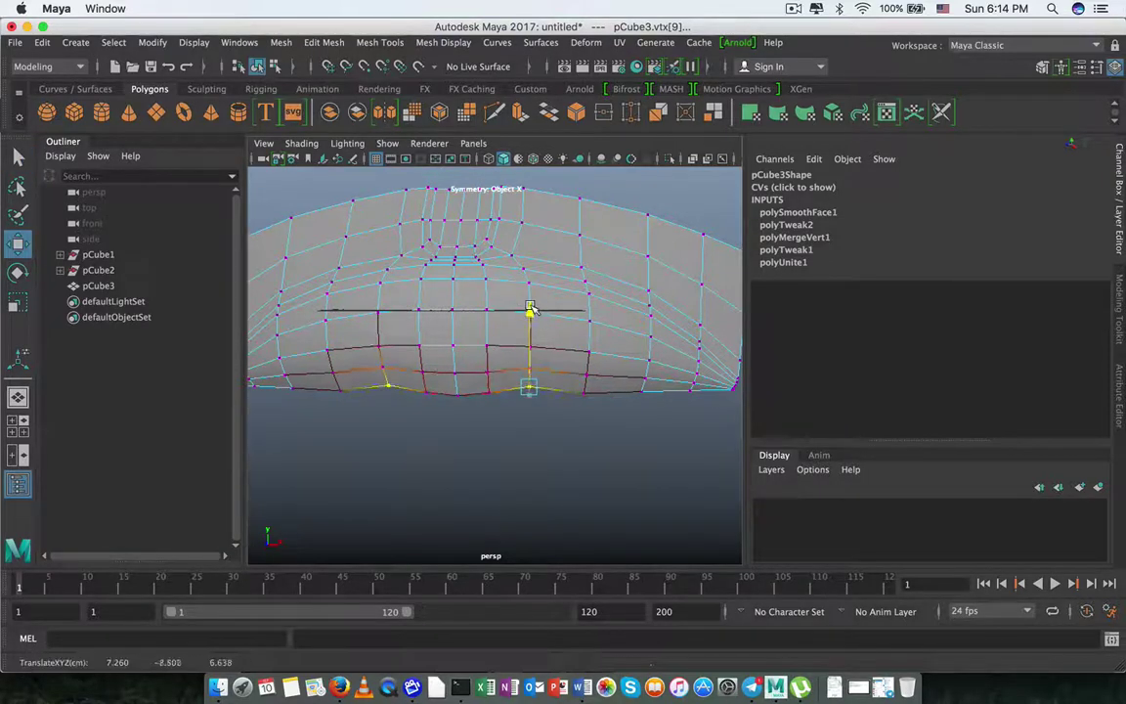
- Nudge neighbouring bottom-edge vertices down so the edge curves smoothly
left_click(453, 391)
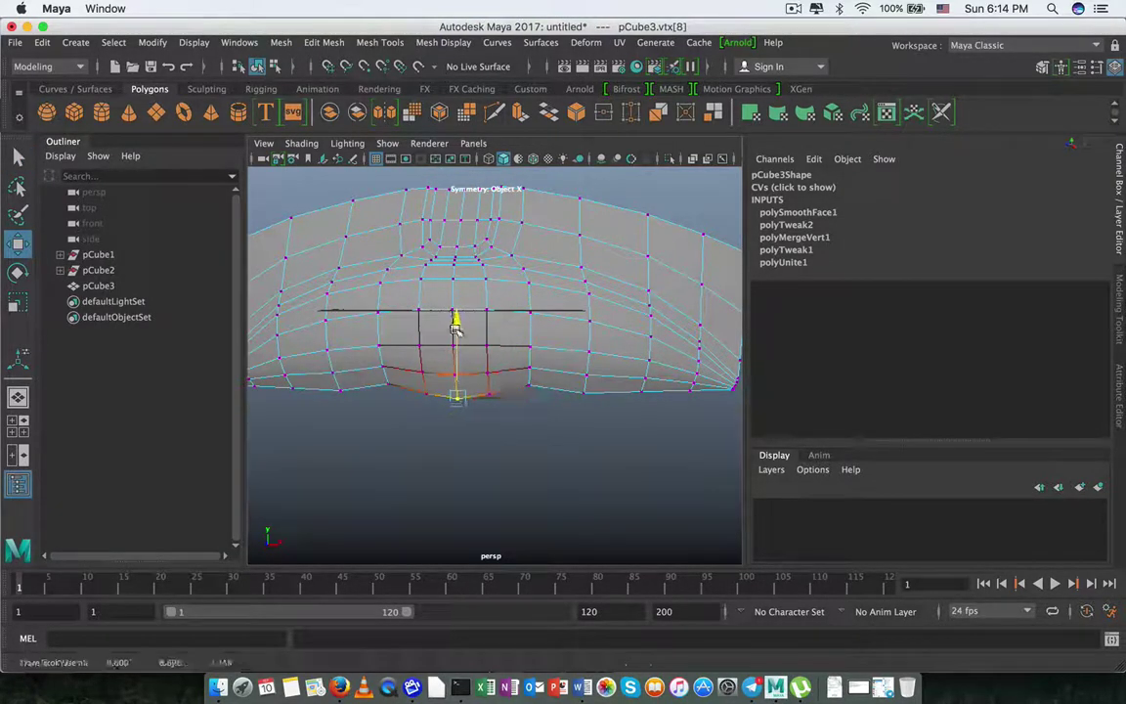
middle_click_drag(455, 391, 484, 393)
left_click(486, 396)
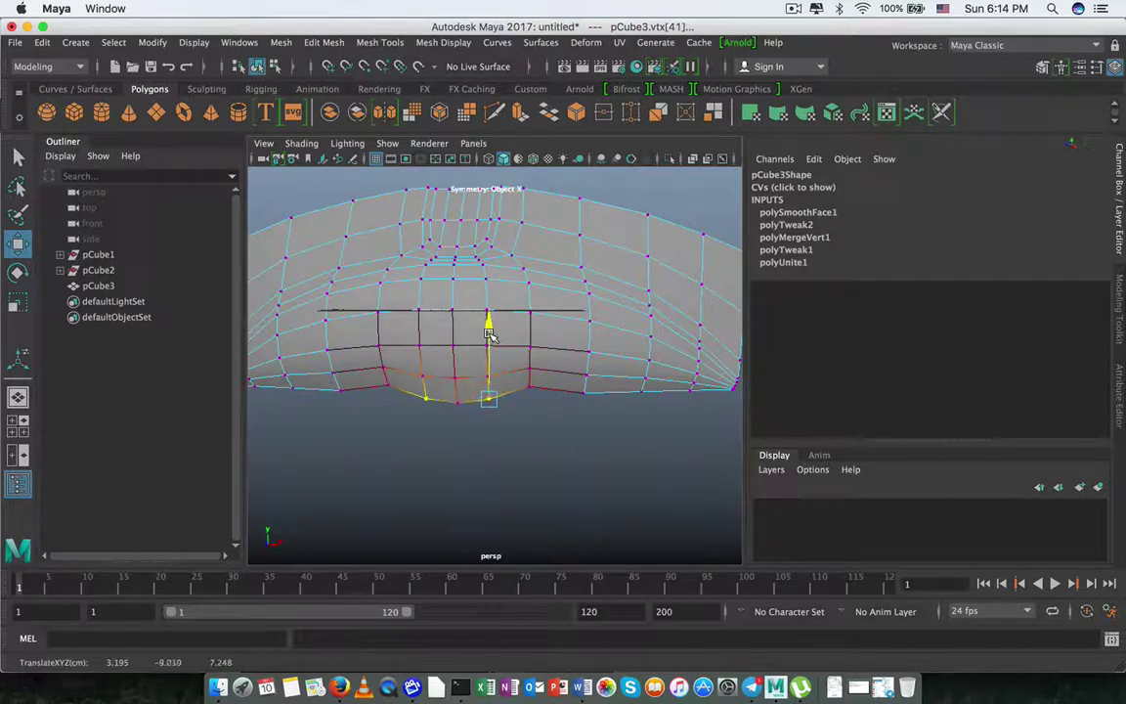
left_click(578, 386)
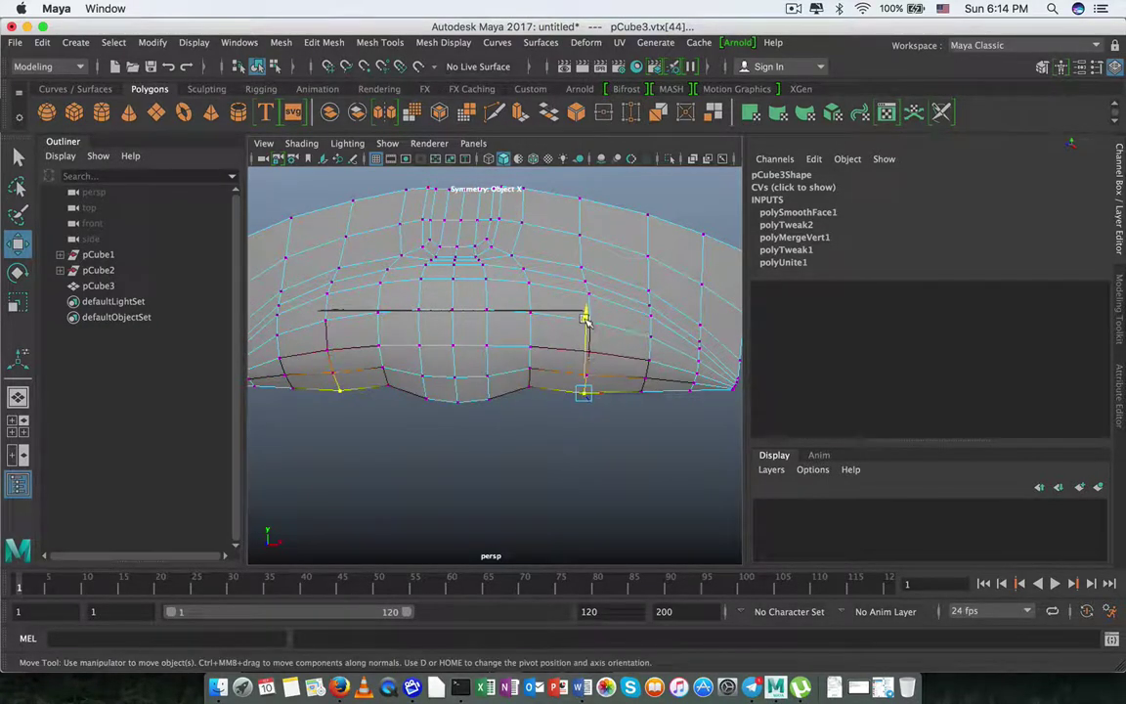
left_click(642, 391)
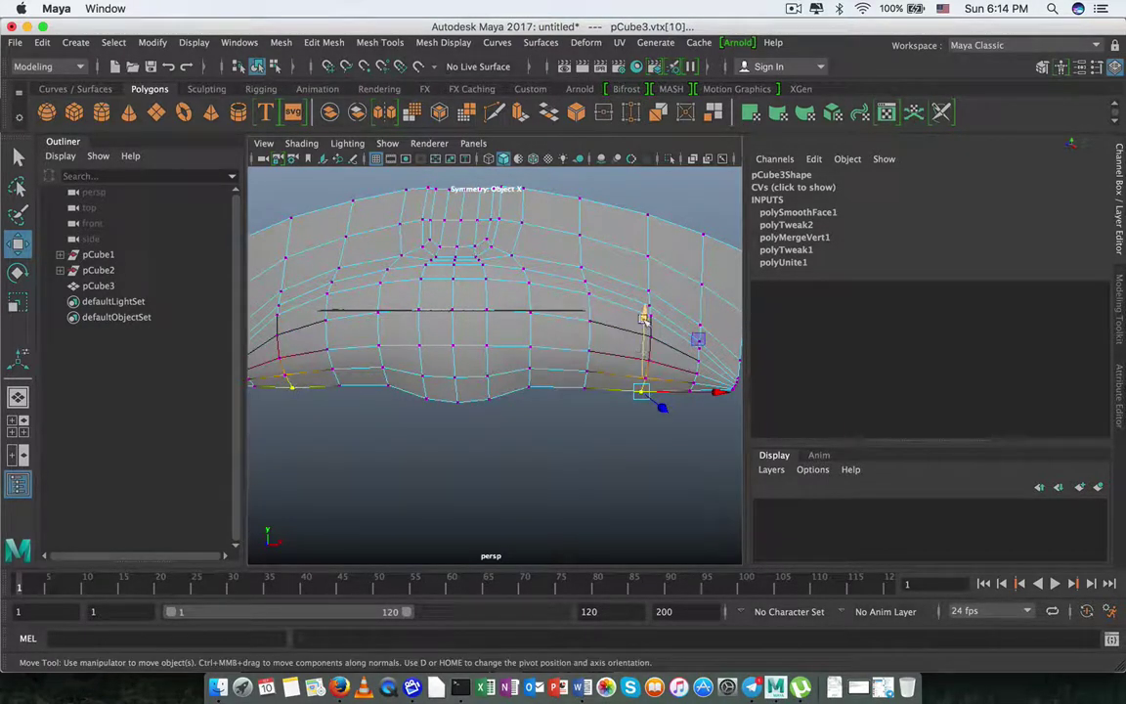
left_click_drag(644, 318, 644, 323)
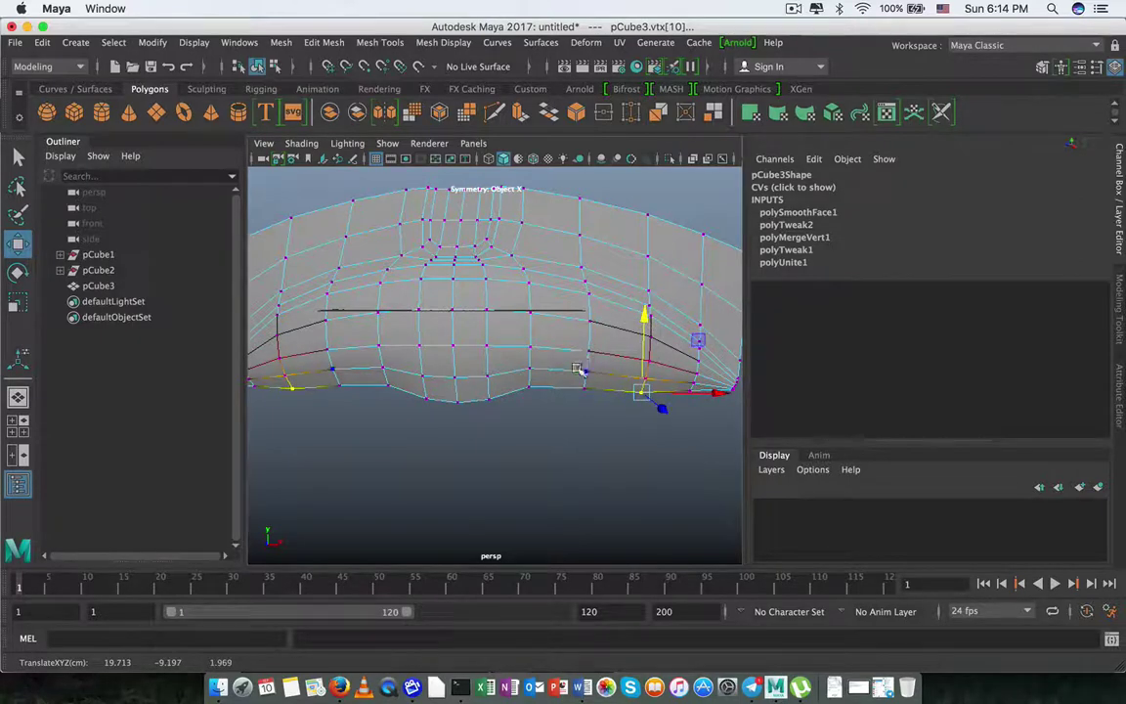
mouse_move(578, 370)
left_mouse_down("alt")
mouse_move(322, 391)
mouse_move(440, 413)
mouse_move(414, 396)
mouse_move(497, 376)
left_mouse_up("alt")
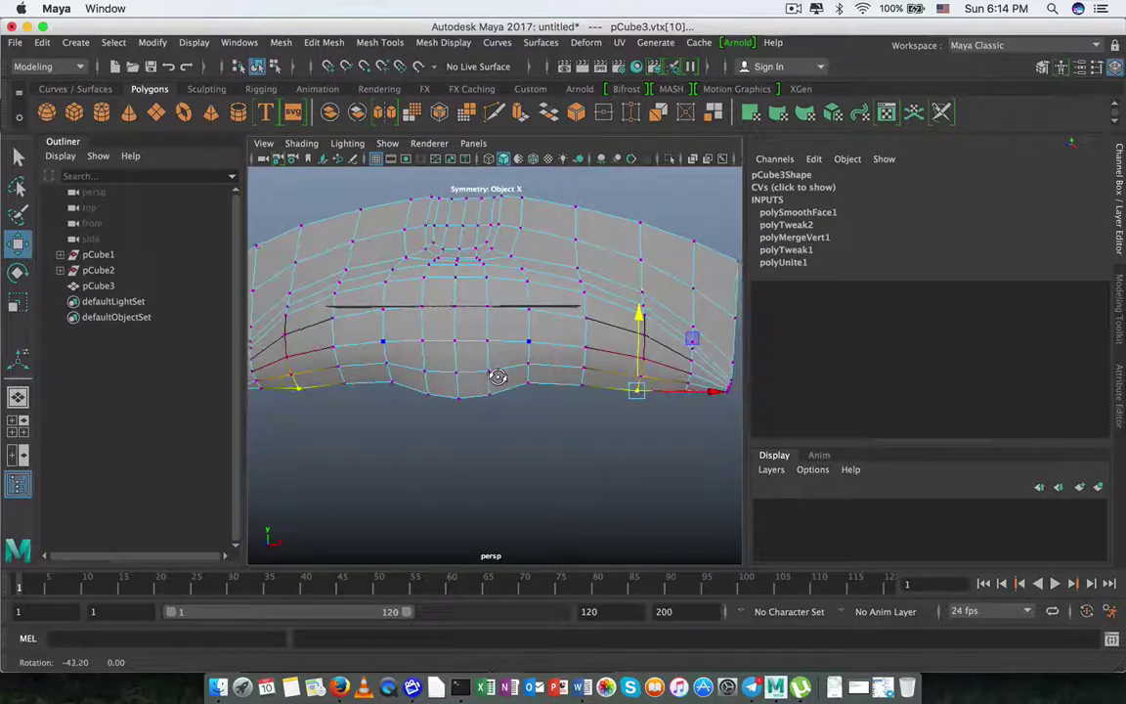
- Reselect pCube3's bottom-centre vertices, then return it to Object Mode
right_click_drag(495, 237, 578, 214)
mouse_move(392, 352)
left_mouse_down("alt")
mouse_move(479, 434)
mouse_move(525, 427)
mouse_move(402, 437)
mouse_move(277, 422)
mouse_move(546, 352)
mouse_move(497, 367)
mouse_move(578, 370)
left_mouse_up("alt")
left_click(480, 434)
right_click_drag(573, 375, 534, 374)
left_click(569, 379)
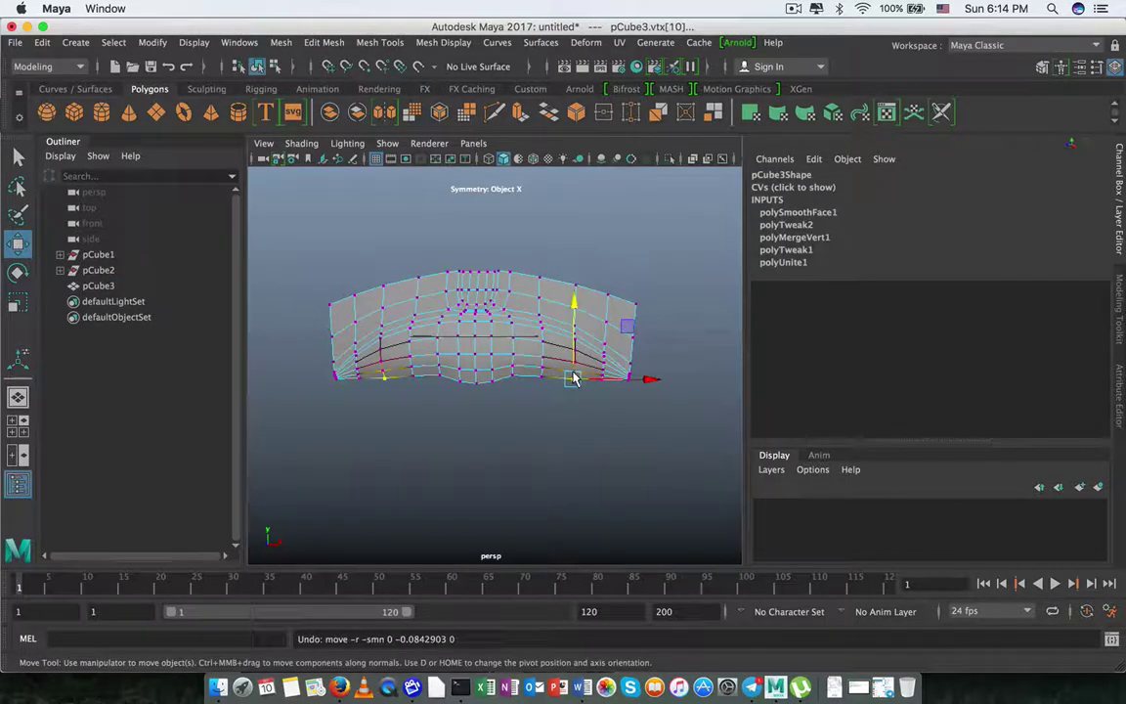
left_click(572, 380)
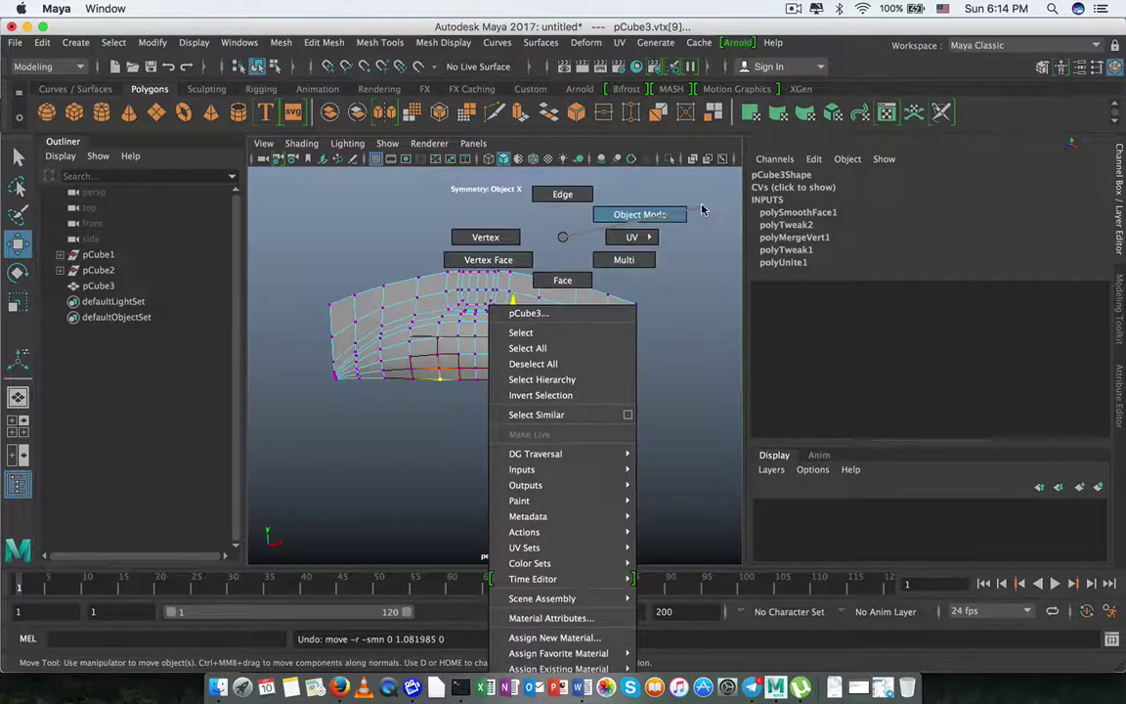
right_click_drag(565, 245, 594, 213)
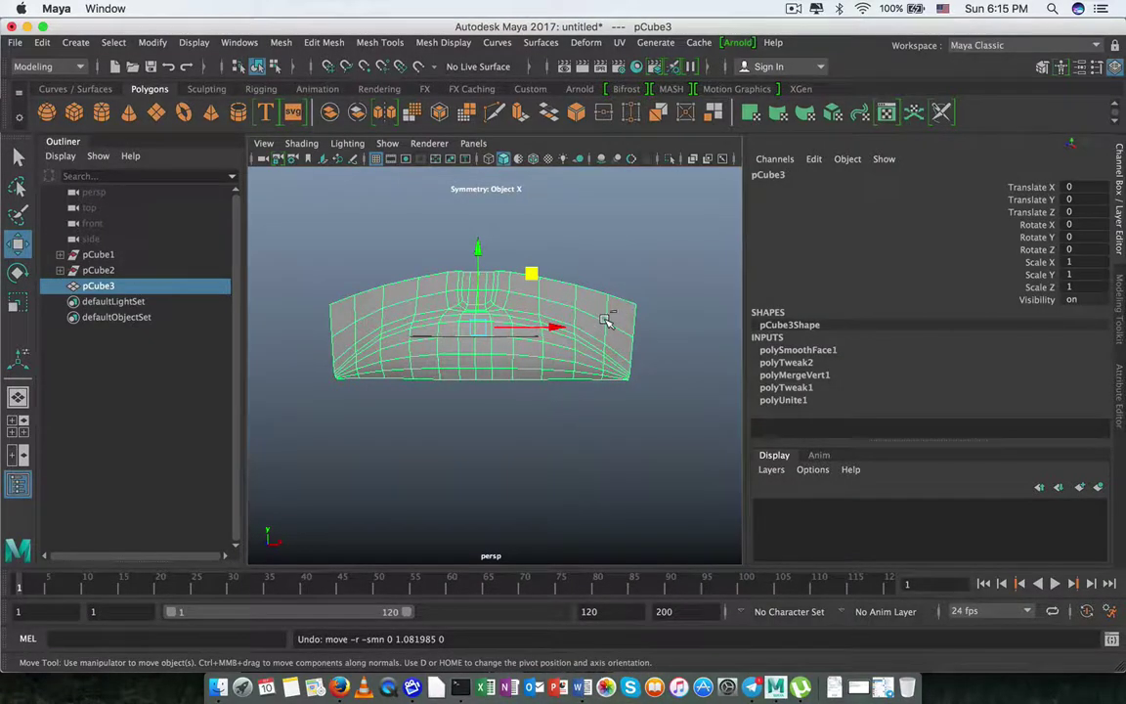
- Duplicate the shell as pCube4, rotate it -180 on Z and move it down to Y -23.391
key("ctrl+d")
key("e")
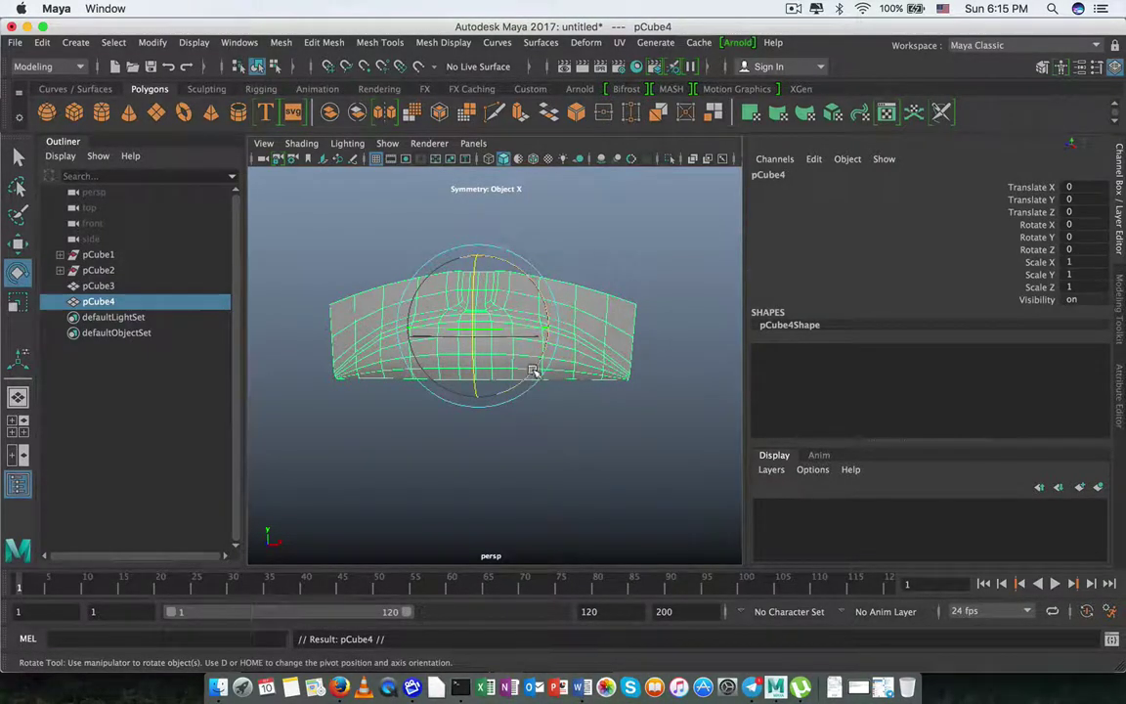
mouse_move(533, 372)
left_mouse_down()
mouse_move(380, 449)
mouse_move(564, 280)
mouse_move(548, 337)
left_mouse_up()
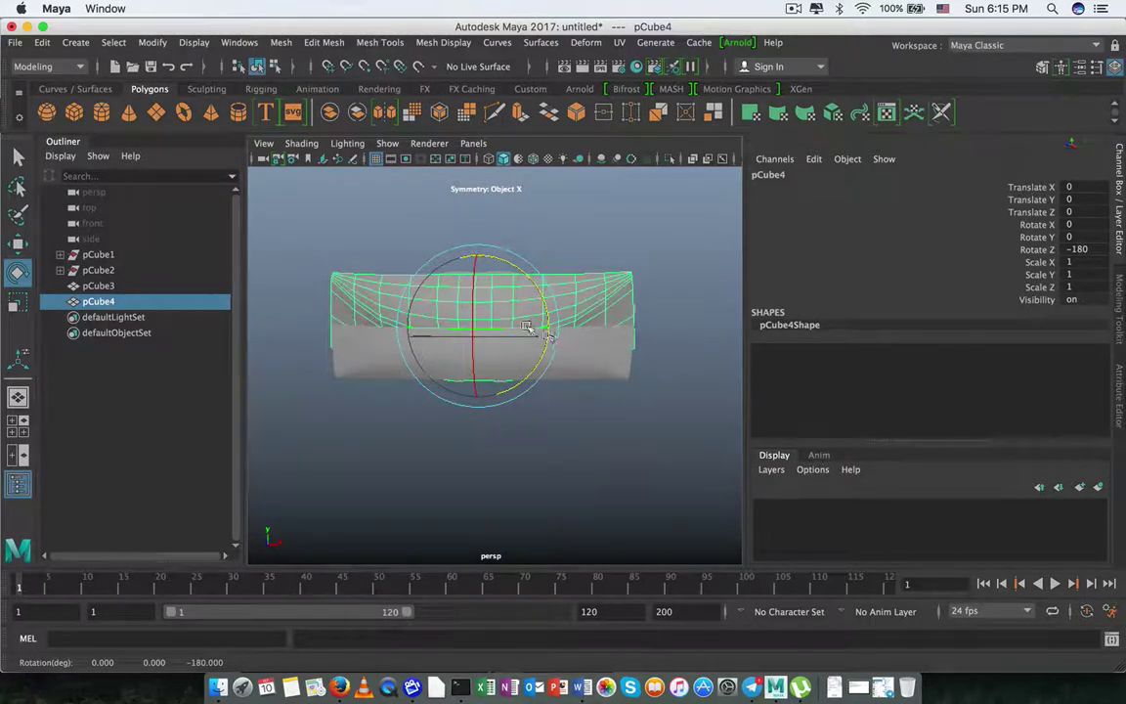
key("w")
mouse_move(476, 262)
left_mouse_down()
mouse_move(484, 373)
mouse_move(392, 418)
mouse_move(440, 440)
mouse_move(553, 420)
mouse_move(603, 397)
left_mouse_up()
- Switch pCube4 to Vertex mode and select the right-edge vertex with its mirror
right_click(510, 344)
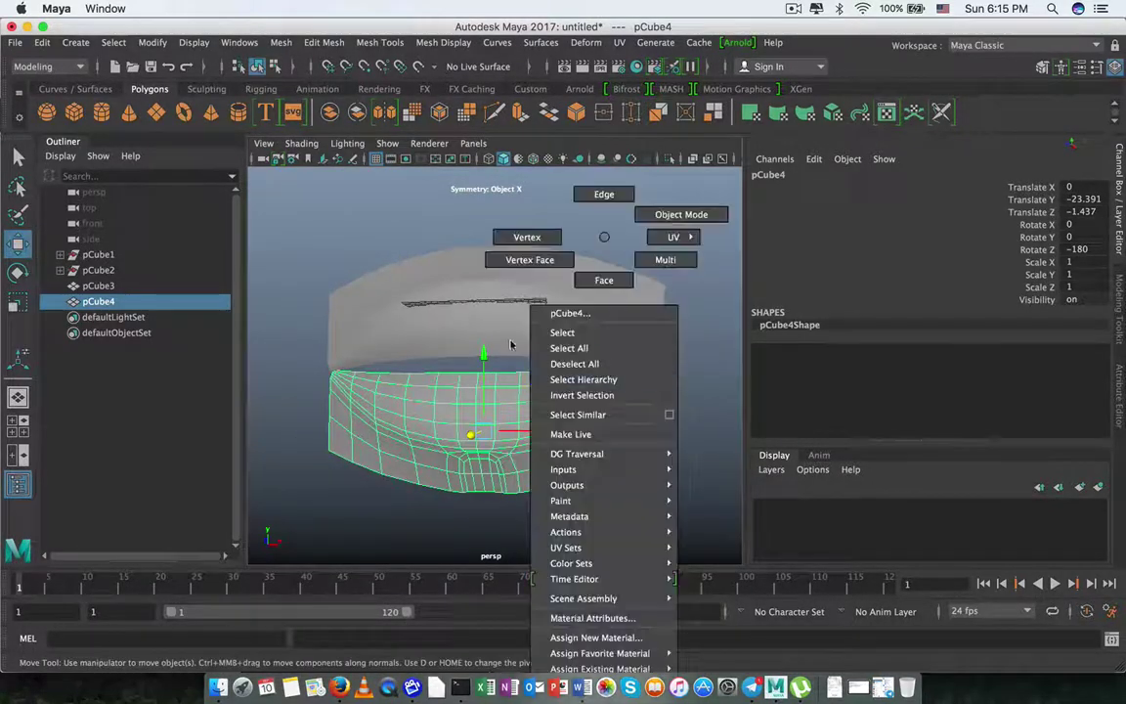
right_click_drag(511, 345, 527, 237)
mouse_move(641, 347)
left_mouse_down()
mouse_move(665, 393)
mouse_move(747, 402)
left_mouse_up()
- Lower the soft-selected side vertices, then move bottom edges with a smaller falloff radius
key("b")
left_click_drag(656, 304, 653, 319)
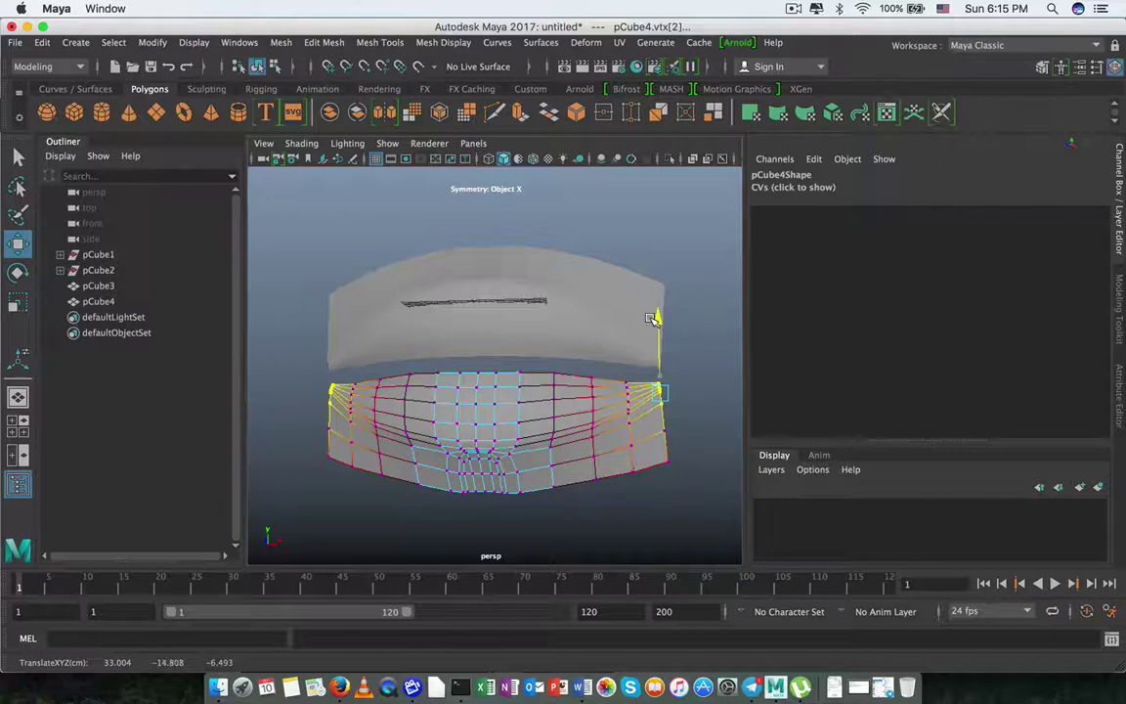
right_click_drag(475, 240, 475, 193)
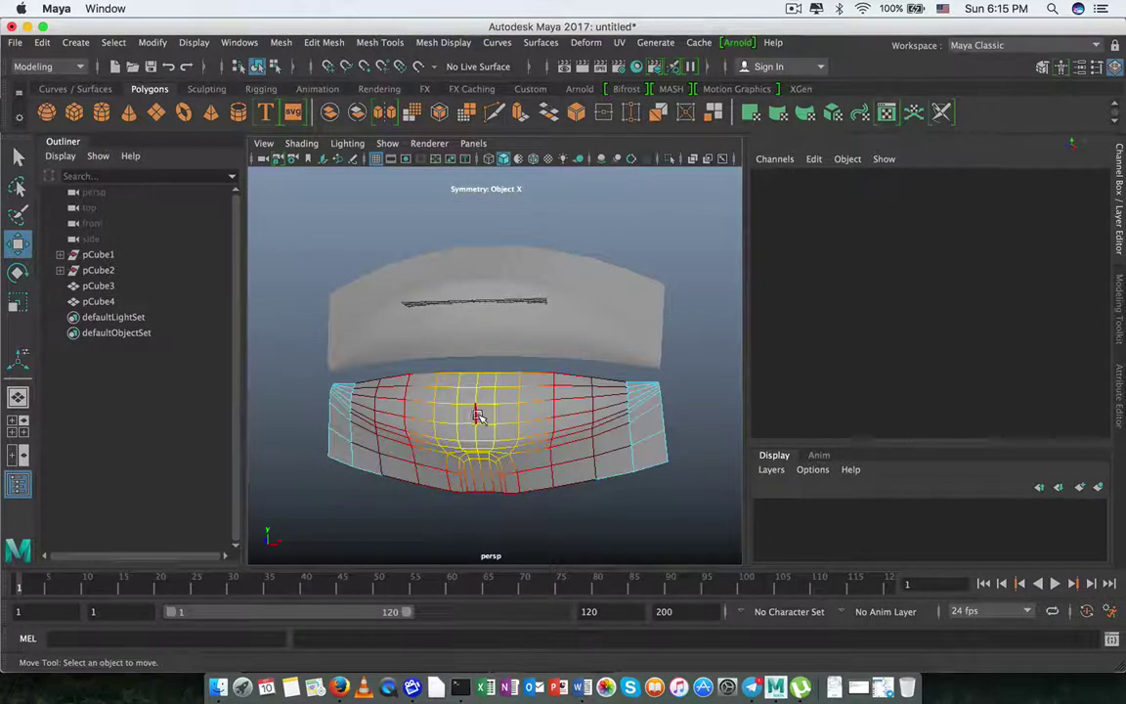
double_click(476, 428)
mouse_move(476, 425)
left_mouse_down()
mouse_move(486, 367)
mouse_move(440, 340)
left_mouse_up()
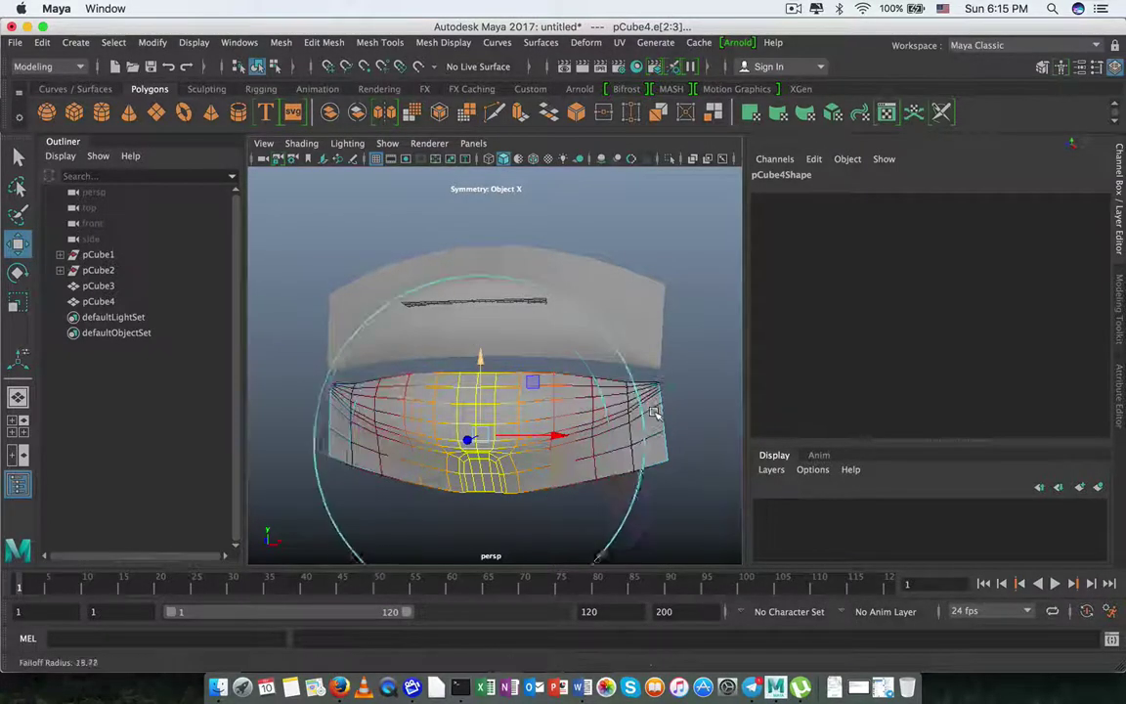
left_click_drag(479, 386, 483, 376)
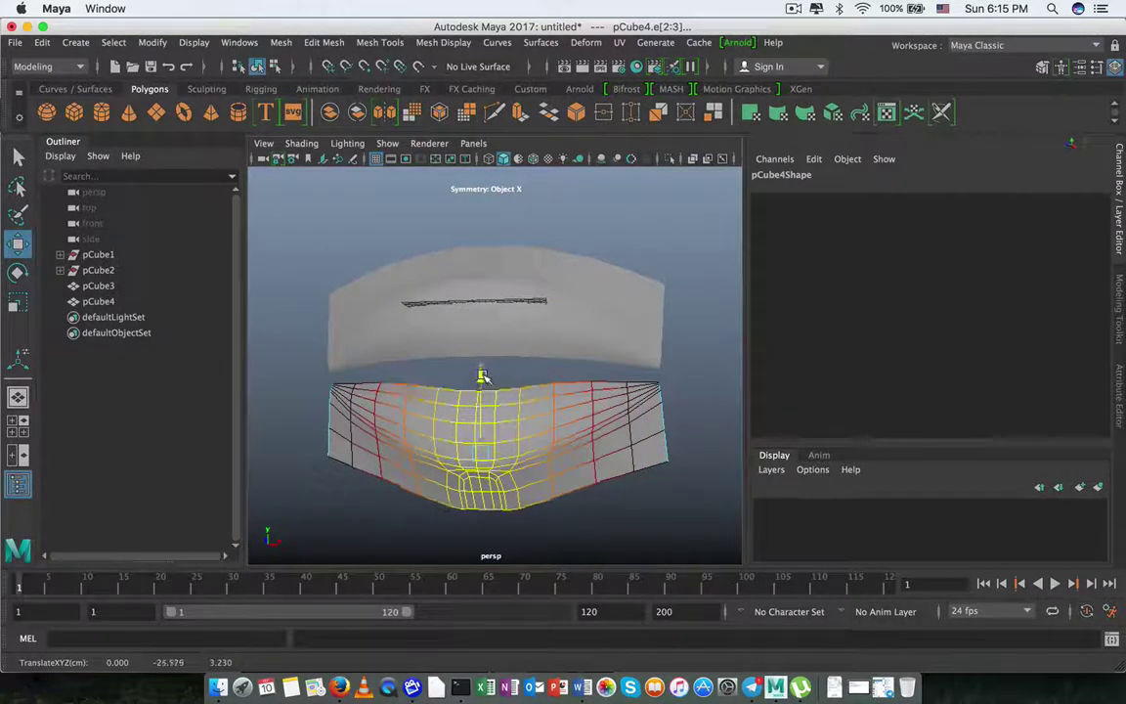
- Raise the top-right rim edges toward the upper shell, widen the falloff, and return to Object Mode
left_click(551, 381)
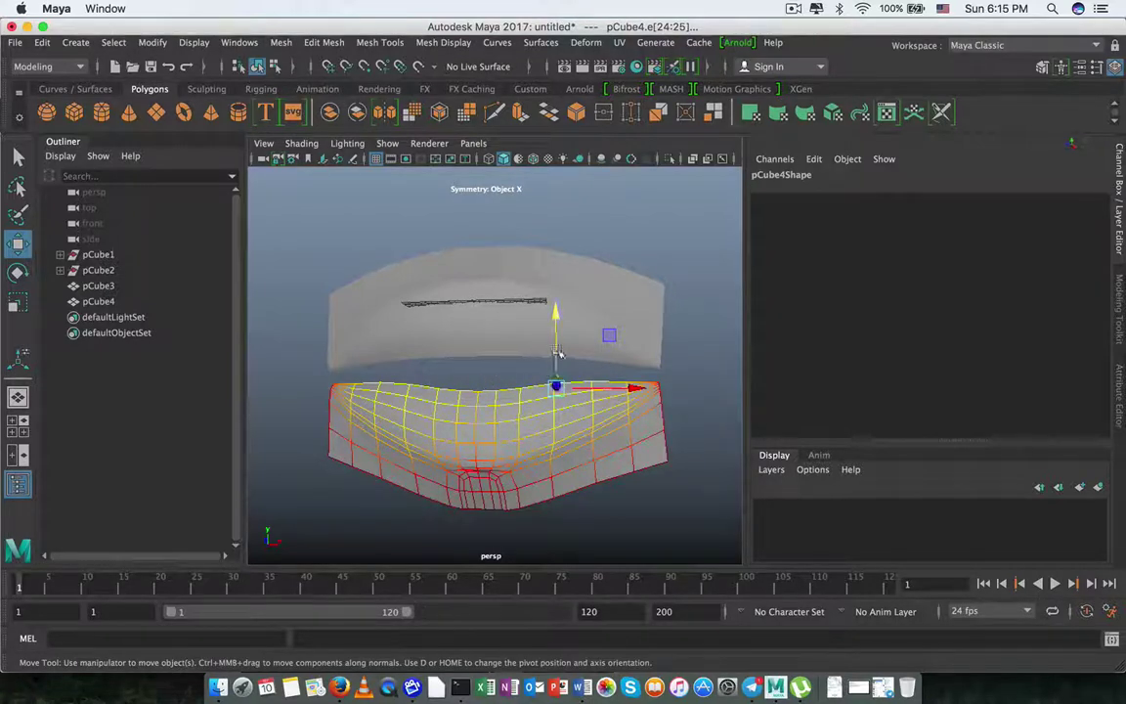
left_click_drag(557, 354, 557, 344)
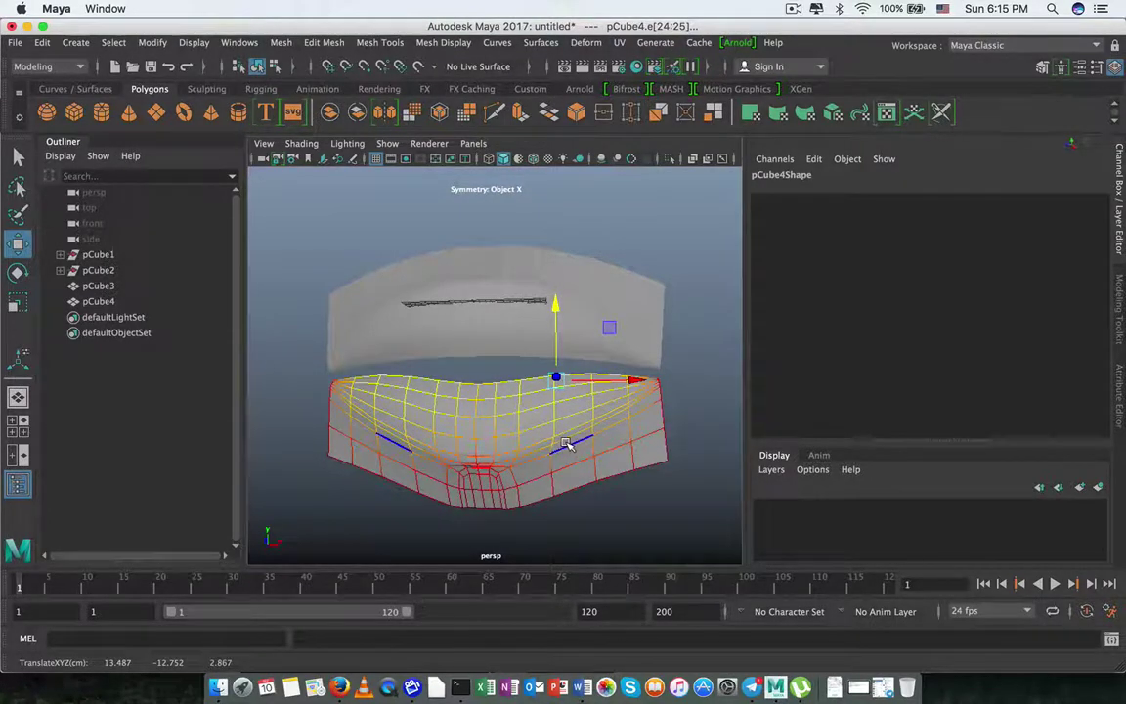
left_click(569, 444)
mouse_move(574, 440)
left_mouse_down()
mouse_move(567, 363)
mouse_move(570, 372)
left_mouse_up()
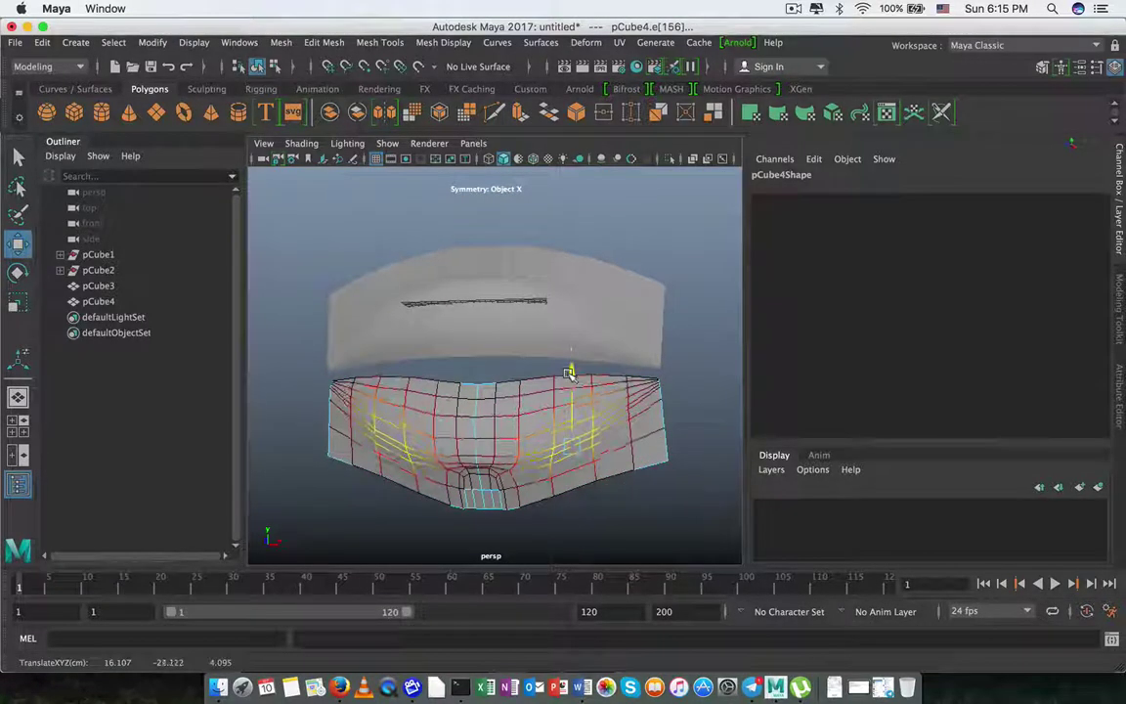
mouse_move(553, 416)
left_mouse_down("alt")
mouse_move(584, 425)
mouse_move(445, 418)
left_mouse_up("alt")
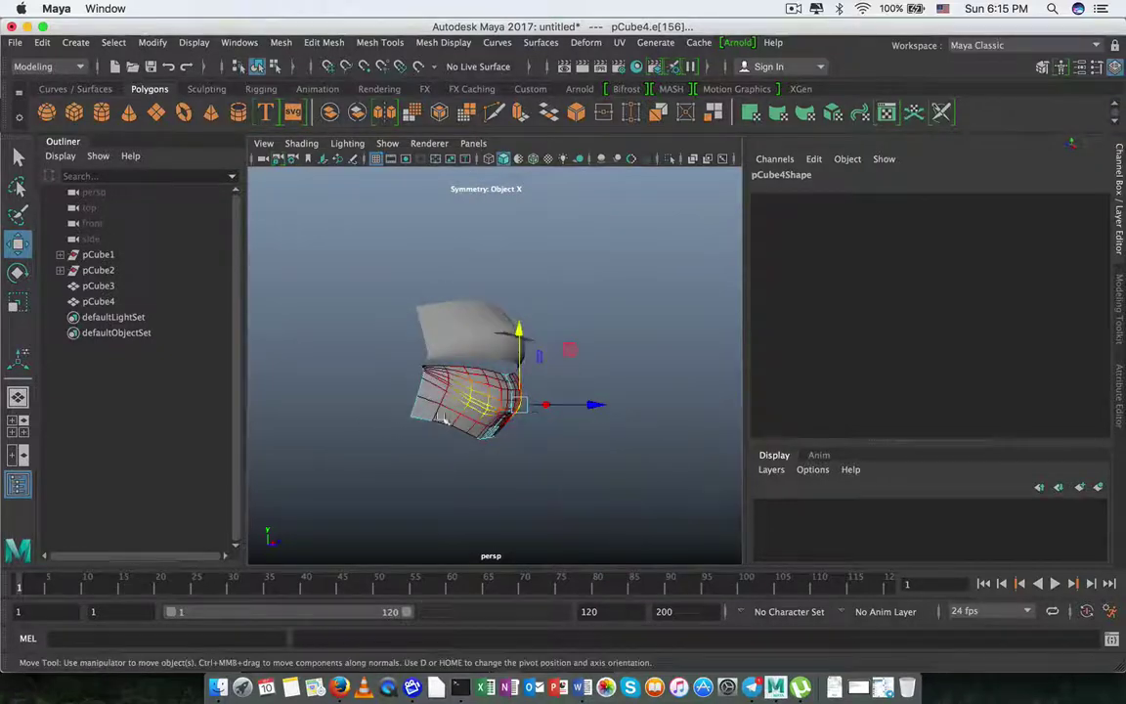
right_click_drag(469, 238, 548, 215)
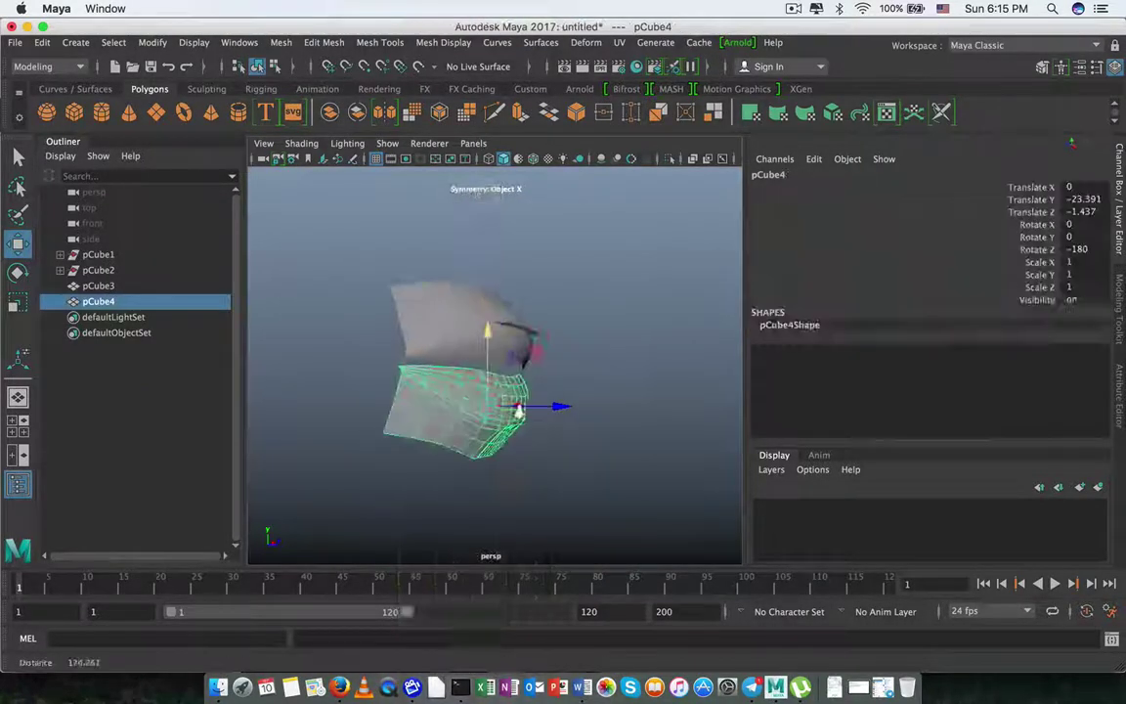
- Move pCube4 up to Translate Y -22.944, Z -3.839 and orbit to view both shells
mouse_move(542, 406)
left_mouse_down()
mouse_move(314, 378)
mouse_move(508, 433)
left_mouse_up()
left_click(397, 372)
mouse_move(397, 372)
left_mouse_down("alt")
mouse_move(616, 383)
mouse_move(502, 342)
left_mouse_up("alt")
mouse_move(411, 411)
left_mouse_down("alt")
mouse_move(390, 478)
mouse_move(370, 472)
mouse_move(621, 475)
mouse_move(465, 483)
mouse_move(476, 499)
left_mouse_up("alt")
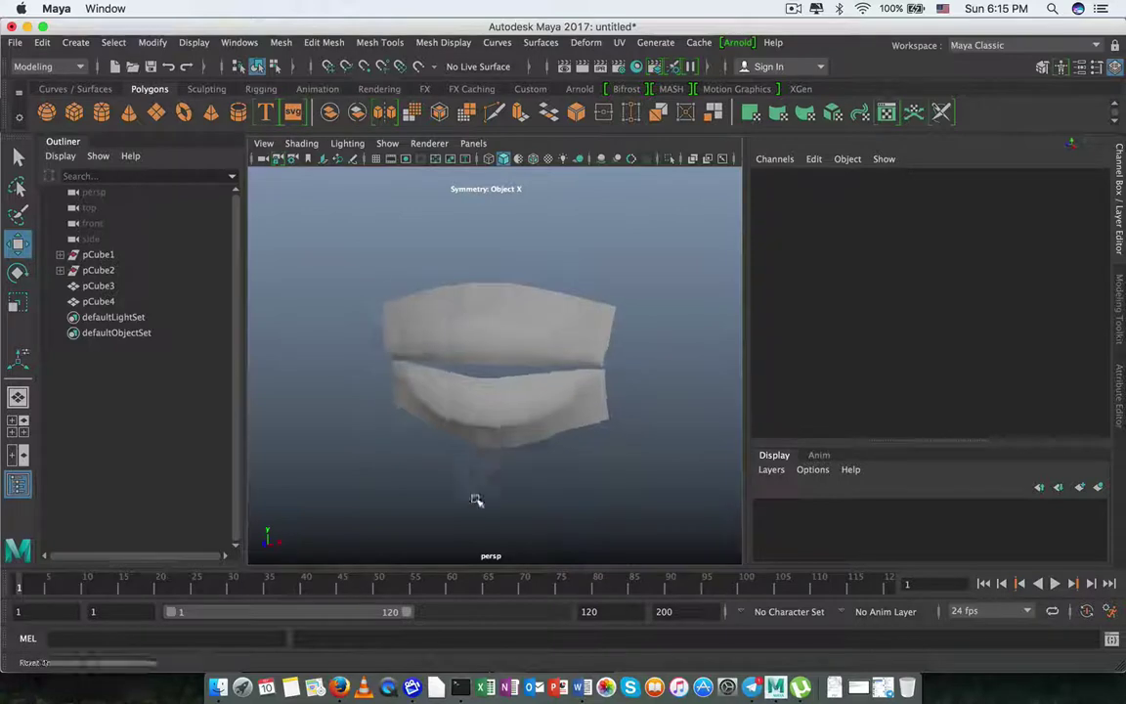